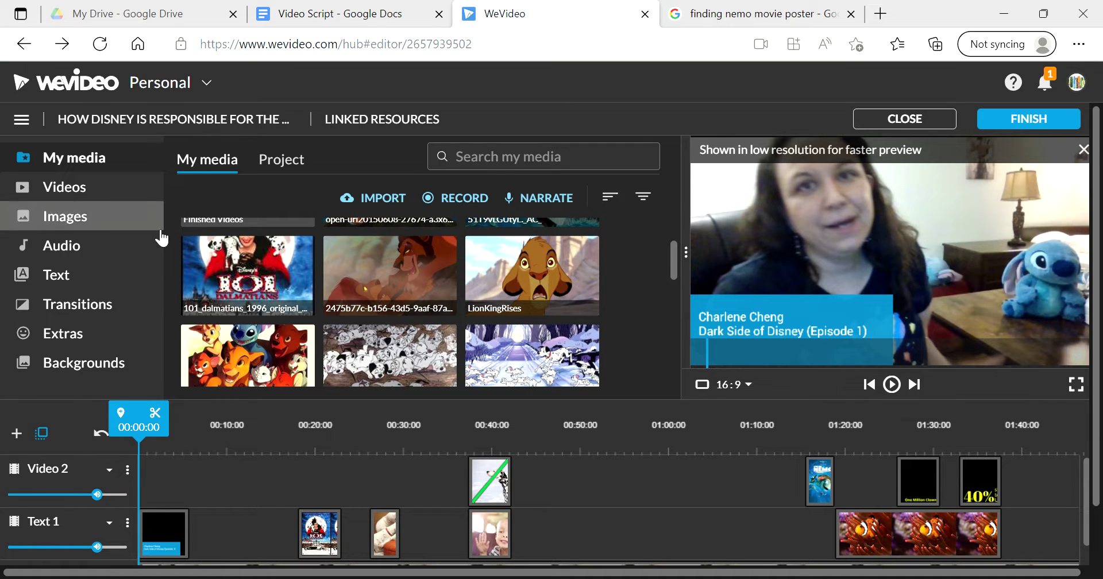
Step: Look through the images and webcam recordings in the media library and check the options for importing media
scroll(155, 229, down, 2)
scroll(319, 227, down, 5)
scroll(320, 227, down, 3)
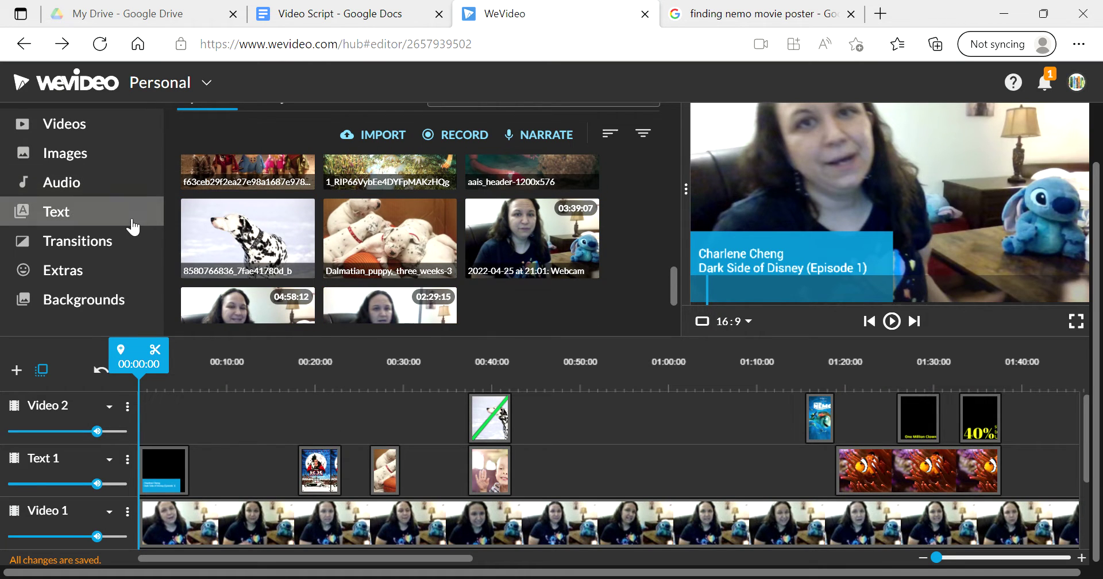
scroll(230, 180, up, 3)
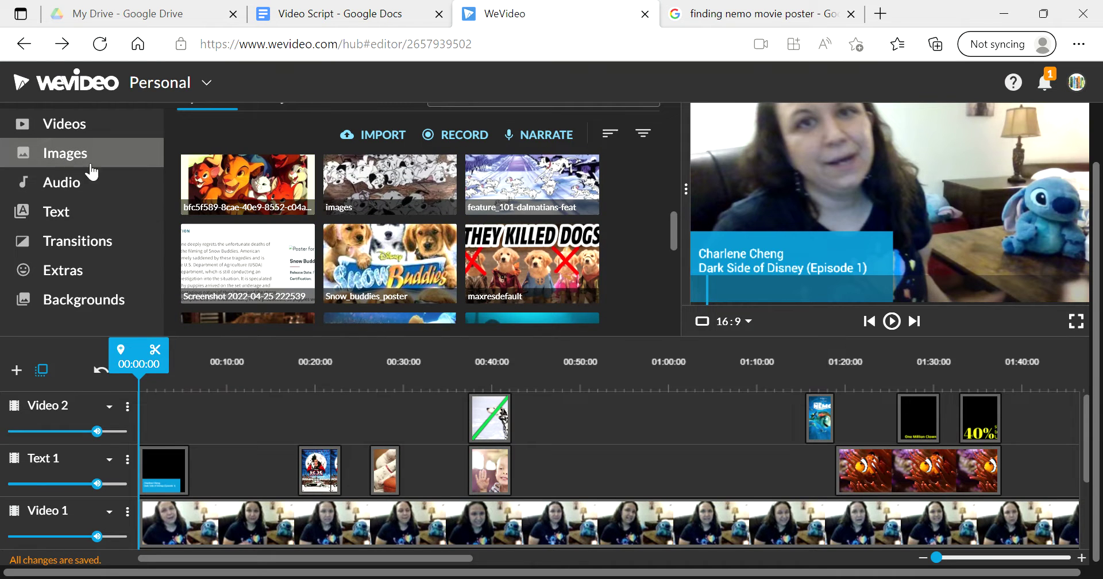
scroll(387, 327, down, 3)
scroll(326, 297, down, 3)
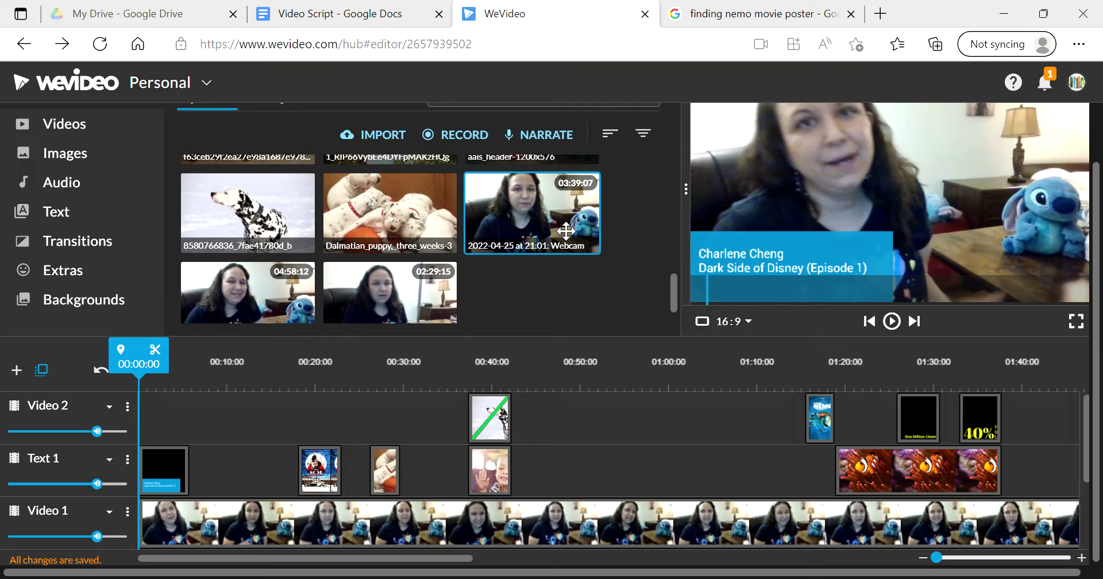
scroll(485, 217, down, 1)
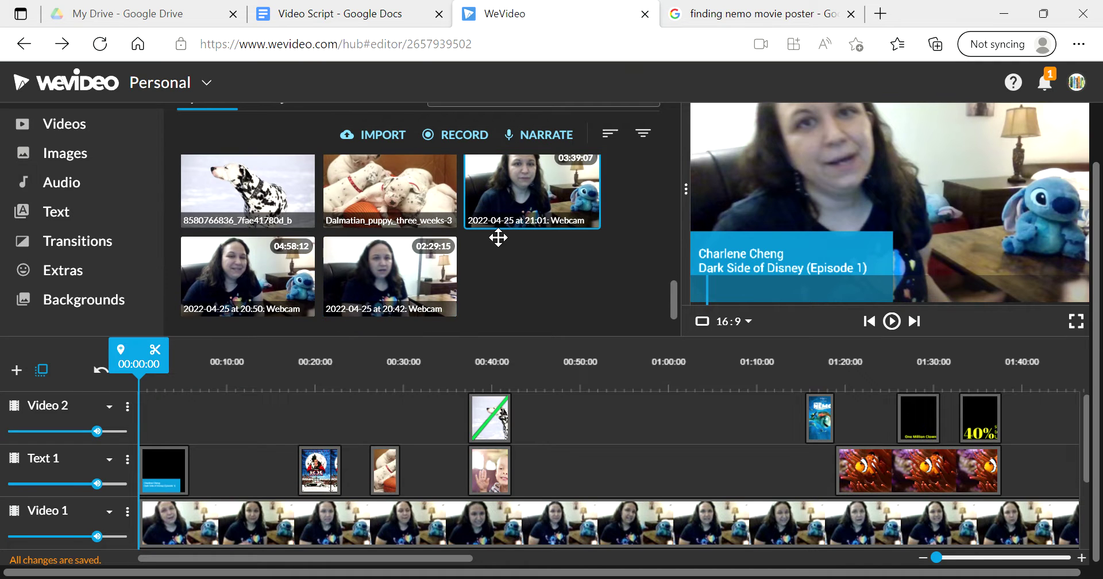
scroll(402, 241, up, 1)
scroll(288, 258, down, 1)
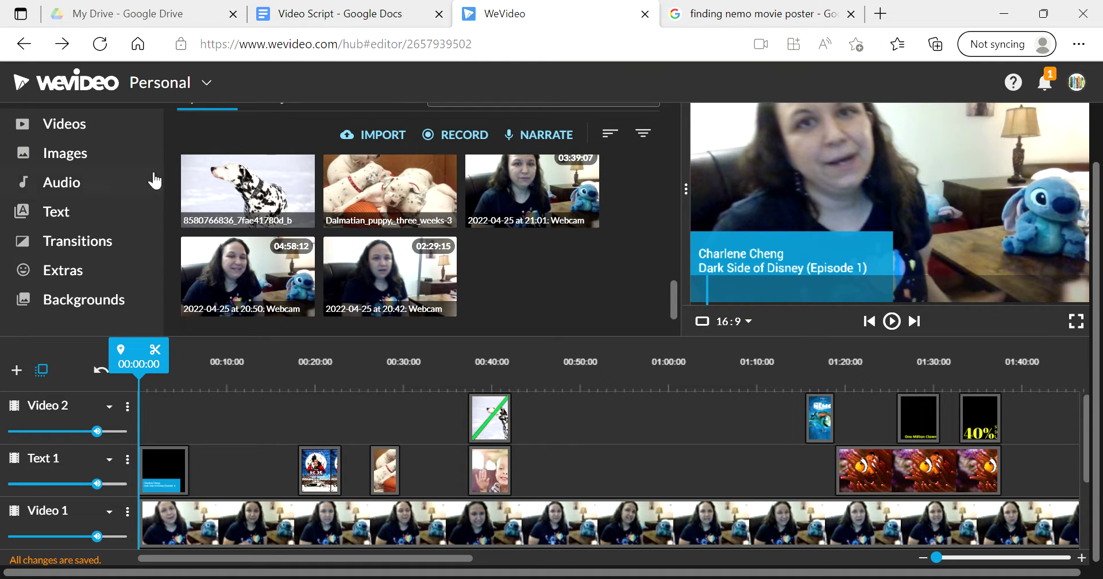
scroll(110, 182, up, 1)
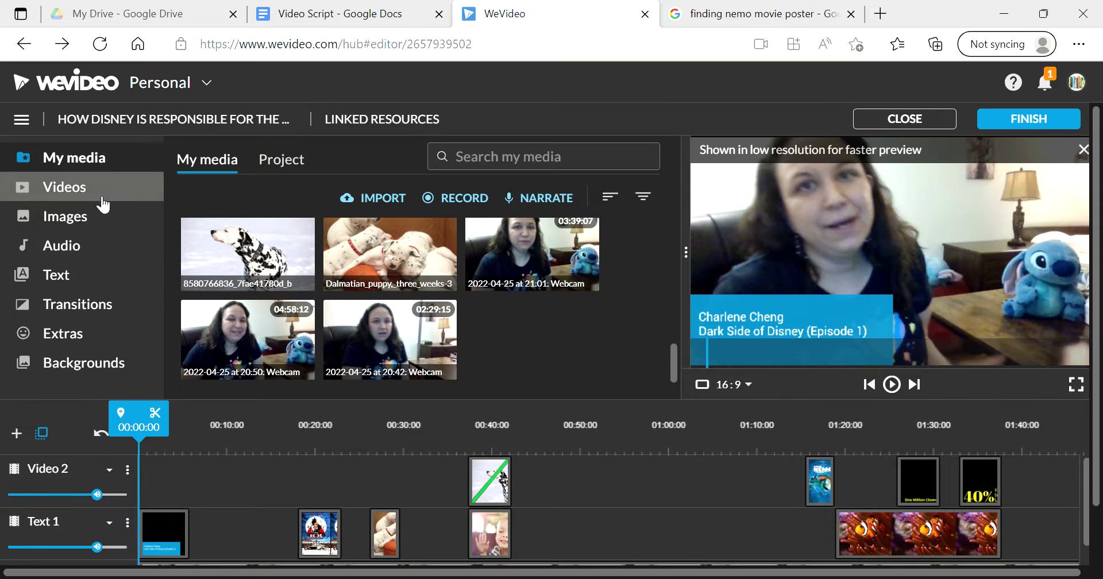
click(383, 199)
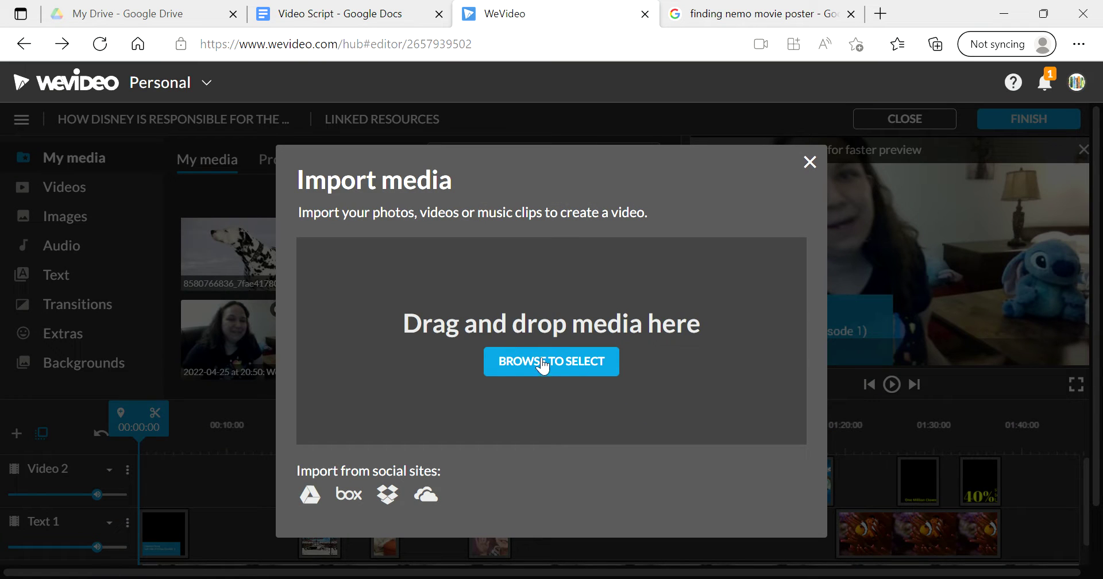
click(809, 163)
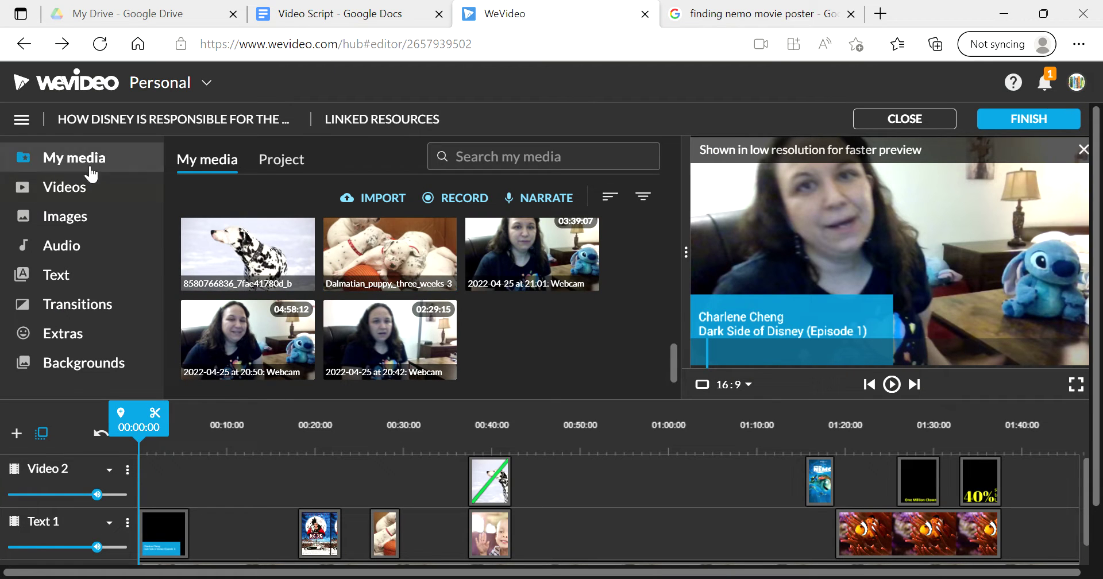
Step: Scrub the timeline playhead from the start to 00:02:15 and back to preview the opening caption
scroll(367, 333, down, 2)
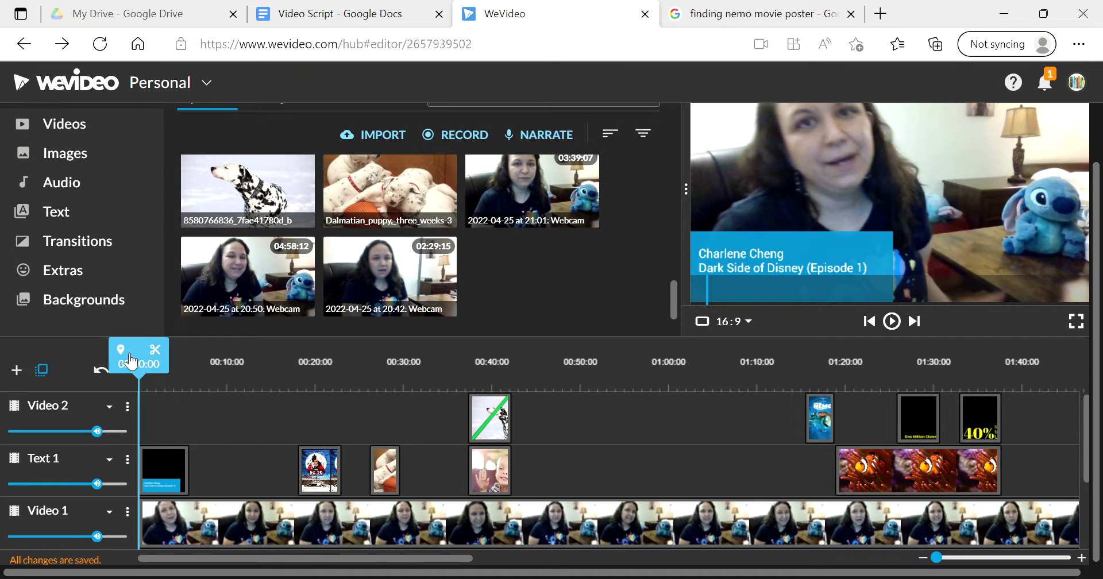
mouse_move(134, 358)
mouse_down()
mouse_move(199, 372)
mouse_move(141, 372)
mouse_move(174, 375)
mouse_move(163, 376)
mouse_up()
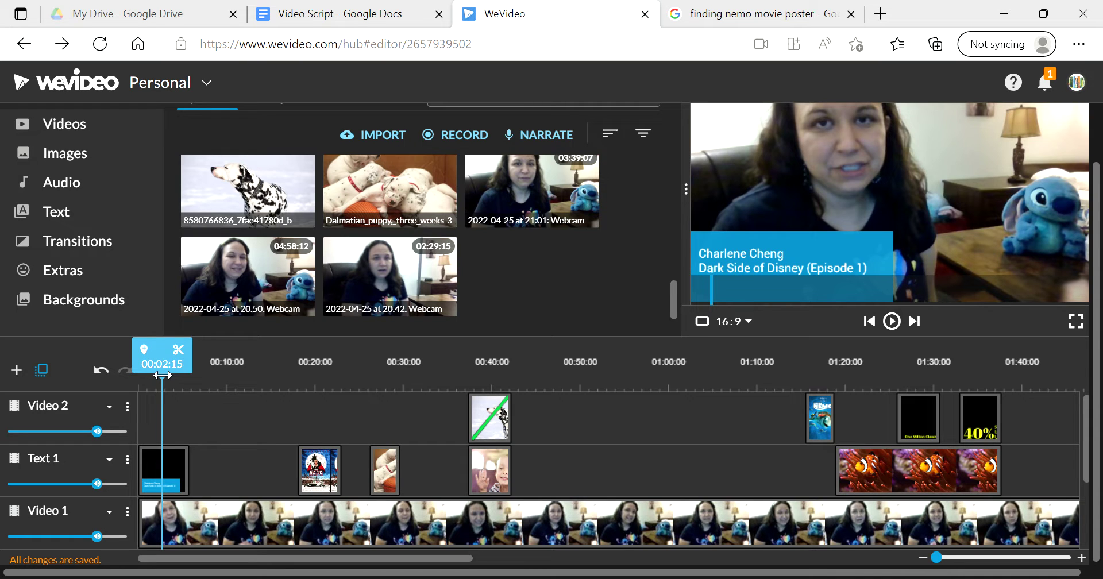
drag(162, 376, 138, 376)
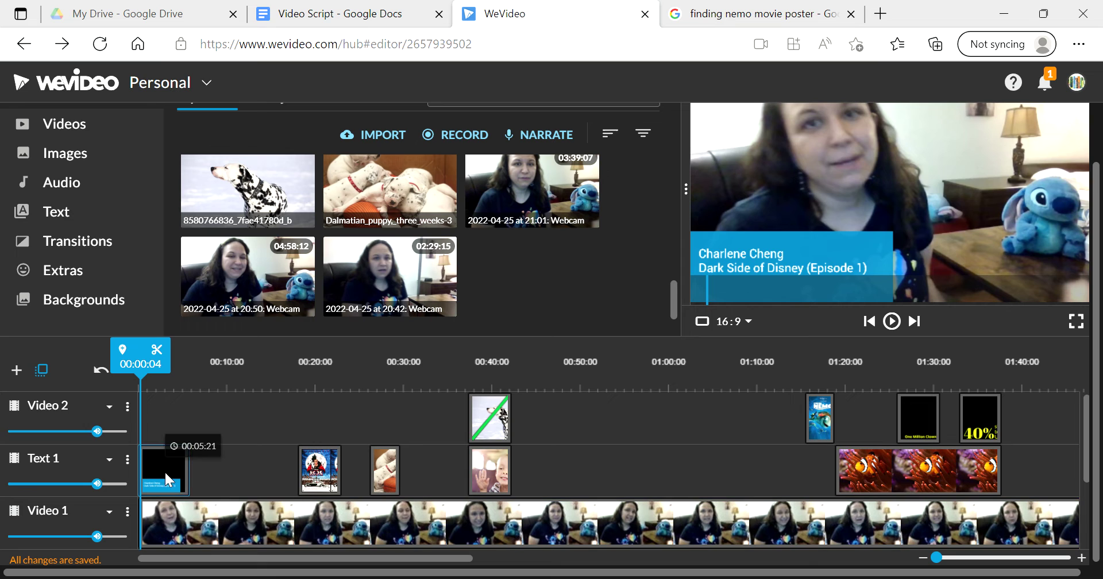
Step: Browse the available text templates, from Titles and Captions down to Seasonal and Special
click(130, 212)
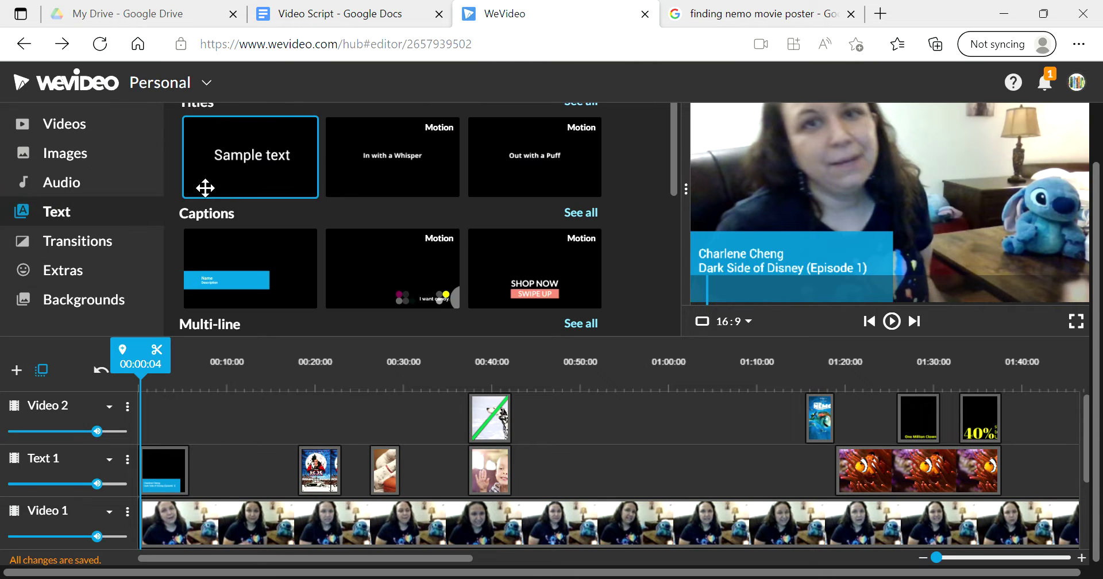
scroll(286, 249, down, 5)
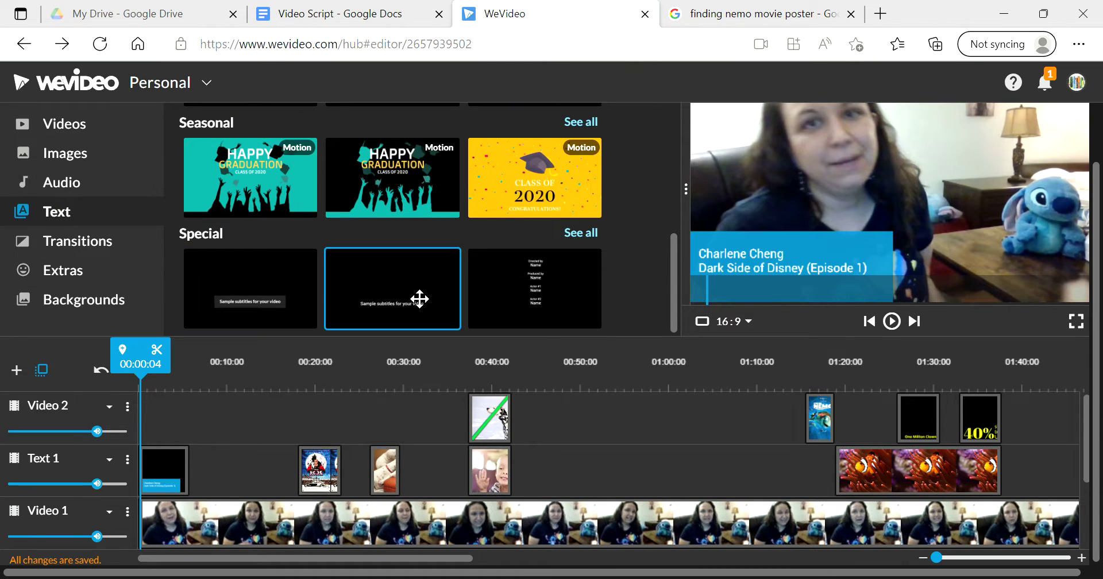
scroll(313, 289, up, 5)
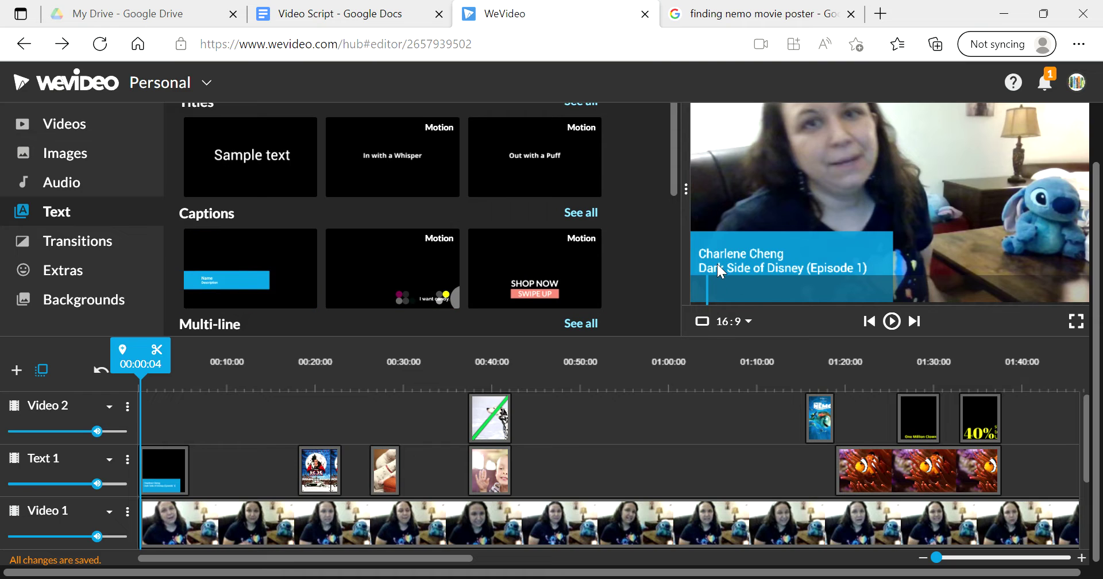
key(space)
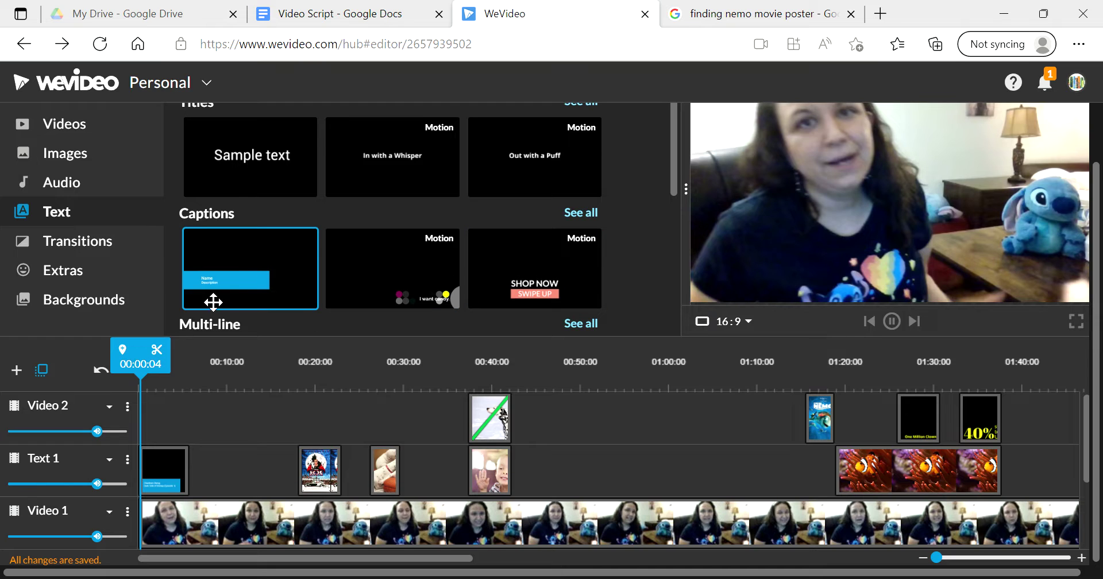
Step: Add the blue Name and Description caption template at the start of the Video 2 track and open its text properties
drag(214, 301, 170, 410)
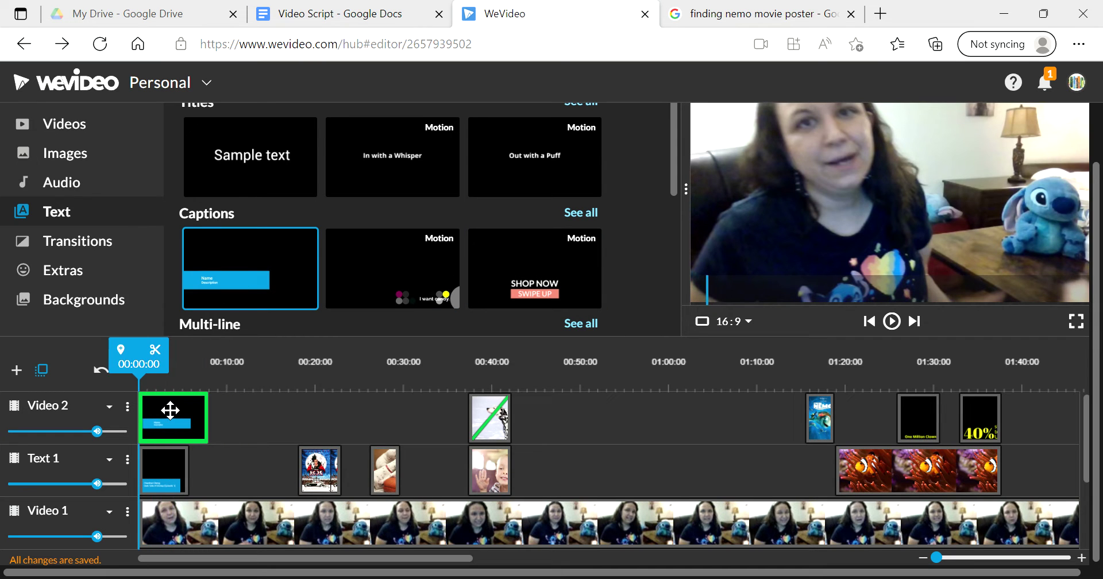
click(151, 361)
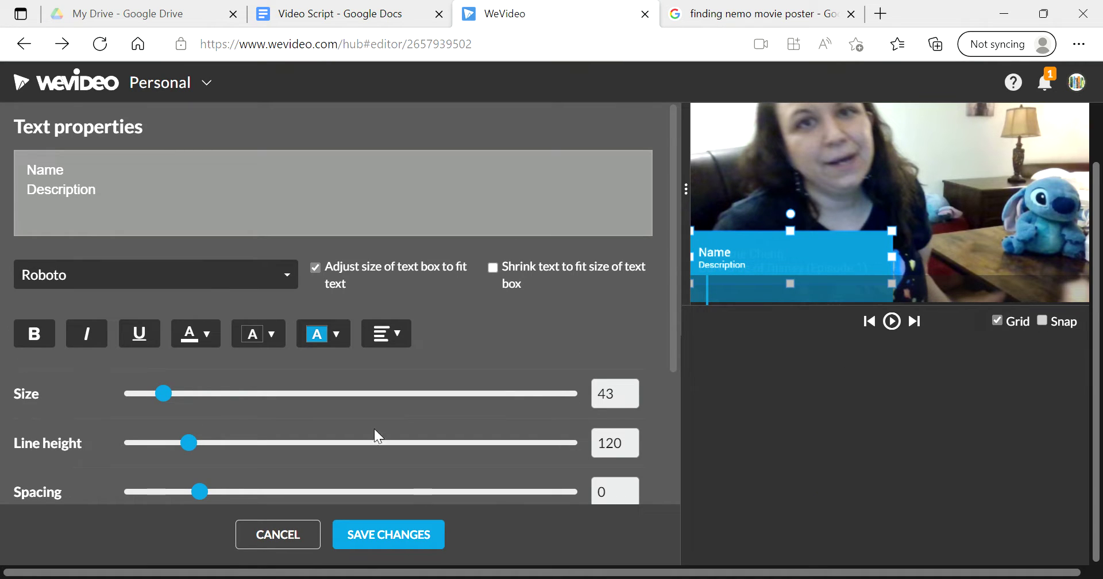
Step: Examine the font list and the colour palettes available for the caption text and its background
click(78, 281)
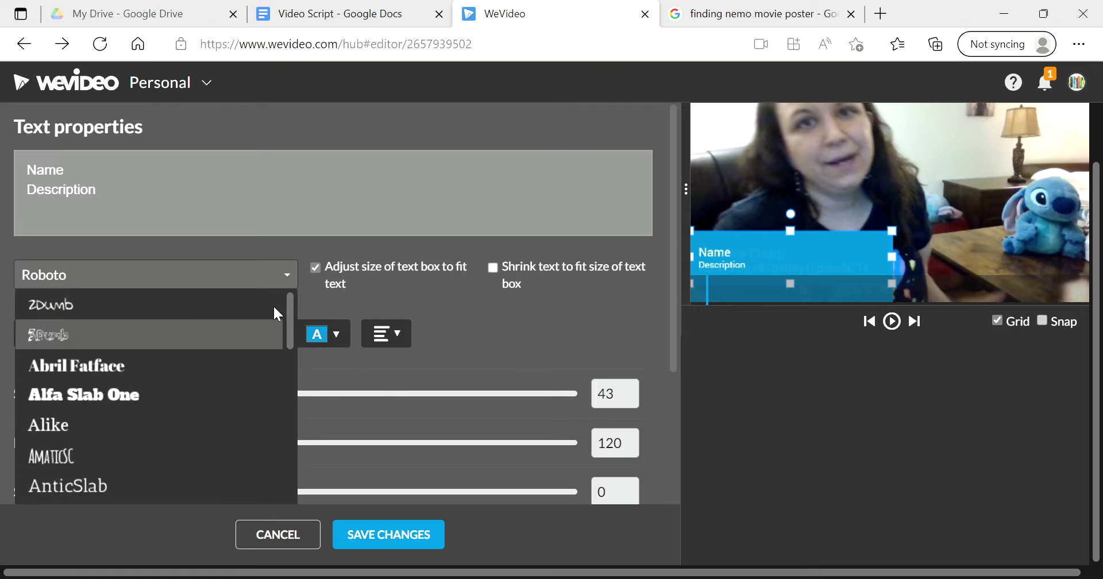
click(517, 336)
click(327, 334)
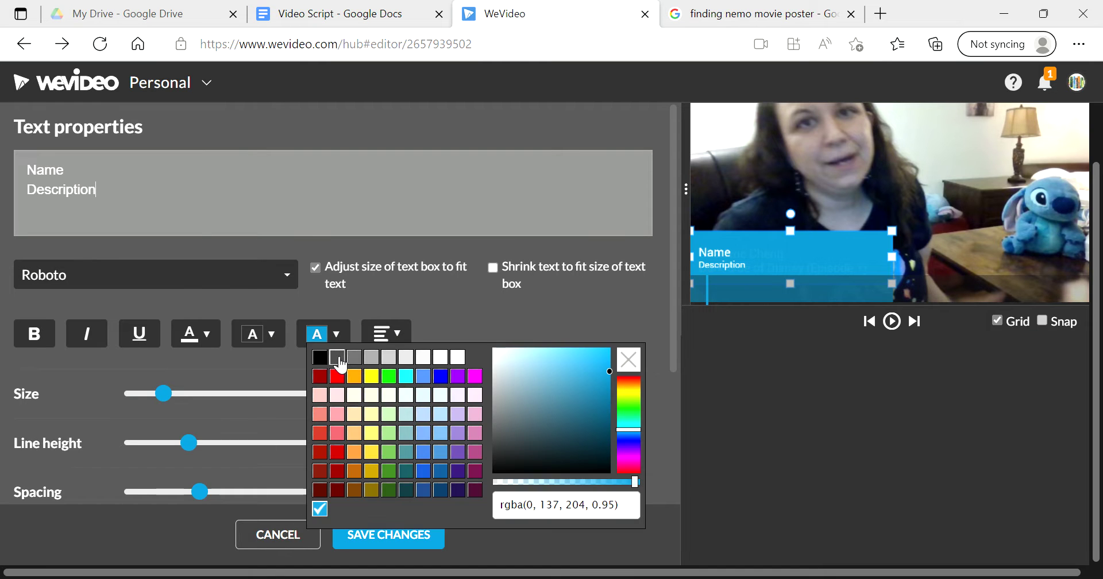
click(278, 341)
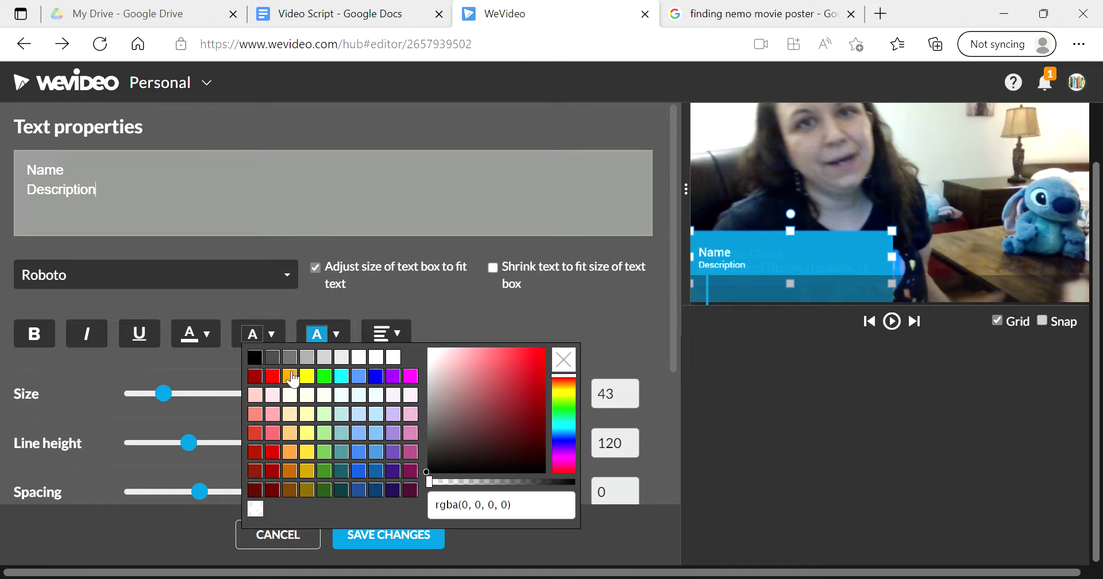
click(439, 306)
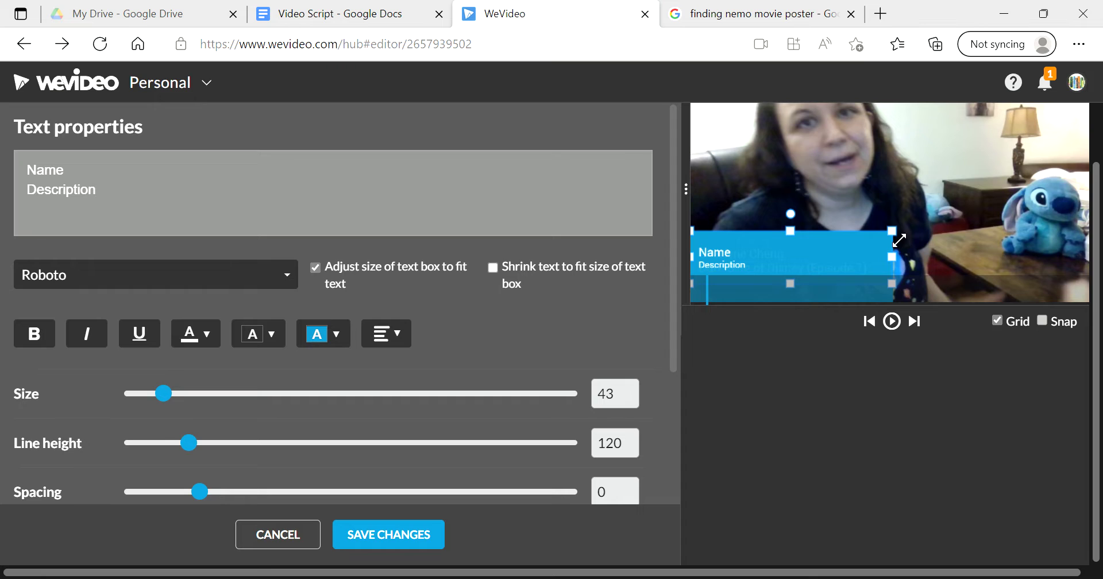
Step: Discard a trial shrinking of the caption's text box and delete the new caption from the Video 2 track
mouse_move(892, 231)
mouse_down()
mouse_move(955, 194)
mouse_move(880, 246)
mouse_up()
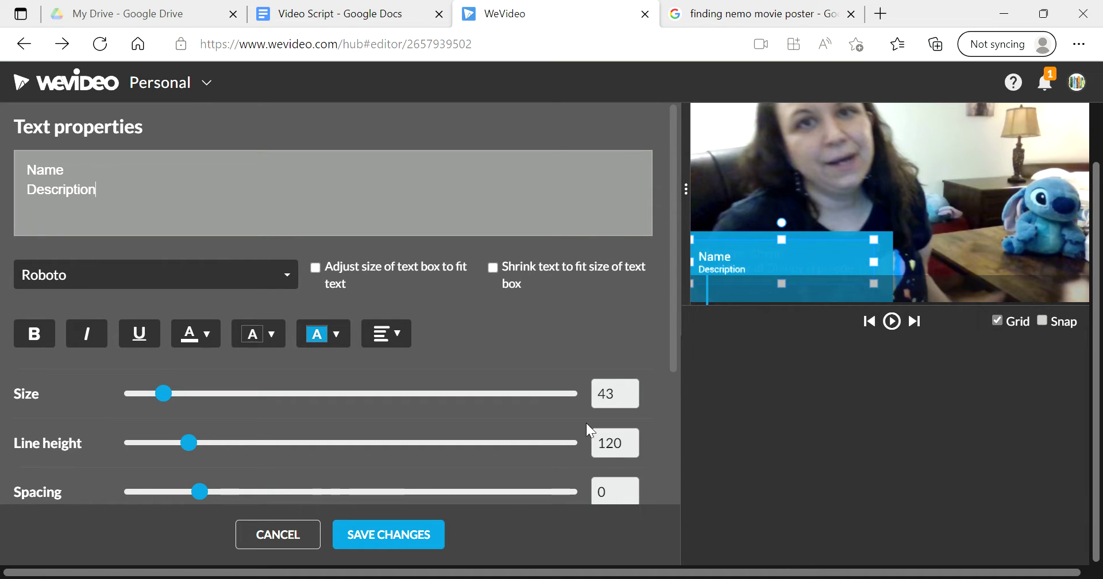
click(305, 533)
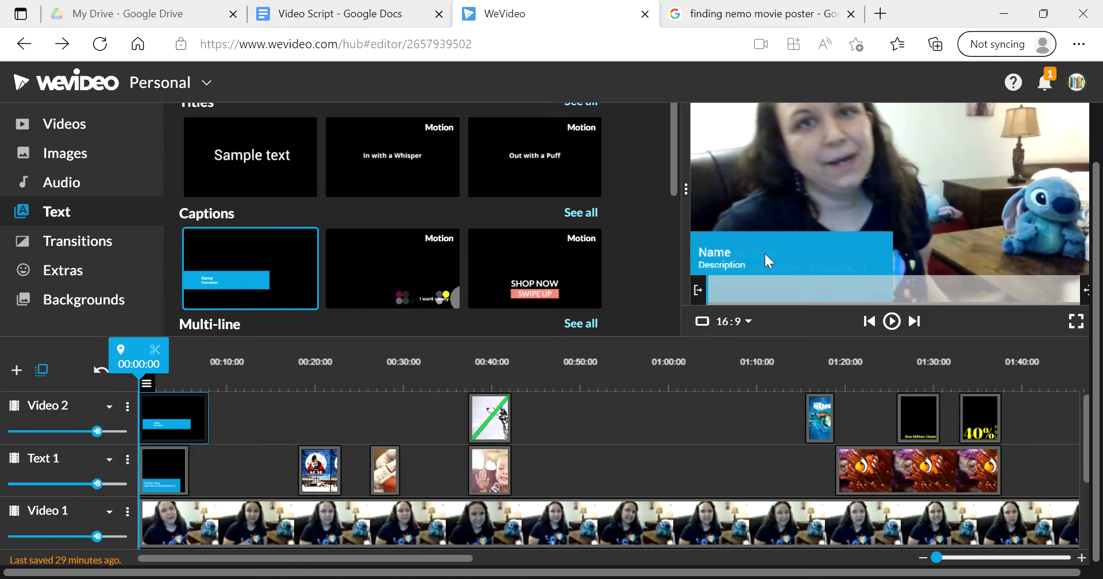
mouse_move(175, 402)
click(230, 363)
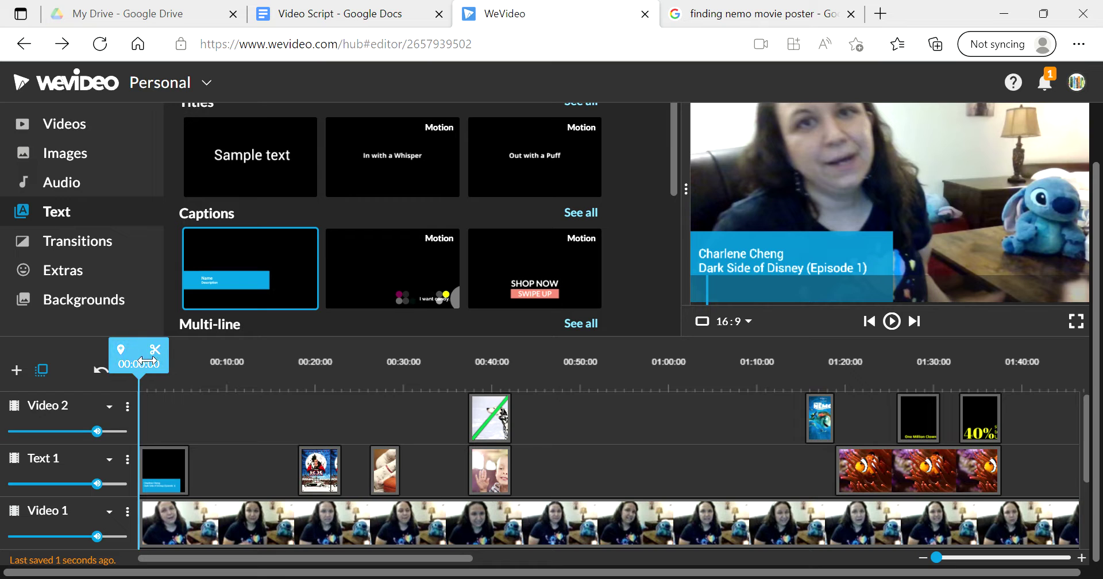
Step: Add a timeline marker titled "101 pic movie poster" at 00:18:01 and view its details
drag(144, 361, 297, 358)
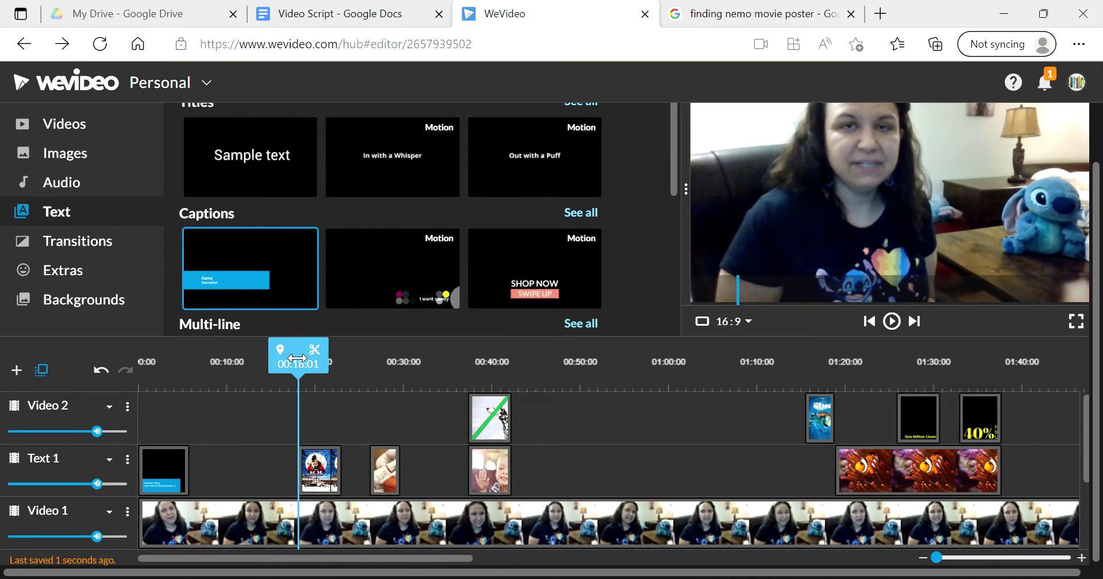
click(281, 351)
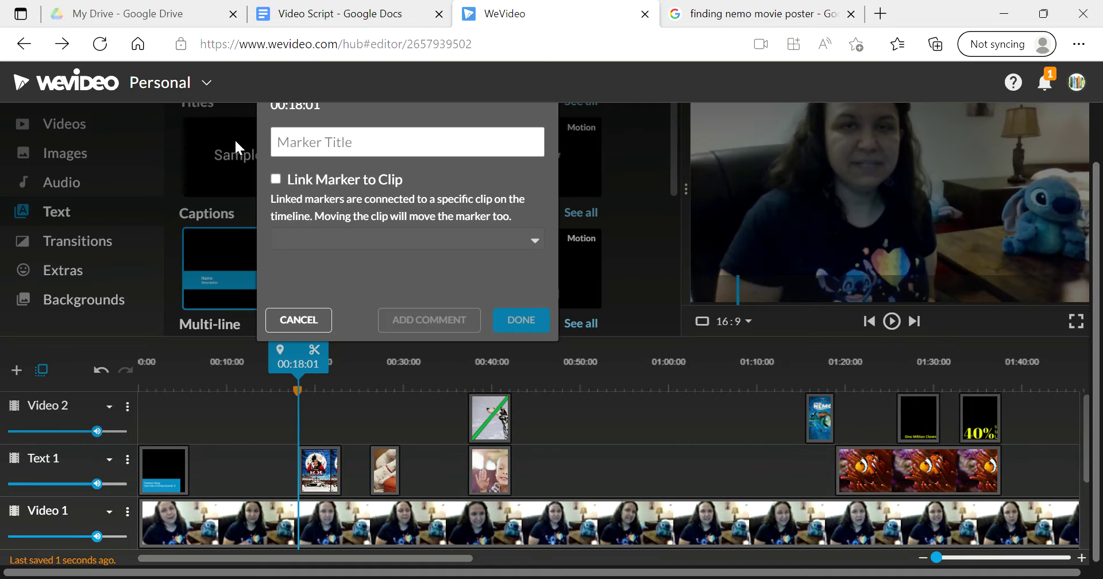
click(317, 155)
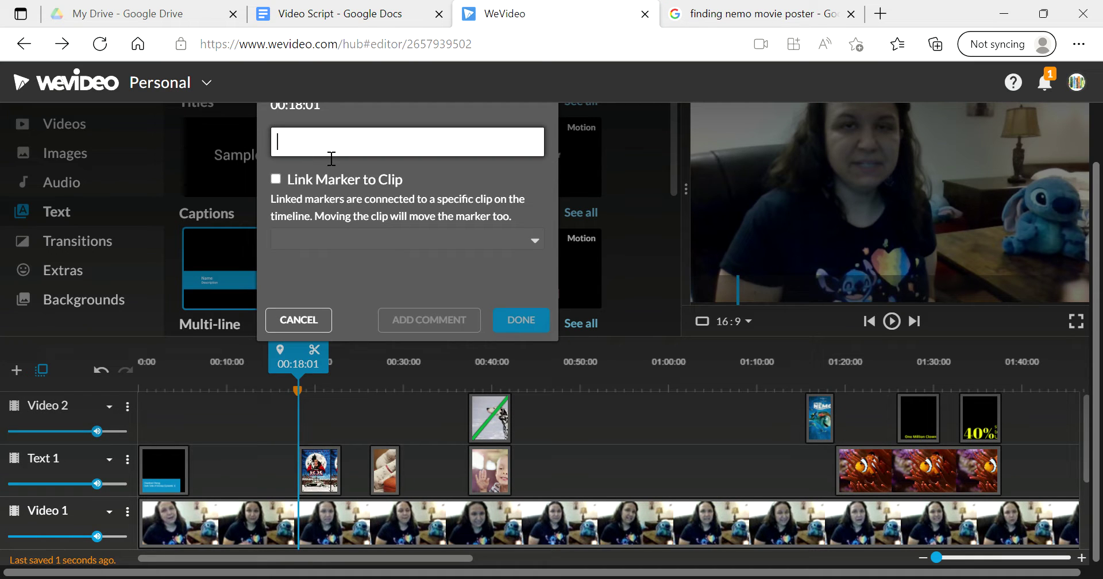
text(101 pic movie poster)
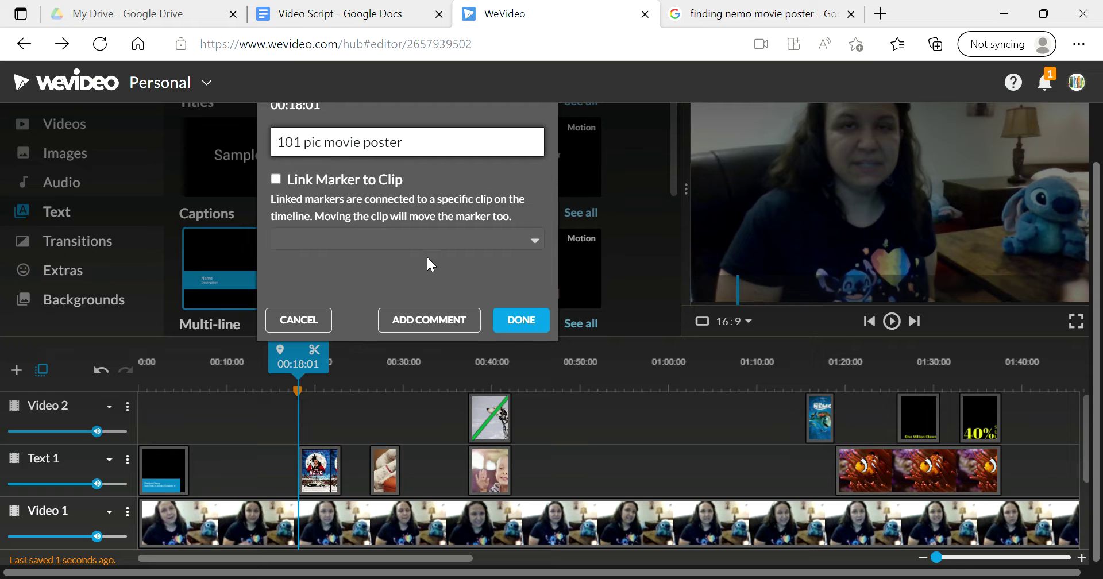
click(520, 319)
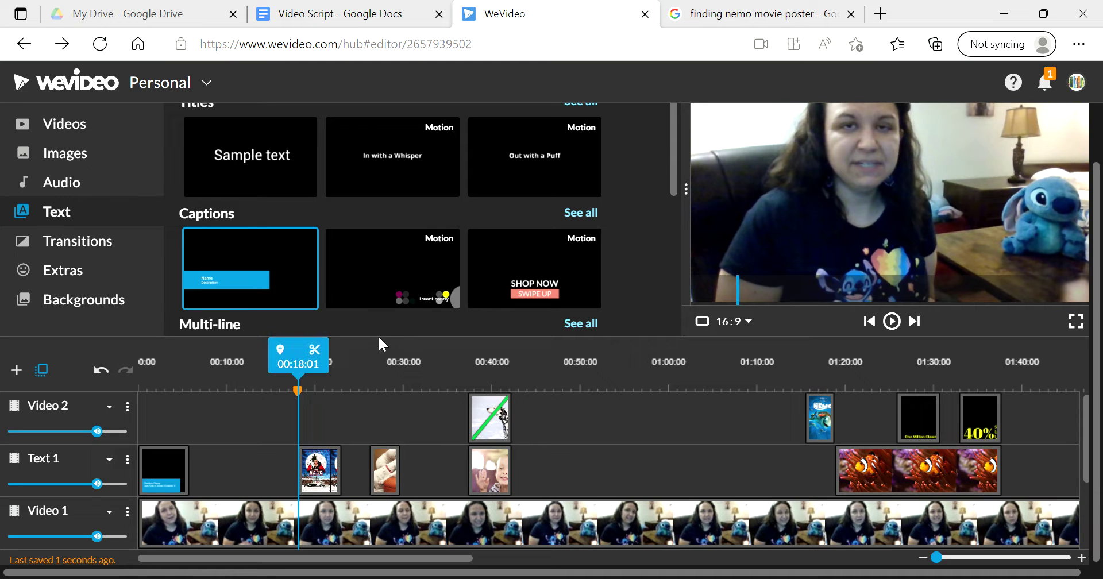
click(301, 390)
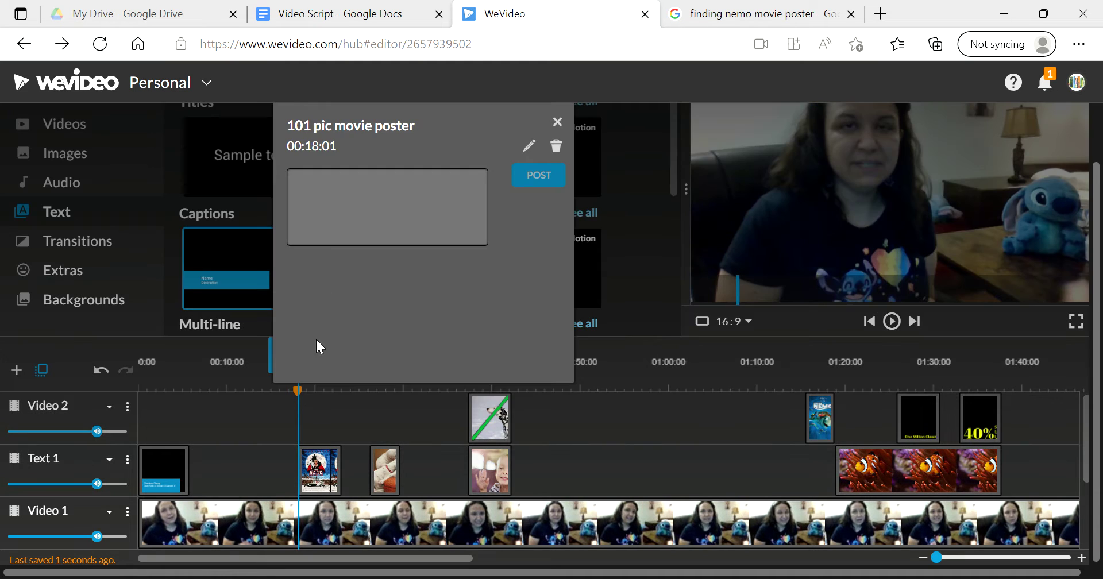
click(557, 122)
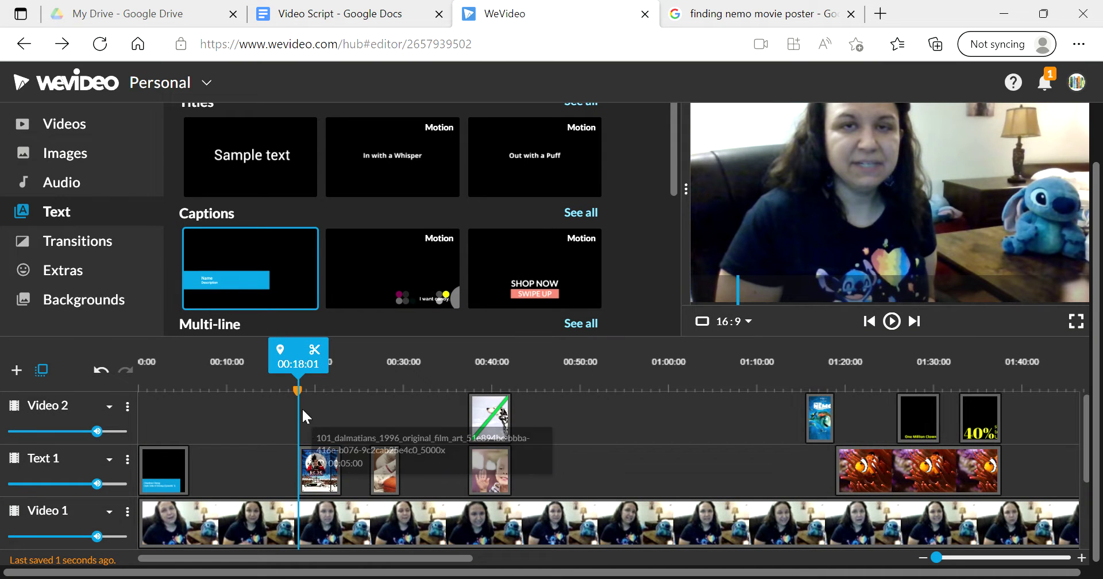
Step: Shift the 101 Dalmatians poster clip on the Text 1 track to start at 00:17:17 and check the nearby marker's details
mouse_move(324, 478)
mouse_down()
mouse_move(331, 425)
mouse_move(317, 426)
mouse_move(329, 475)
mouse_up()
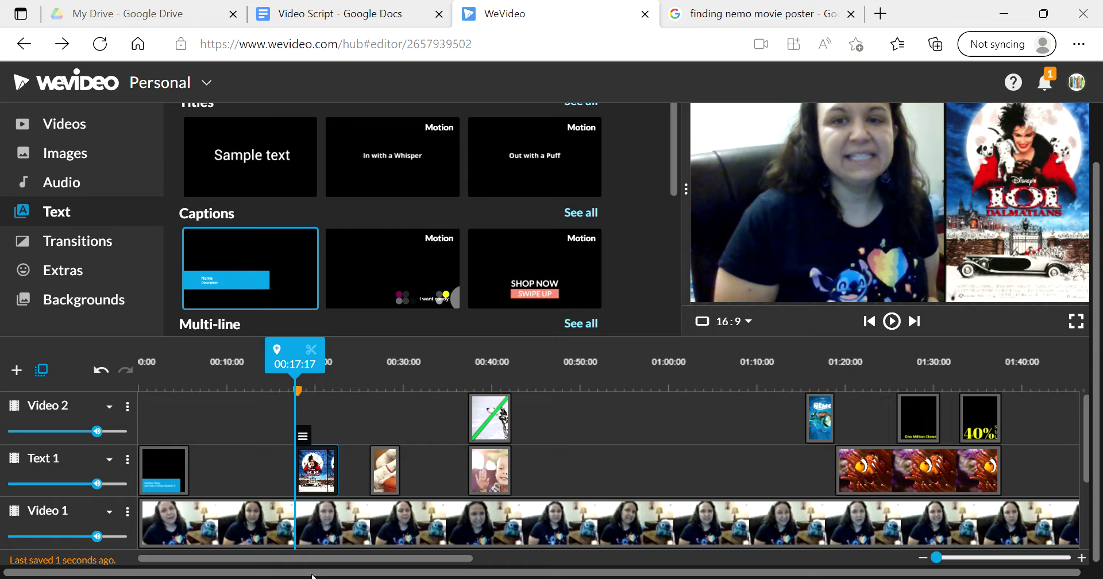
click(298, 391)
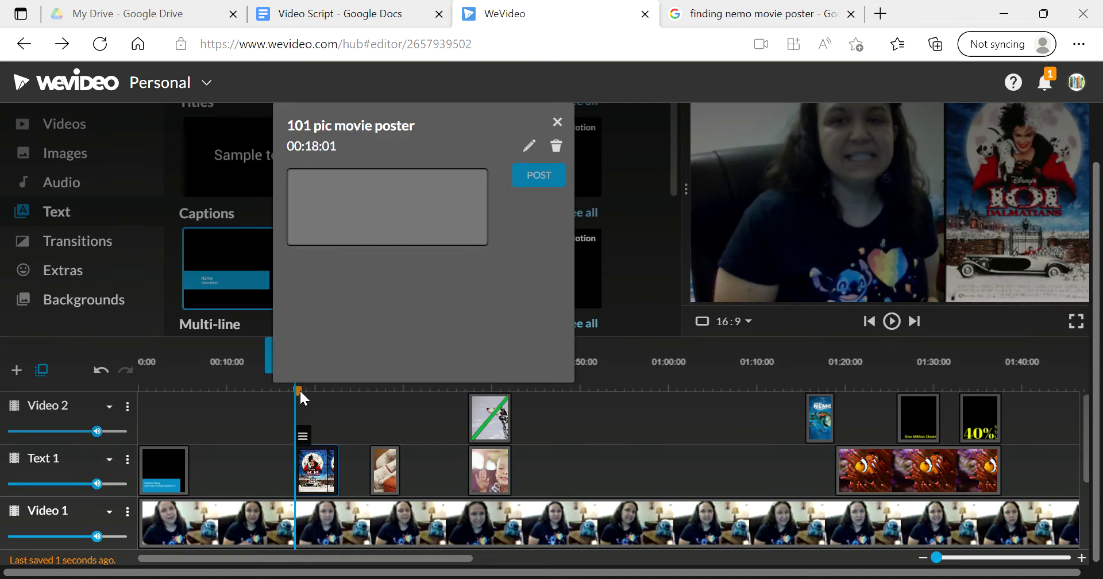
click(557, 121)
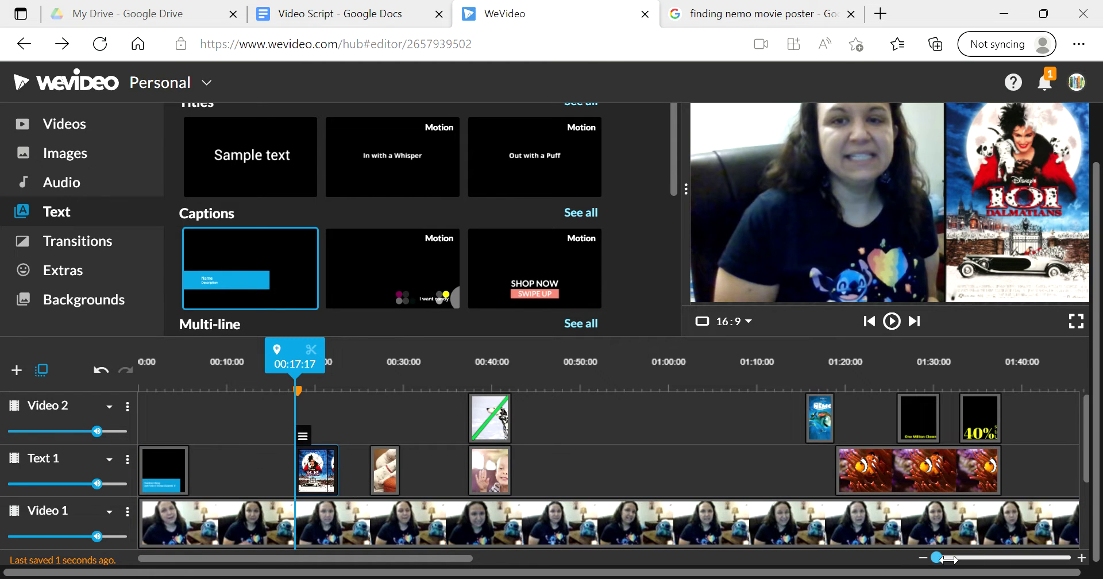
drag(955, 559, 980, 563)
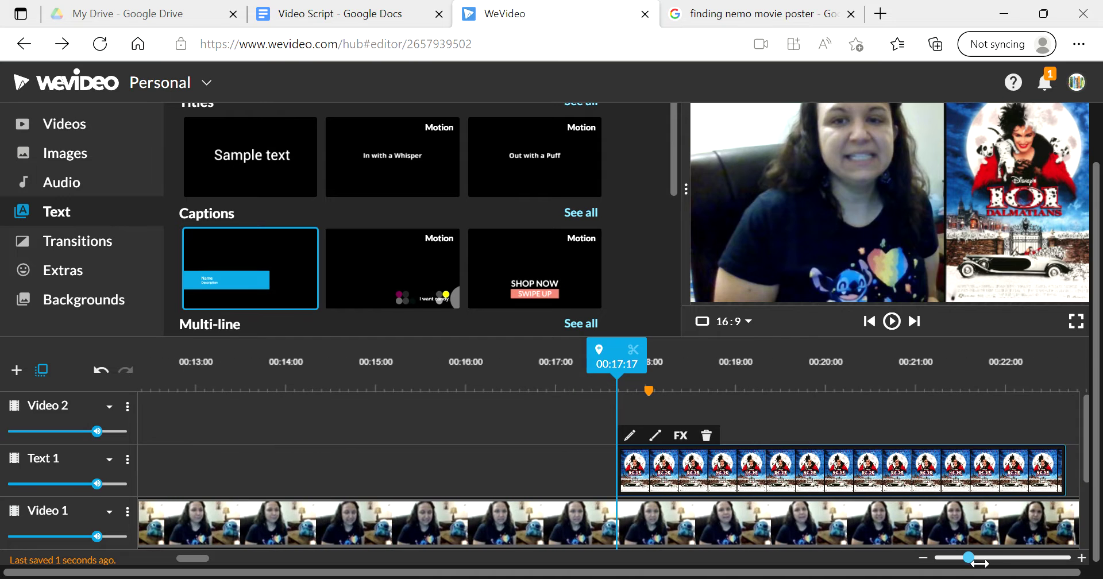
Step: Zoom the timeline in and out to show its different scales, and move the playhead to the puppy clip at 00:26:10
drag(651, 384, 633, 371)
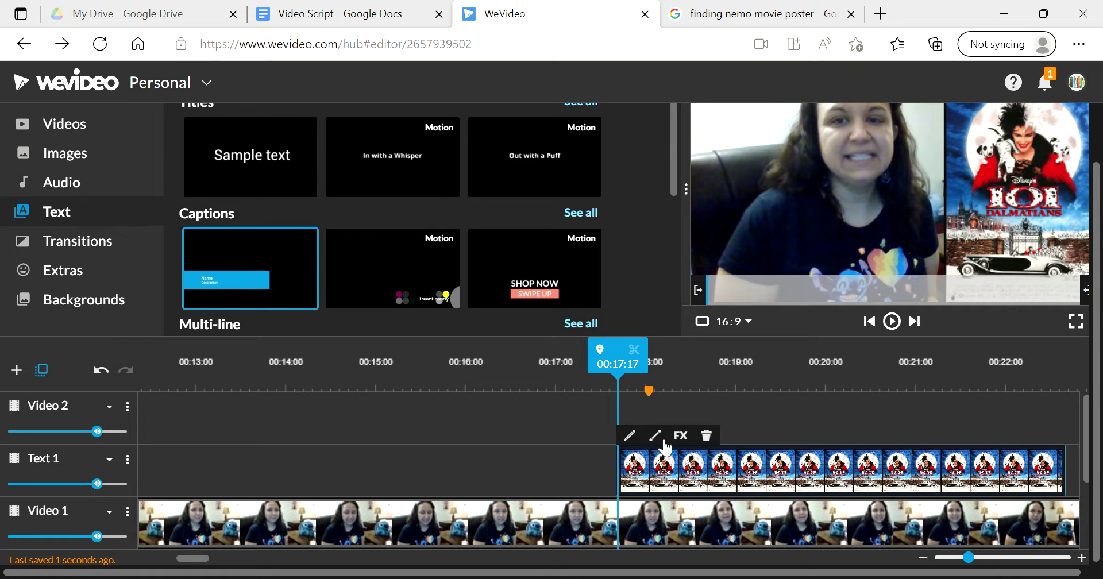
drag(968, 557, 959, 562)
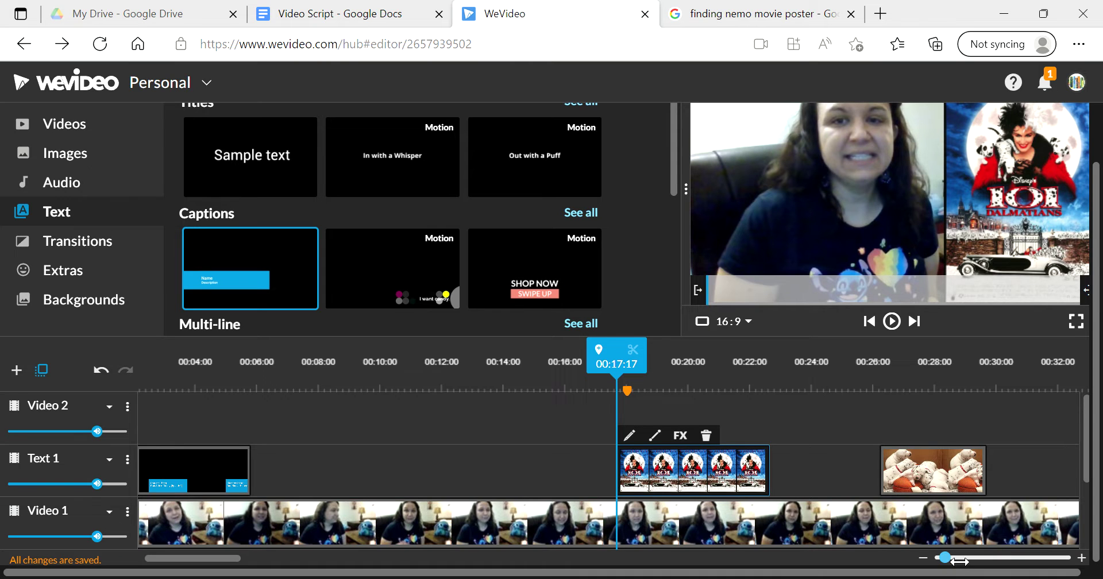
drag(959, 560, 1004, 558)
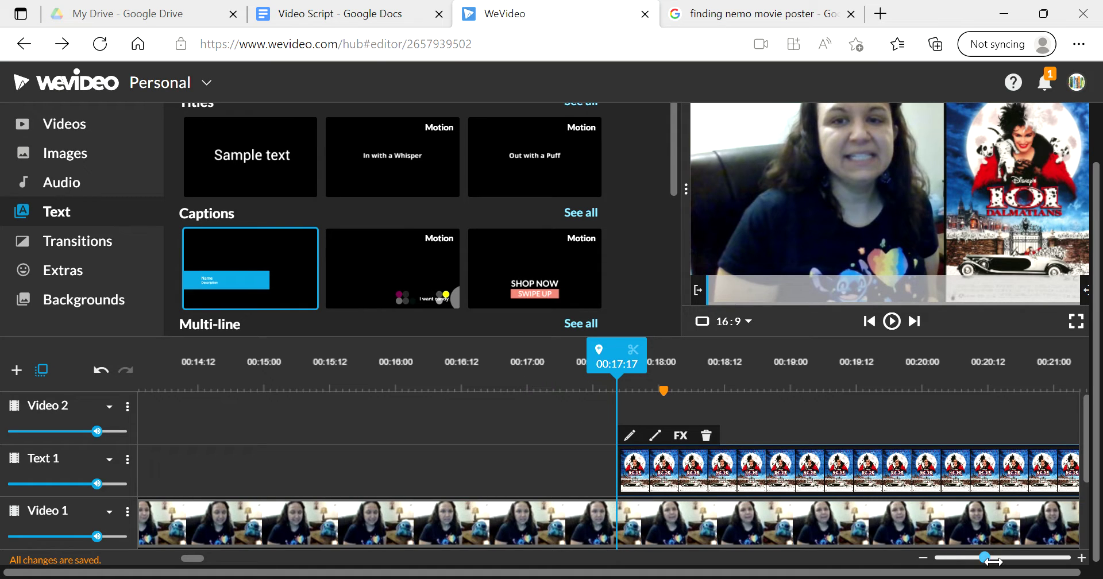
drag(994, 561, 939, 560)
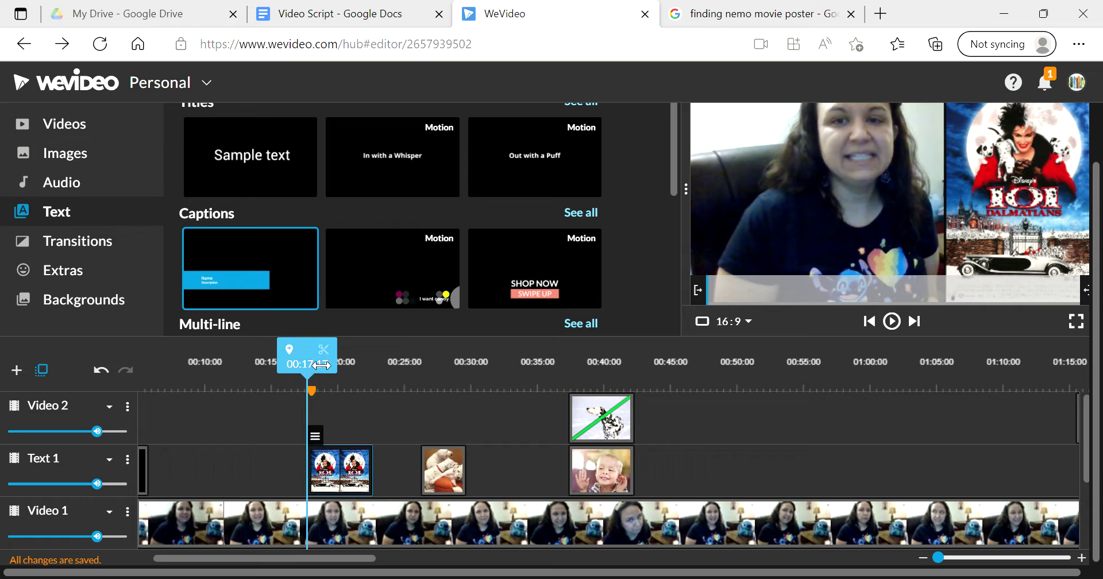
drag(321, 364, 426, 376)
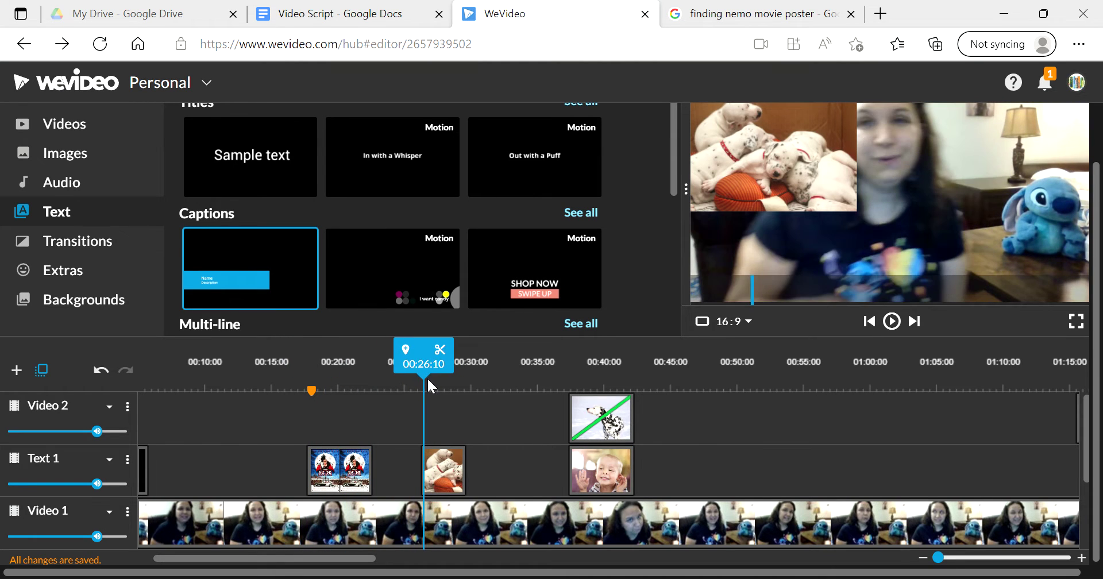
Step: Browse the project owner's uploaded media files down to the webcam recordings
scroll(373, 379, up, 1)
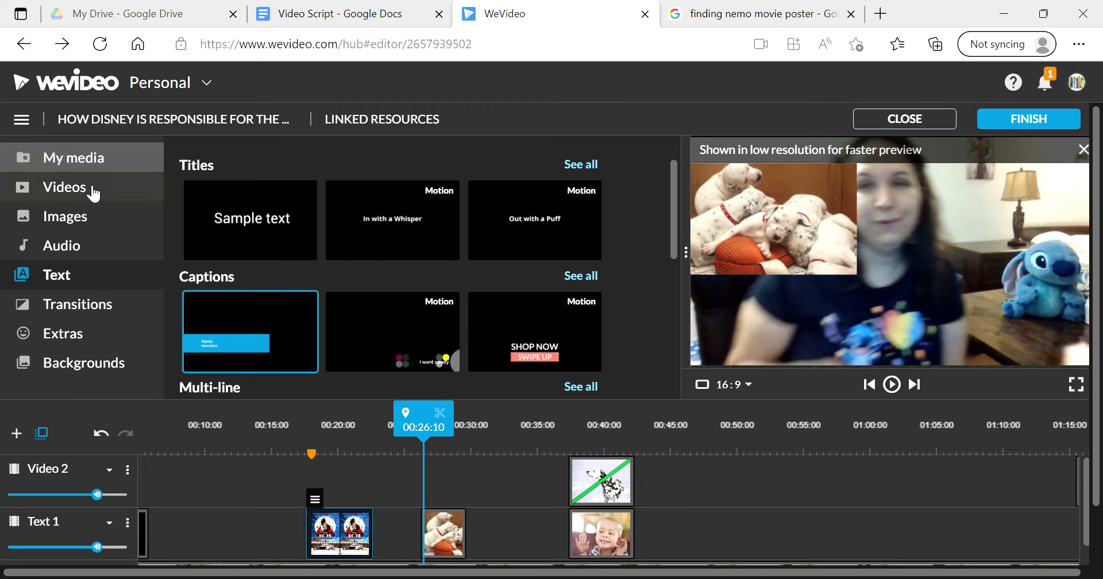
click(144, 169)
scroll(274, 297, down, 8)
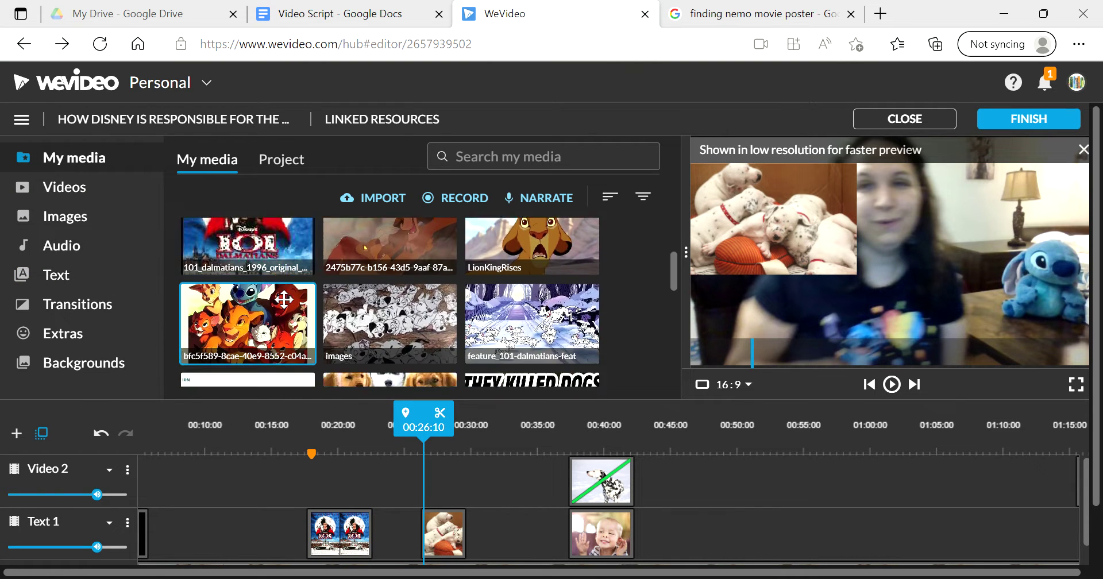
scroll(289, 311, down, 2)
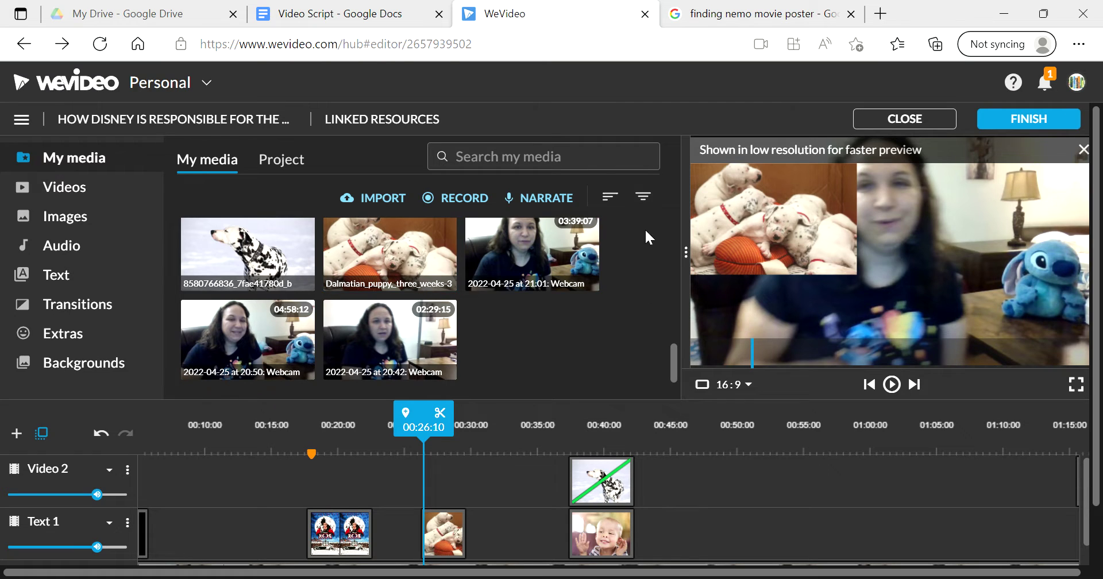
Step: Switch to the Google Images results for the Finding Nemo movie poster and examine the Turtle Dude poster's preview, source and copyright note
click(682, 23)
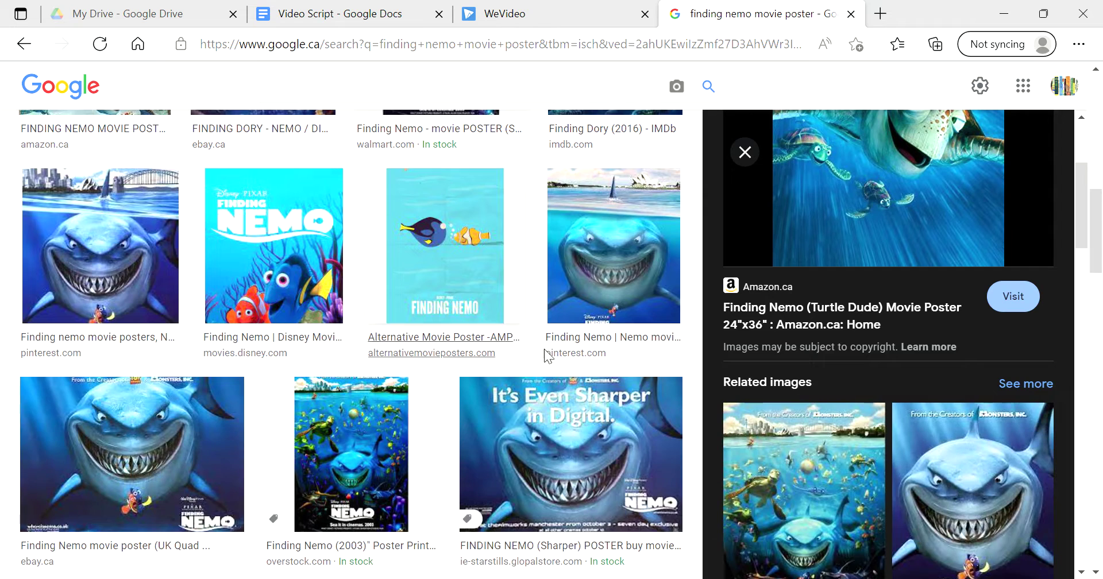
scroll(546, 357, up, 5)
scroll(947, 408, up, 3)
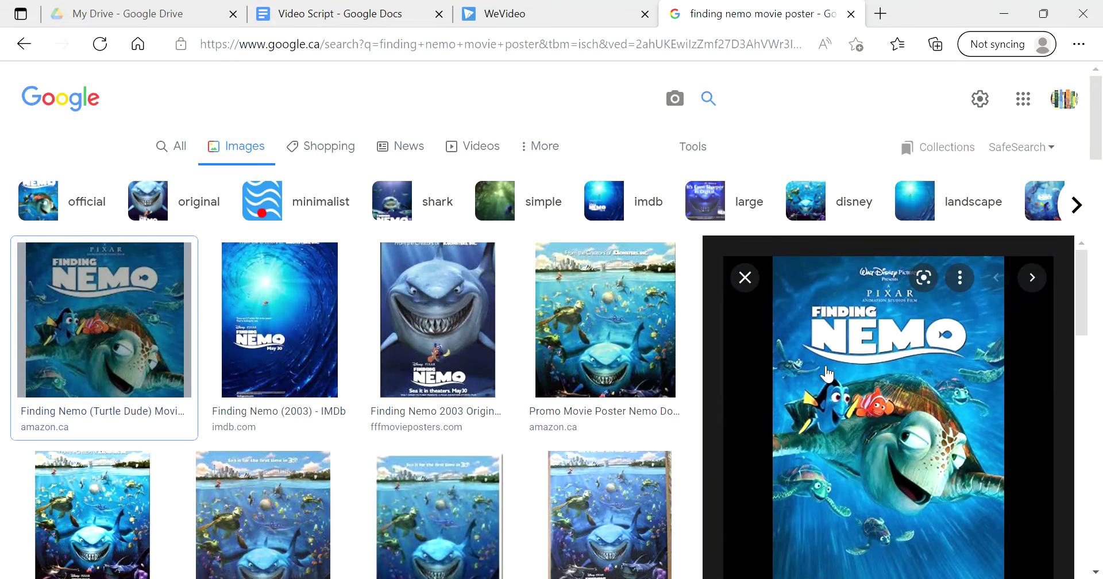
scroll(963, 394, down, 2)
scroll(915, 370, down, 3)
scroll(896, 385, up, 5)
scroll(856, 376, down, 3)
scroll(850, 396, up, 4)
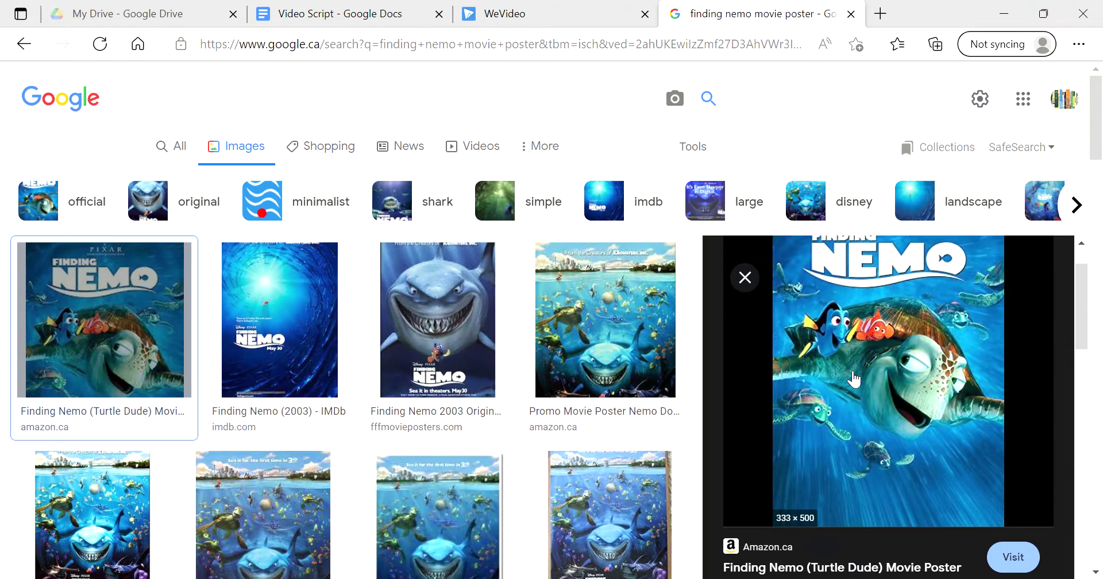
scroll(849, 405, down, 3)
scroll(850, 401, up, 3)
scroll(849, 401, down, 4)
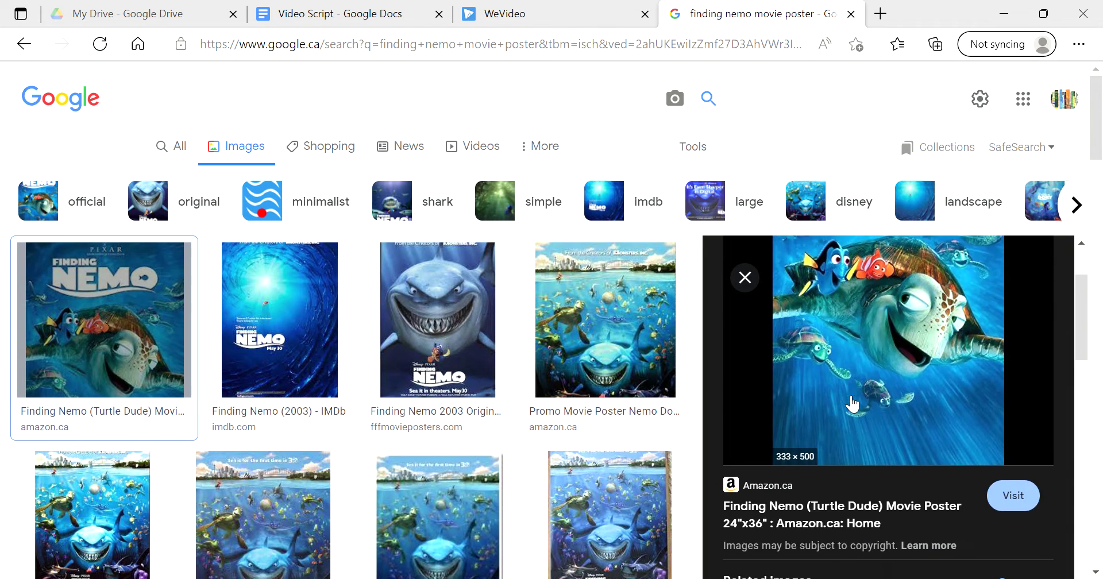
scroll(799, 388, up, 4)
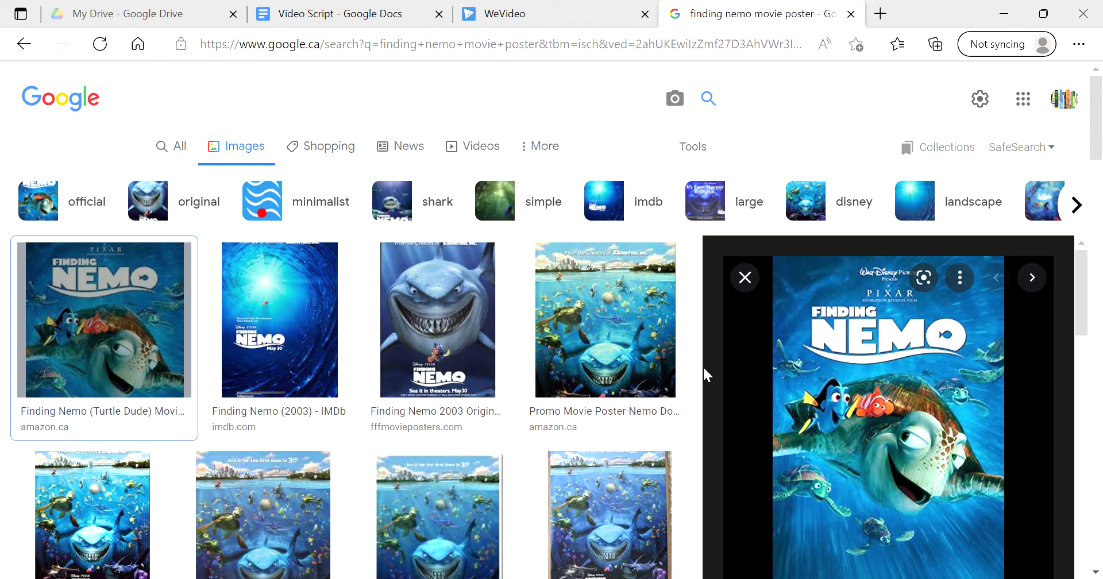
scroll(969, 354, down, 4)
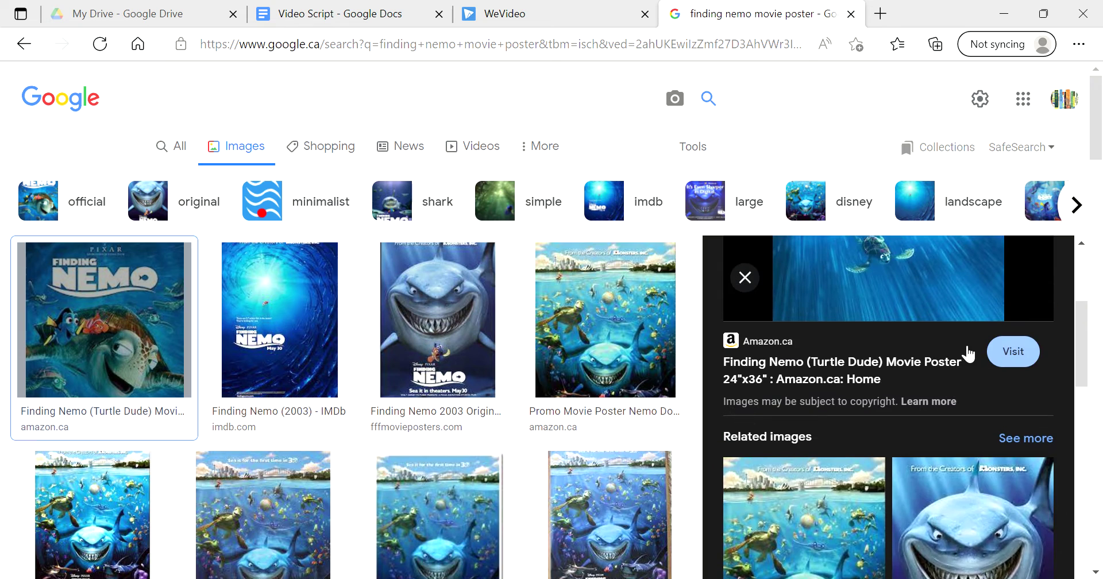
scroll(962, 363, up, 2)
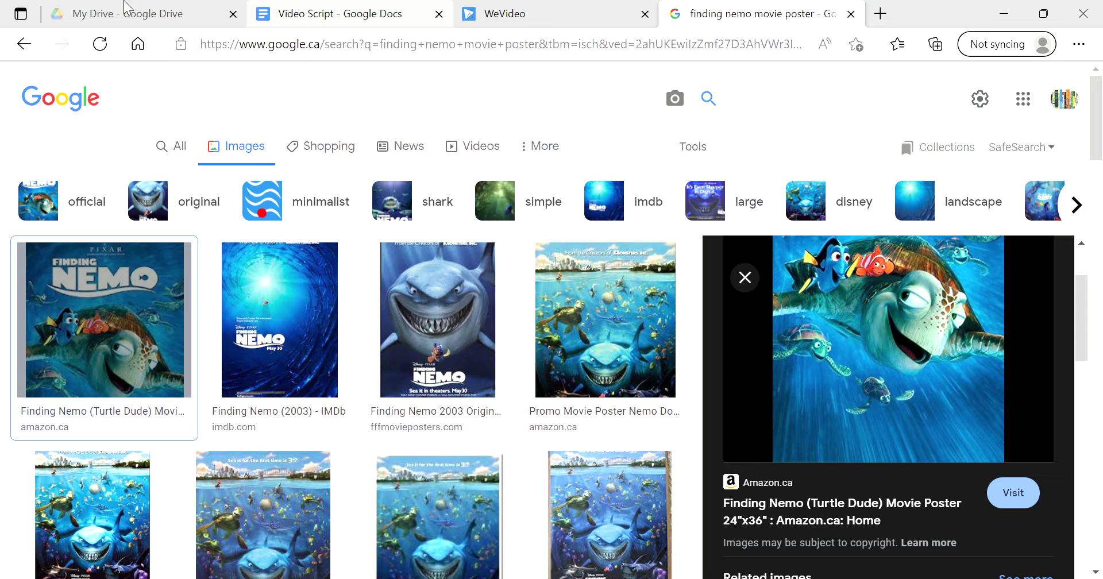
Step: Switch back to WeVideo and move the playhead to the start of the smiling boy clip at 00:37:14
click(569, 14)
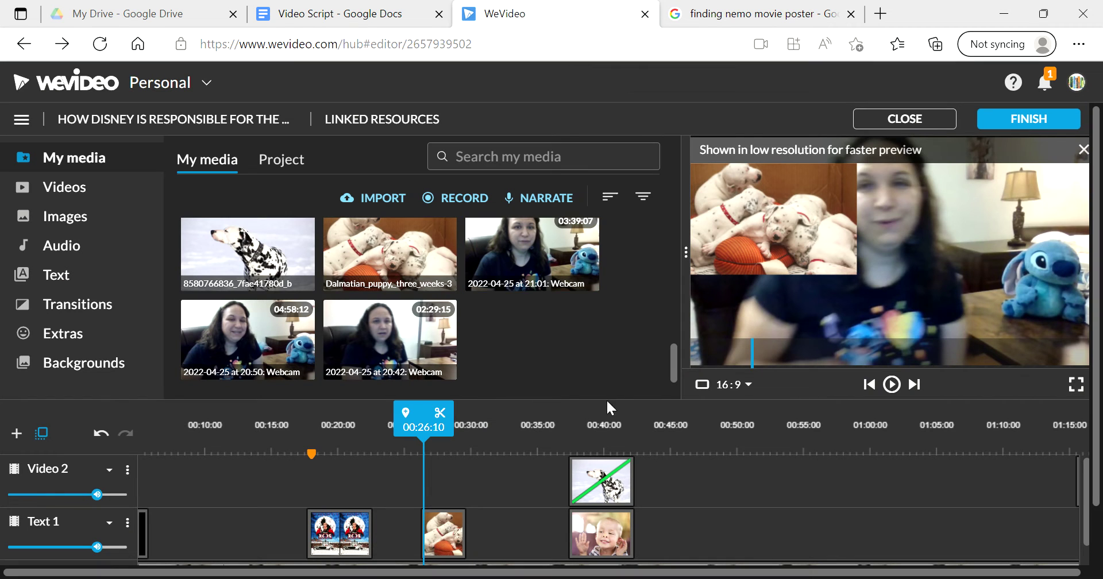
drag(441, 427, 589, 422)
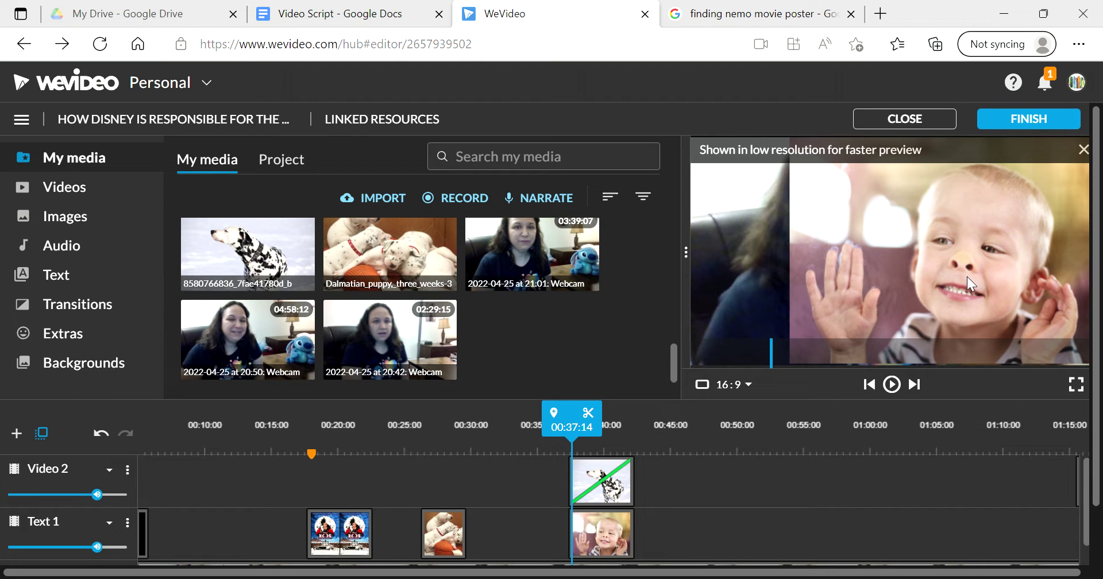
Step: Search the stock images for "child" and browse through the results
click(80, 221)
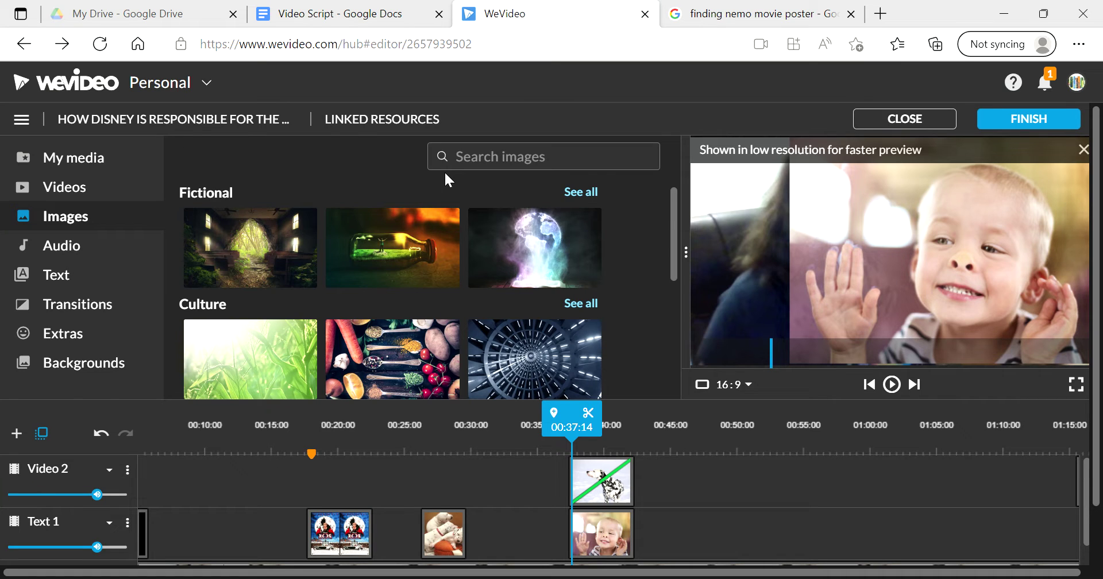
click(481, 166)
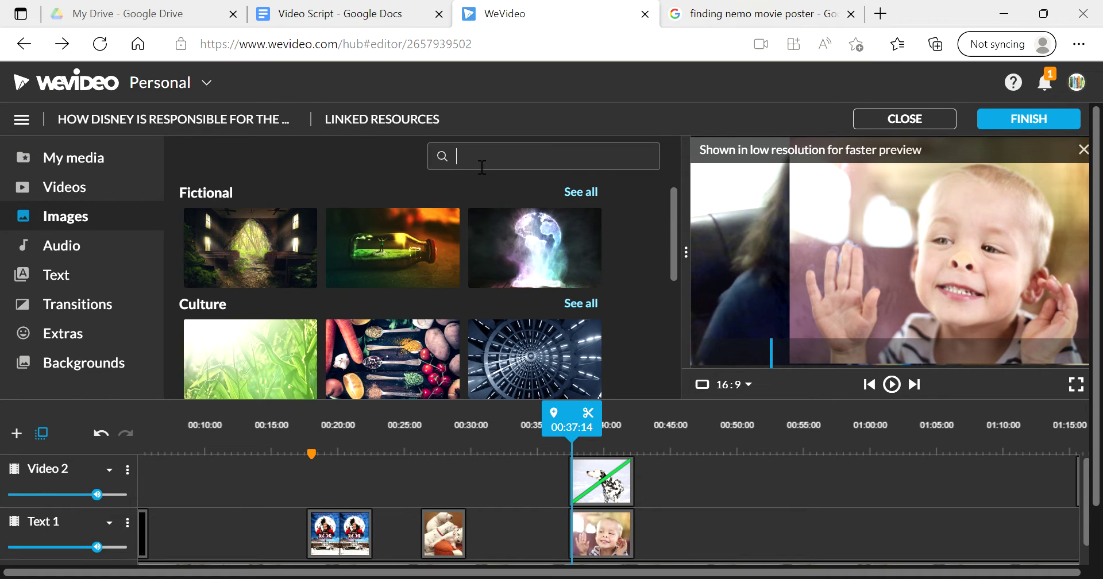
text(child)
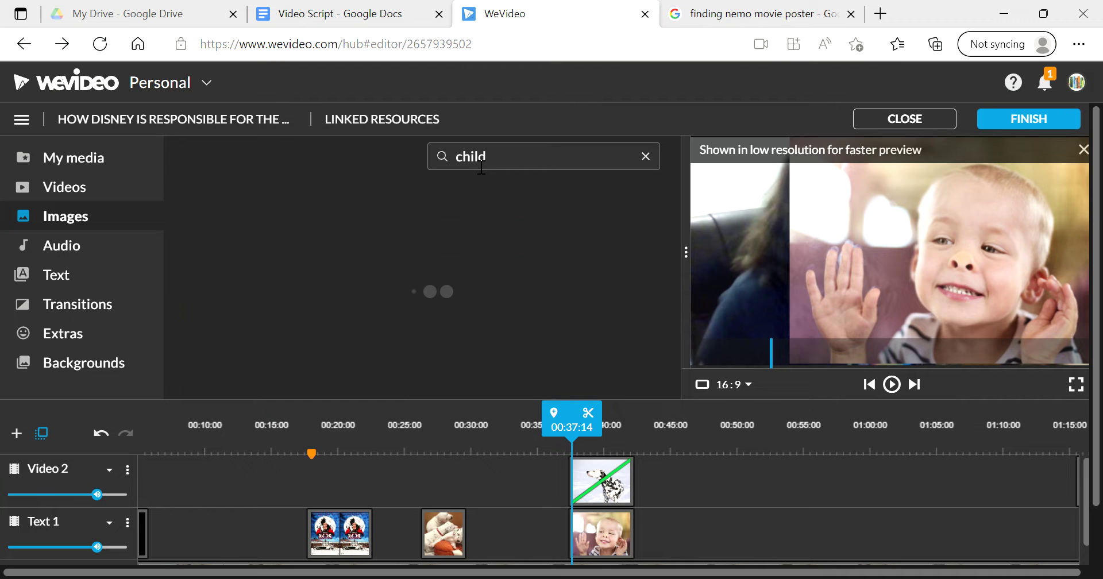
scroll(383, 299, down, 4)
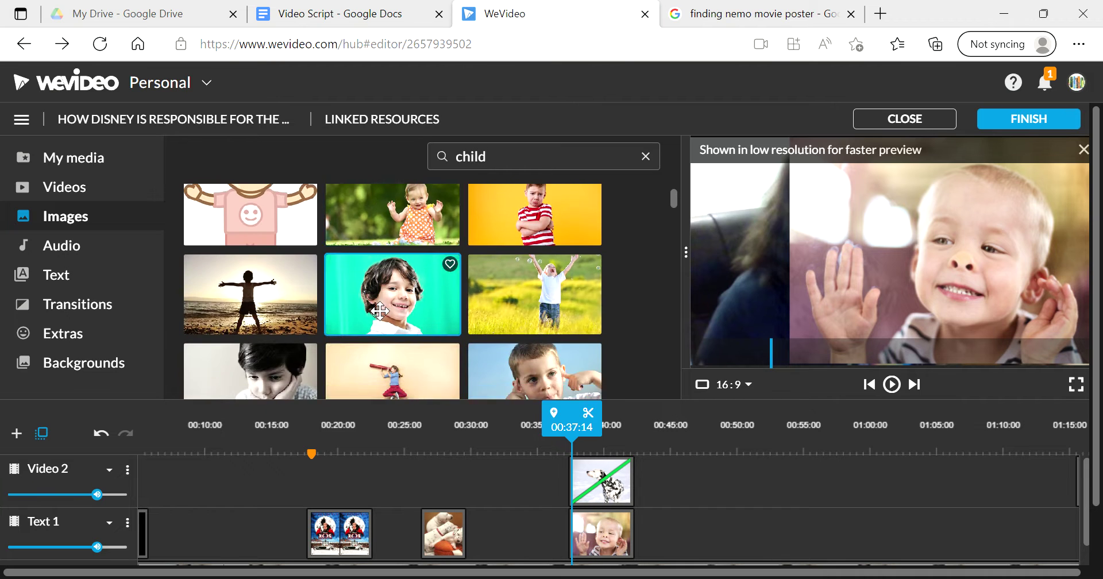
scroll(402, 332, down, 3)
scroll(485, 333, down, 4)
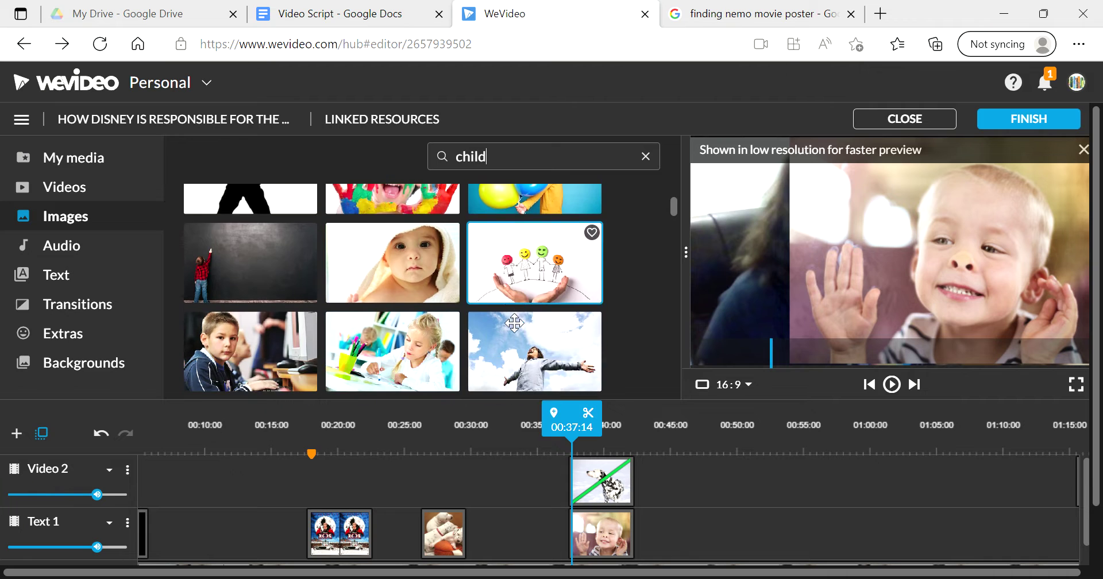
scroll(493, 332, down, 8)
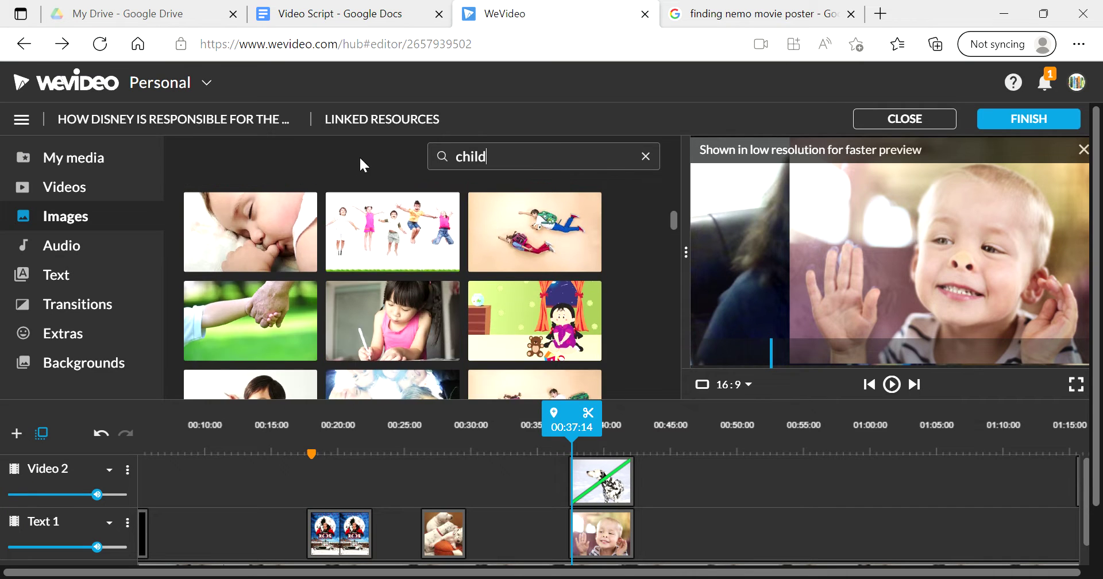
Step: Preview the stock photo of the girl covering one eye and select the Dalmatian clip on the Video 2 track at 00:40:04
drag(375, 263, 534, 382)
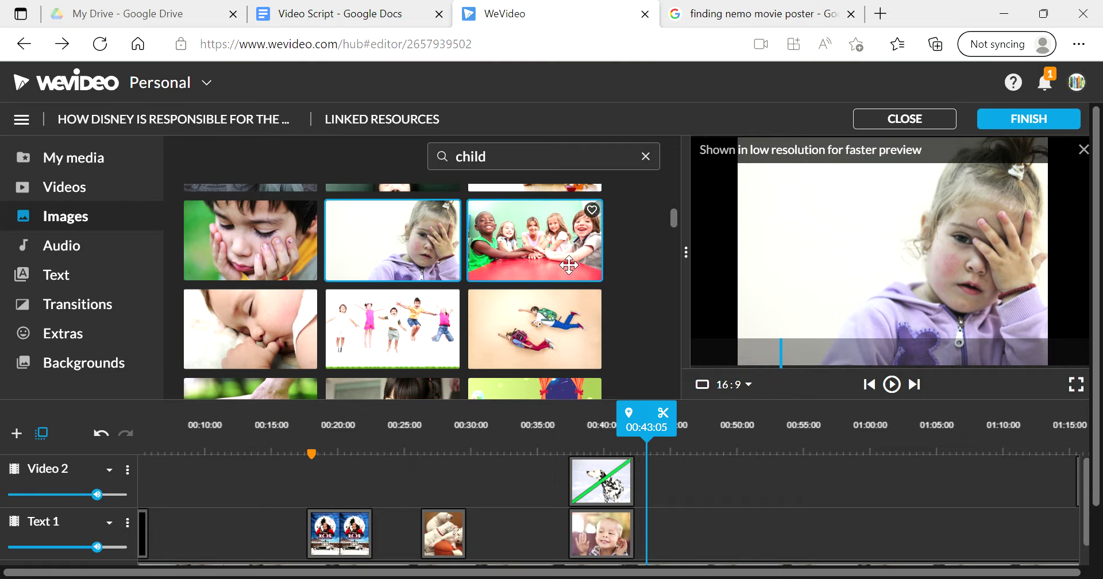
click(606, 488)
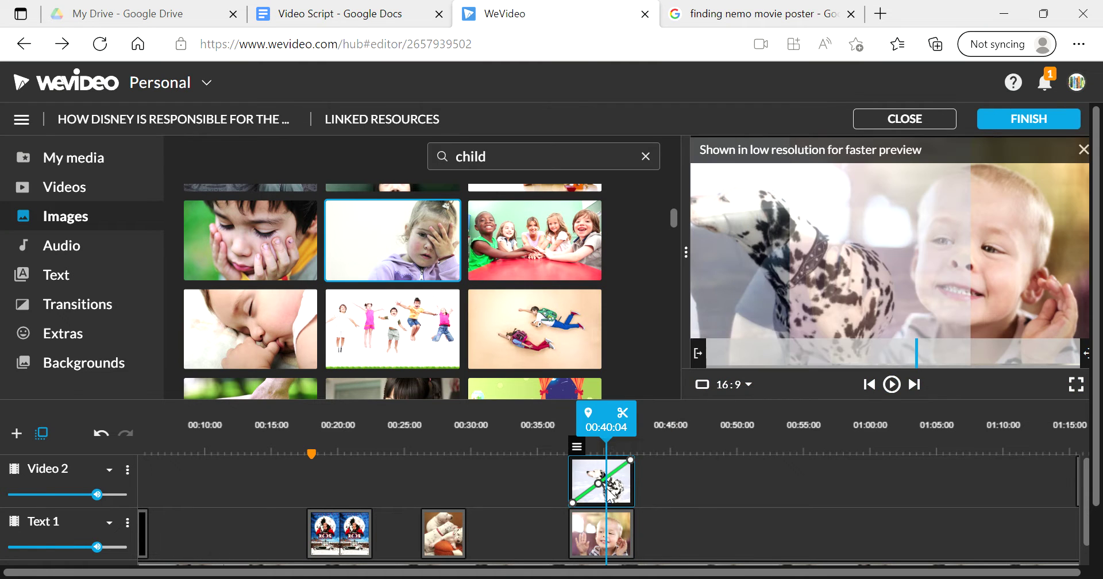
Step: Switch to Google Images and filter the Finding Nemo movie poster results by usage rights to Creative Commons licences
click(793, 14)
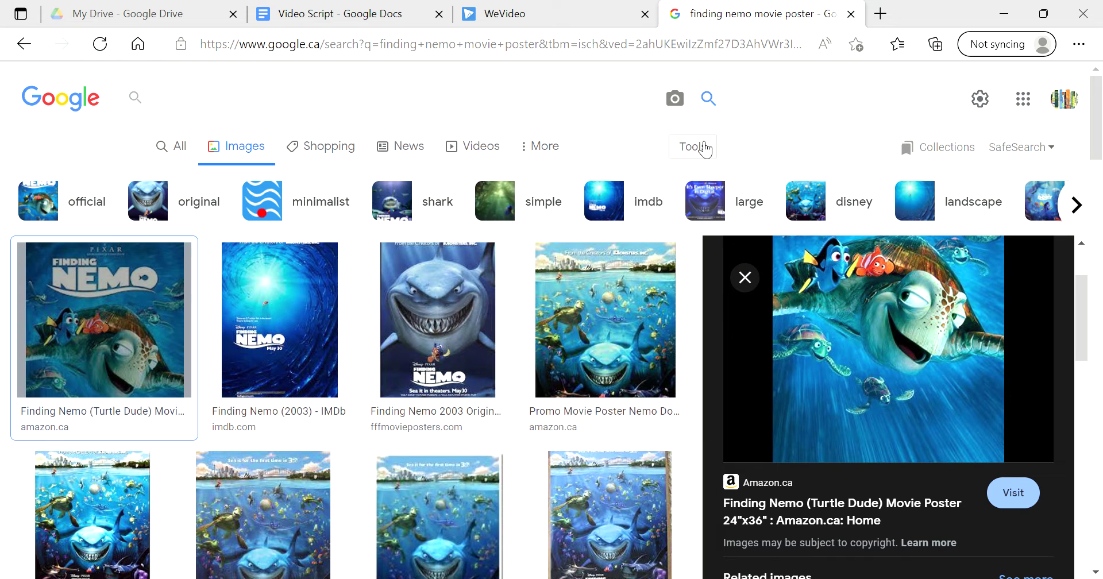
click(702, 155)
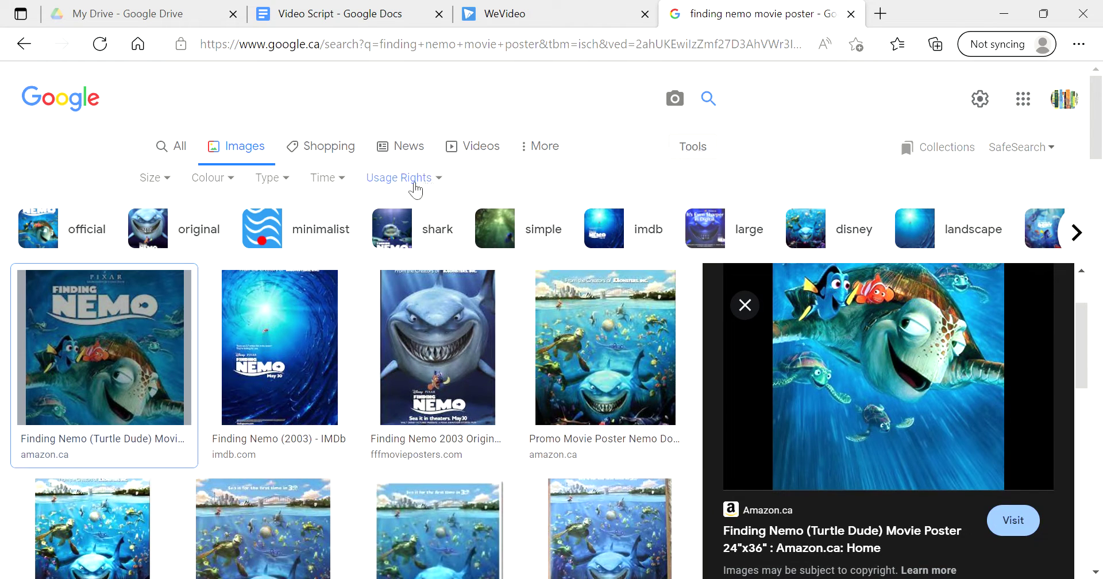
click(430, 185)
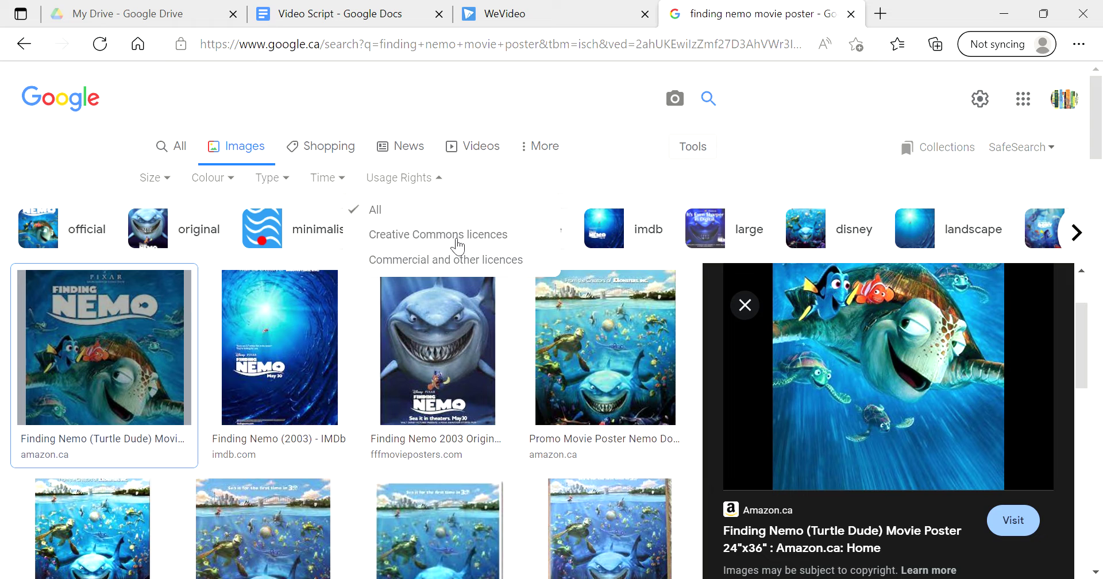
click(484, 246)
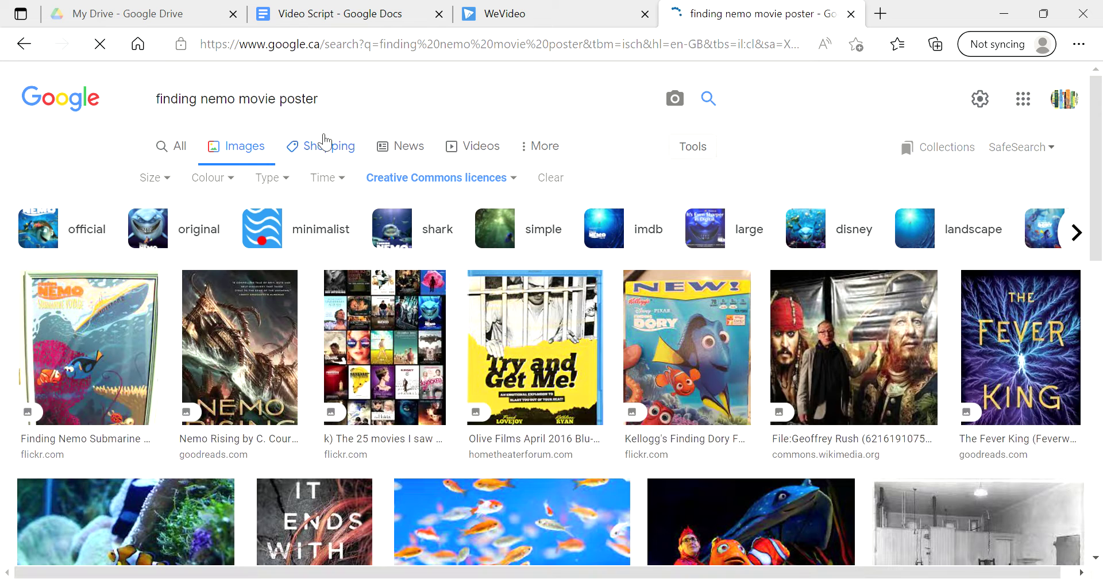
Step: Search Google Images for "dalmation", keeping the entered spelling instead of the suggested correction
drag(342, 110, 166, 120)
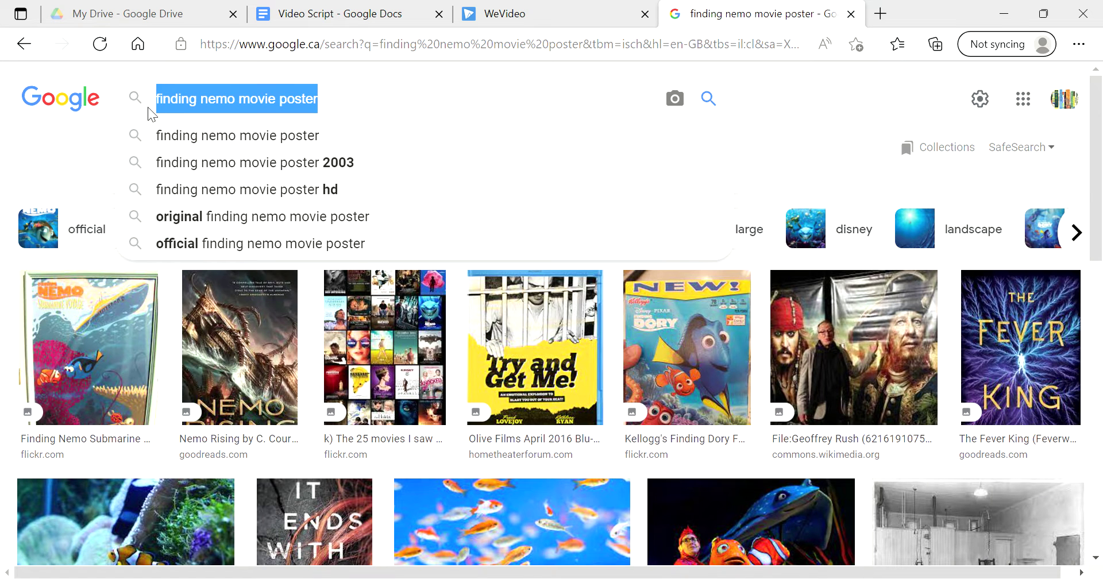
key(BackSpace)
text(dalam)
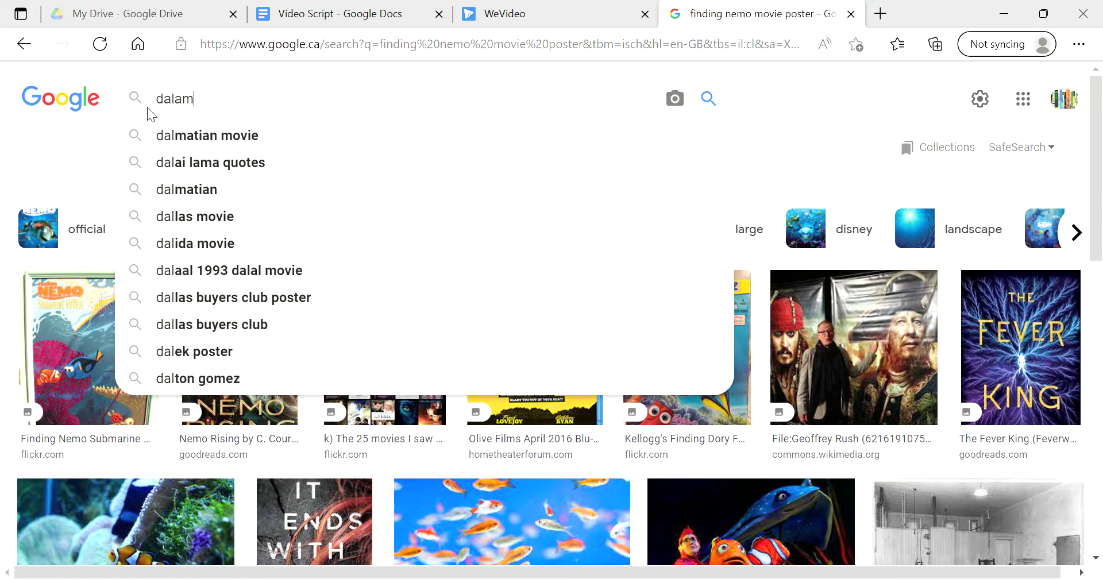
key(BackSpace)
key(BackSpace)
text(mation)
key(Return)
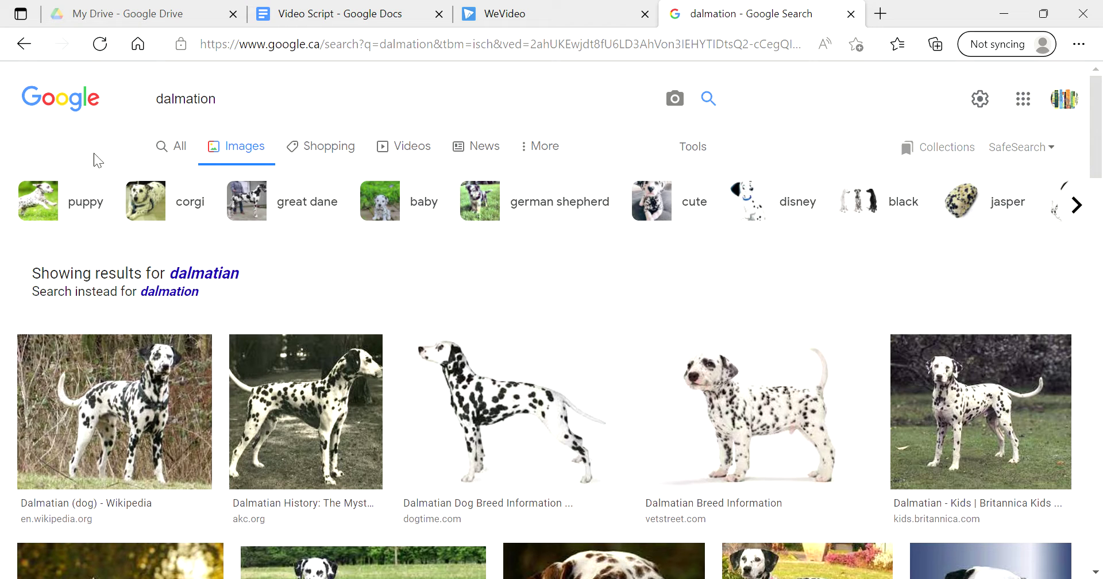
scroll(229, 244, down, 3)
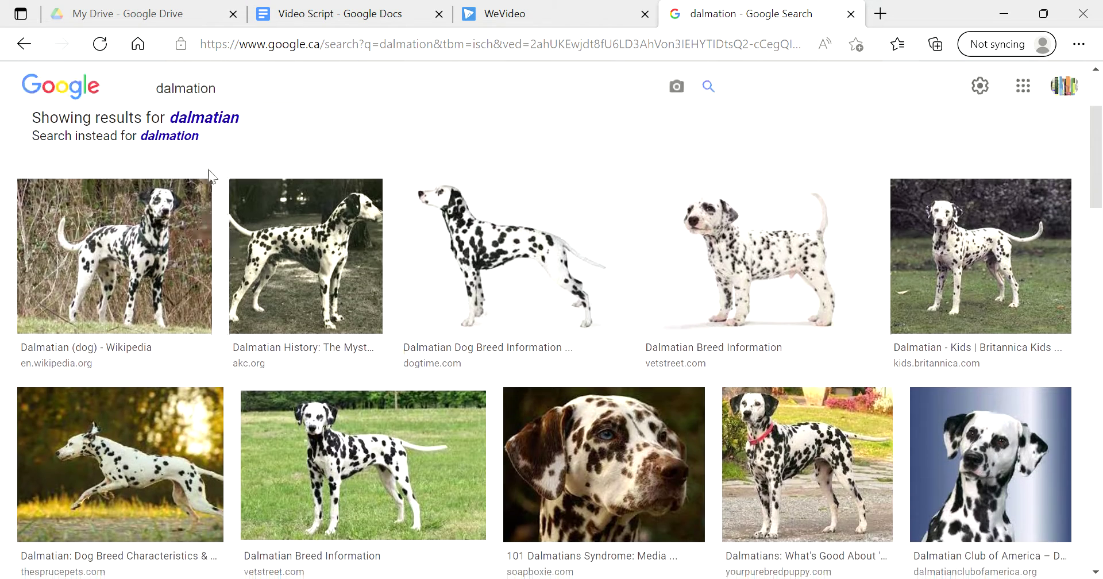
scroll(218, 130, up, 3)
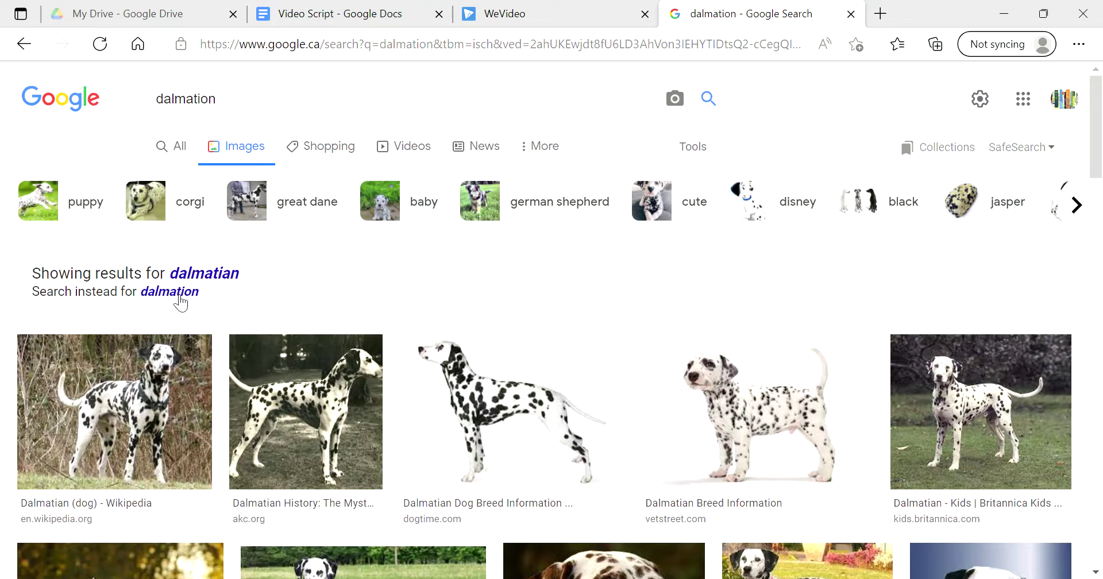
click(172, 290)
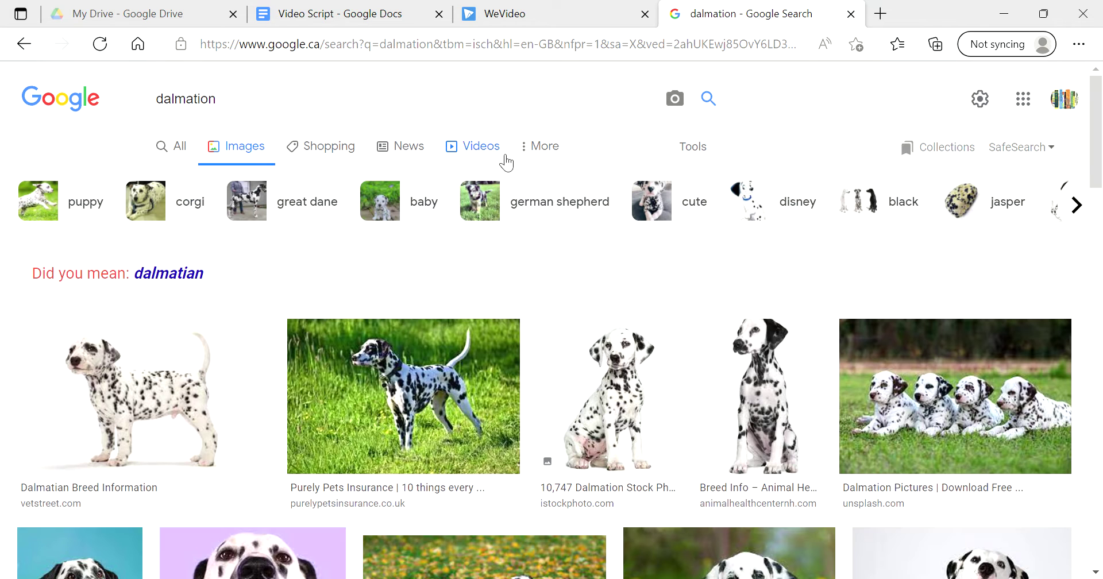
Step: Filter the "dalmation" image results by usage rights to Creative Commons licences
click(694, 151)
click(416, 179)
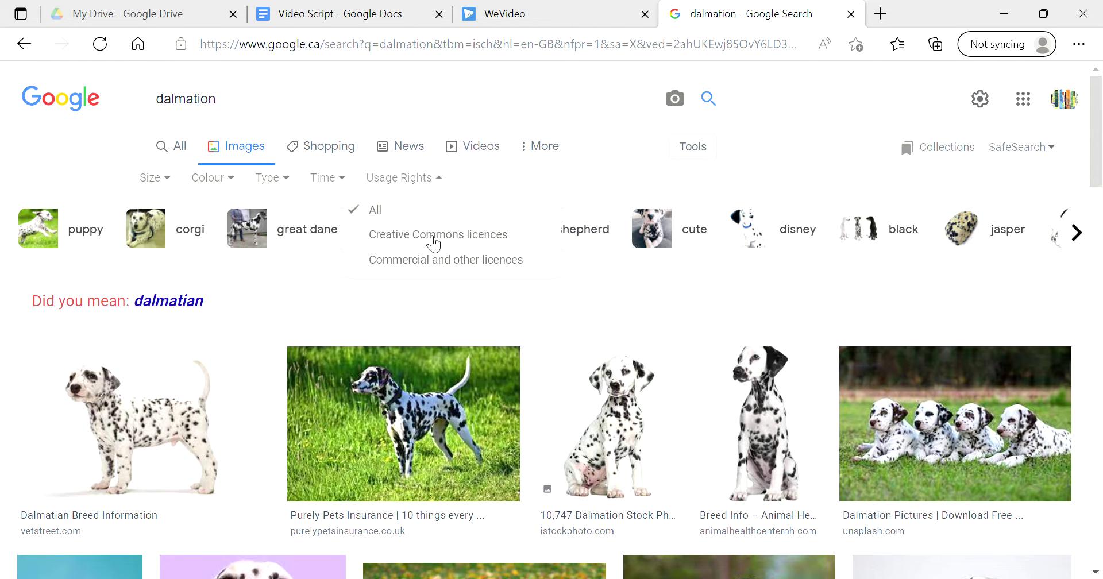
click(438, 235)
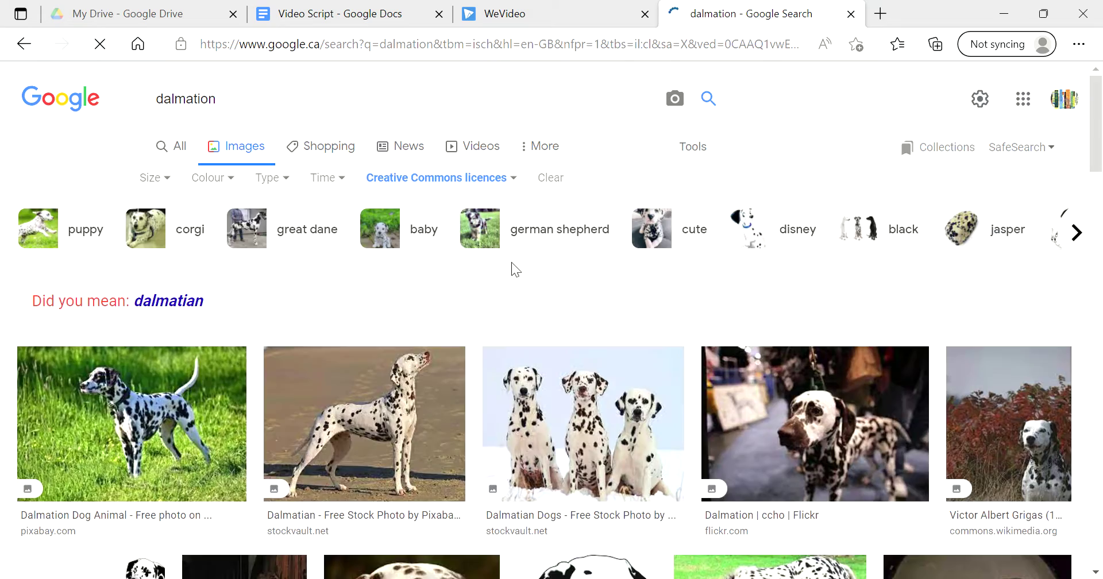
Step: Browse the Creative Commons "dalmation" images to see which pictures suit the video
scroll(415, 360, down, 4)
scroll(358, 355, down, 8)
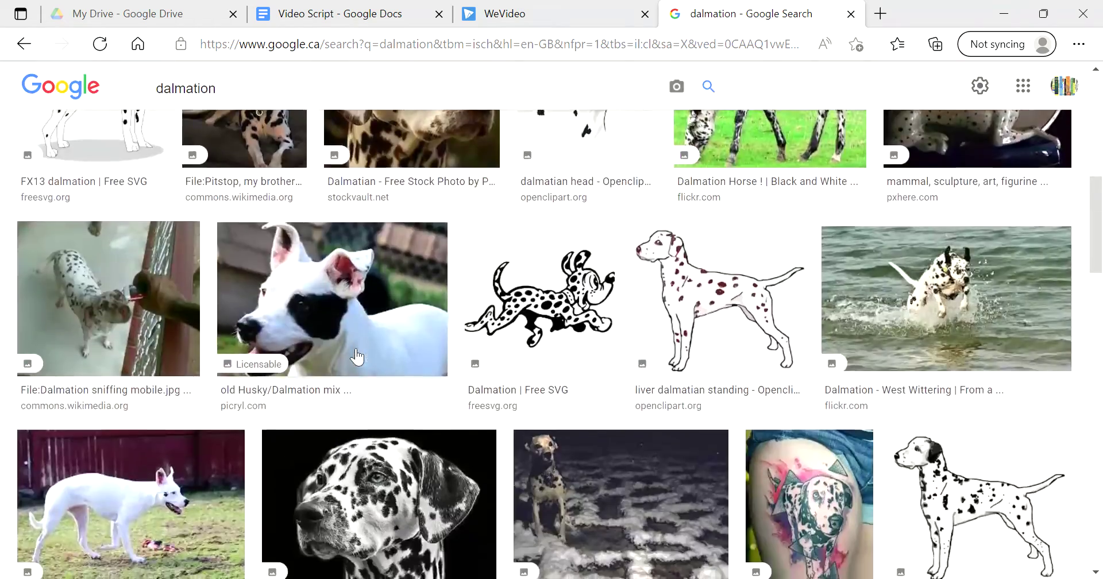
scroll(358, 355, down, 15)
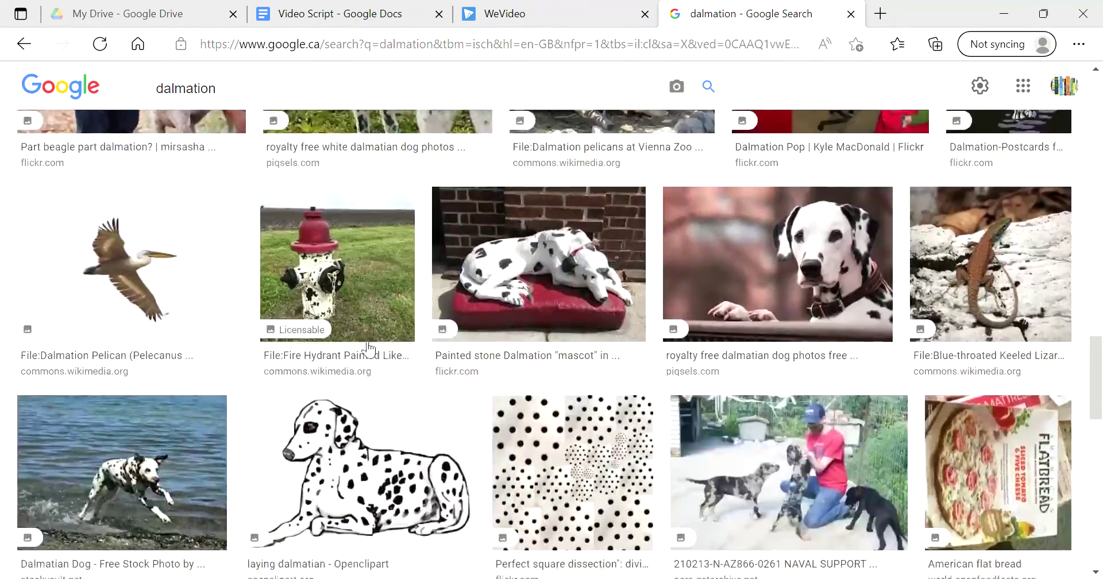
scroll(351, 343, down, 15)
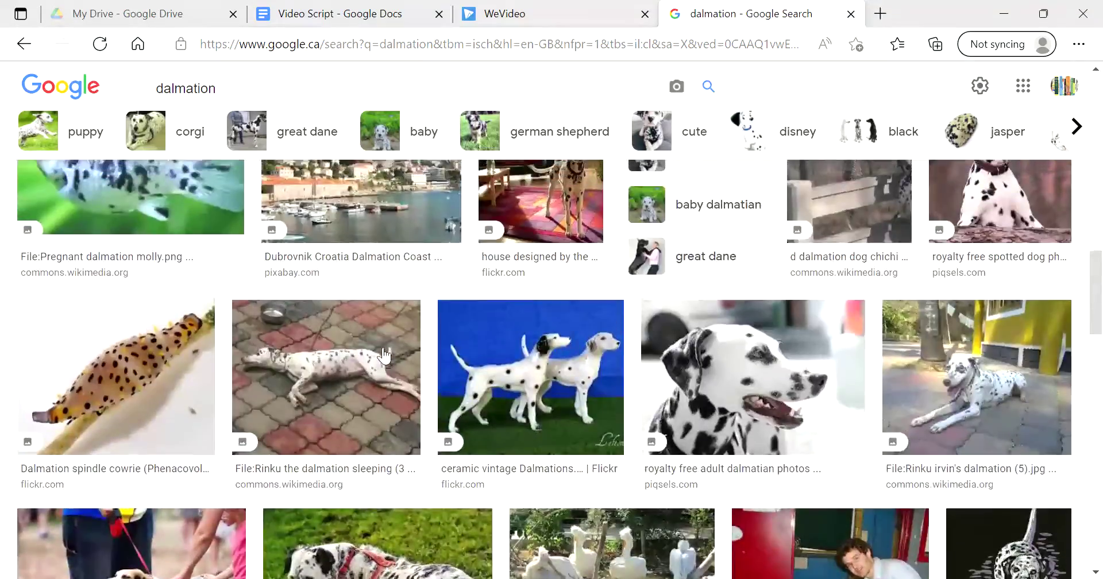
scroll(384, 358, up, 20)
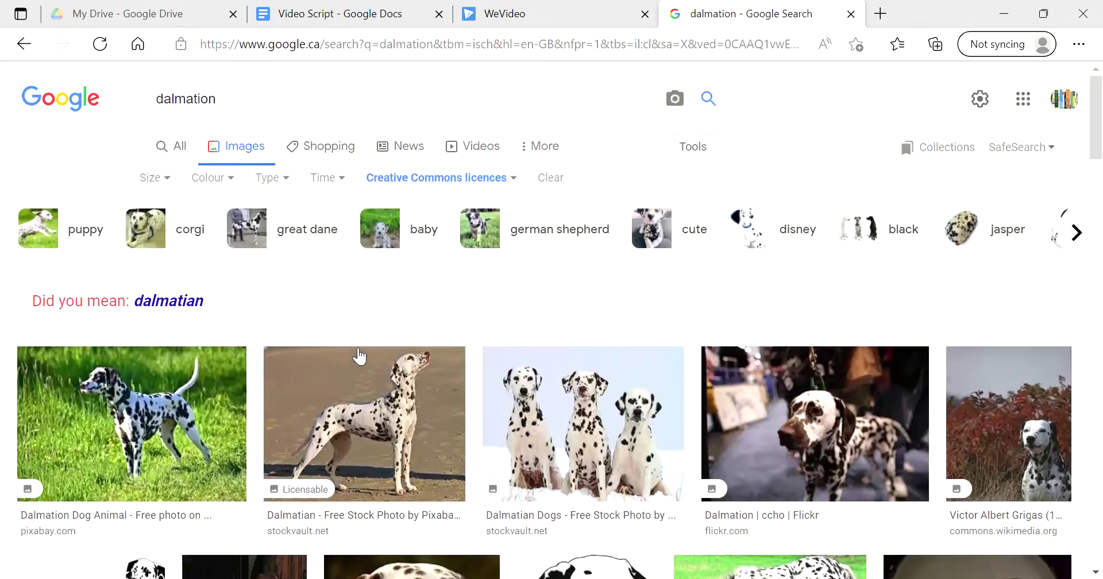
scroll(601, 204, down, 3)
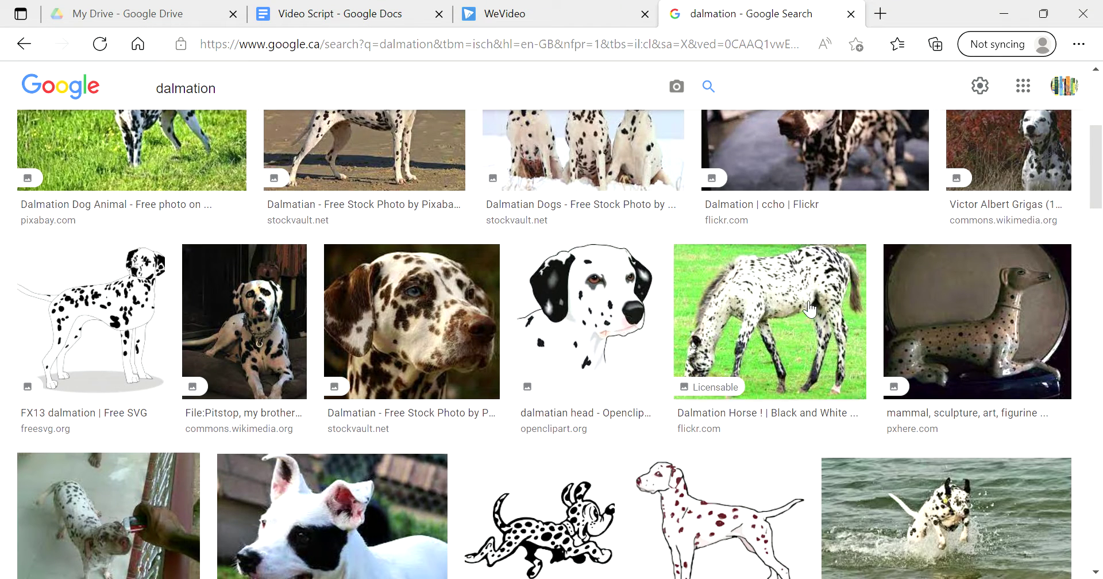
scroll(661, 289, down, 3)
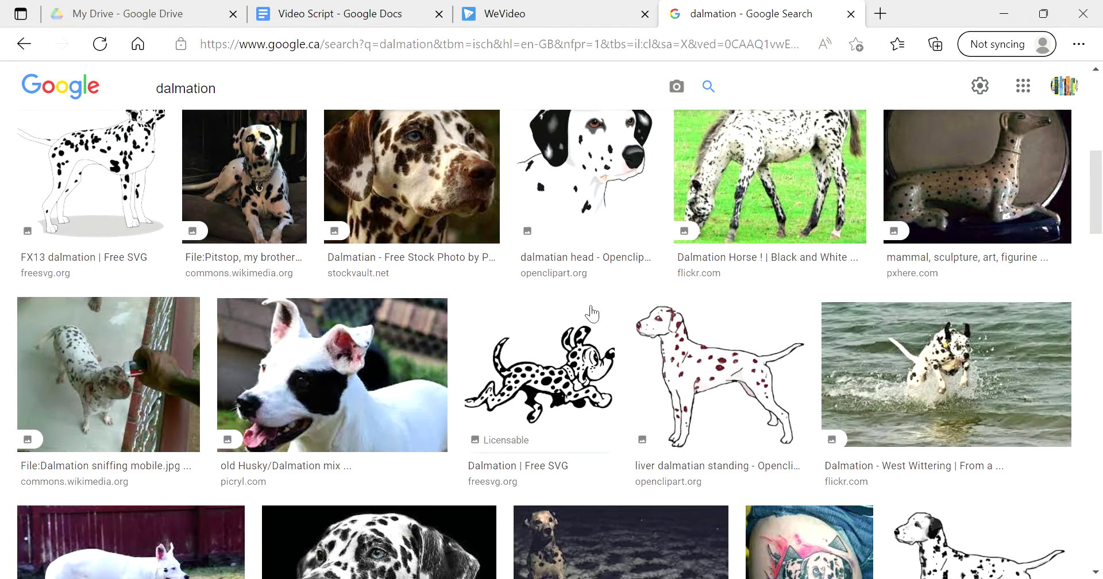
scroll(742, 284, down, 3)
scroll(862, 258, up, 10)
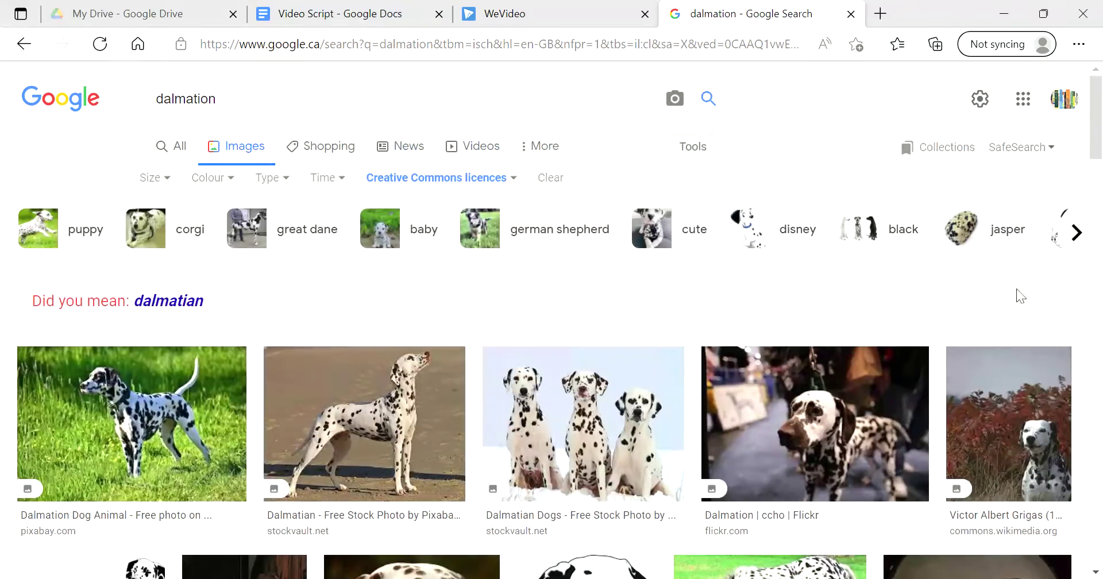
scroll(1011, 299, down, 4)
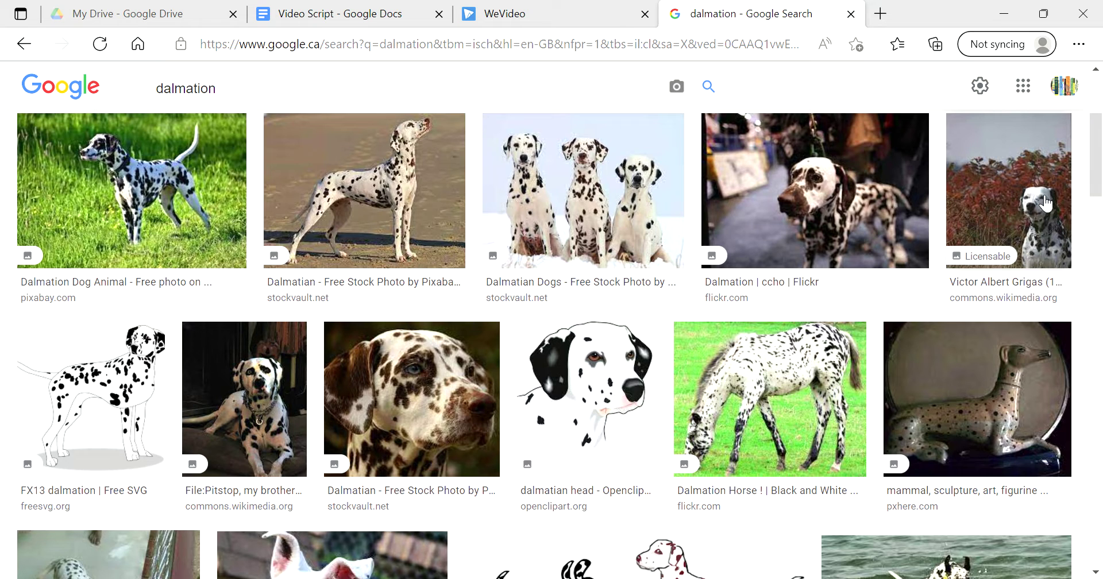
scroll(770, 299, down, 7)
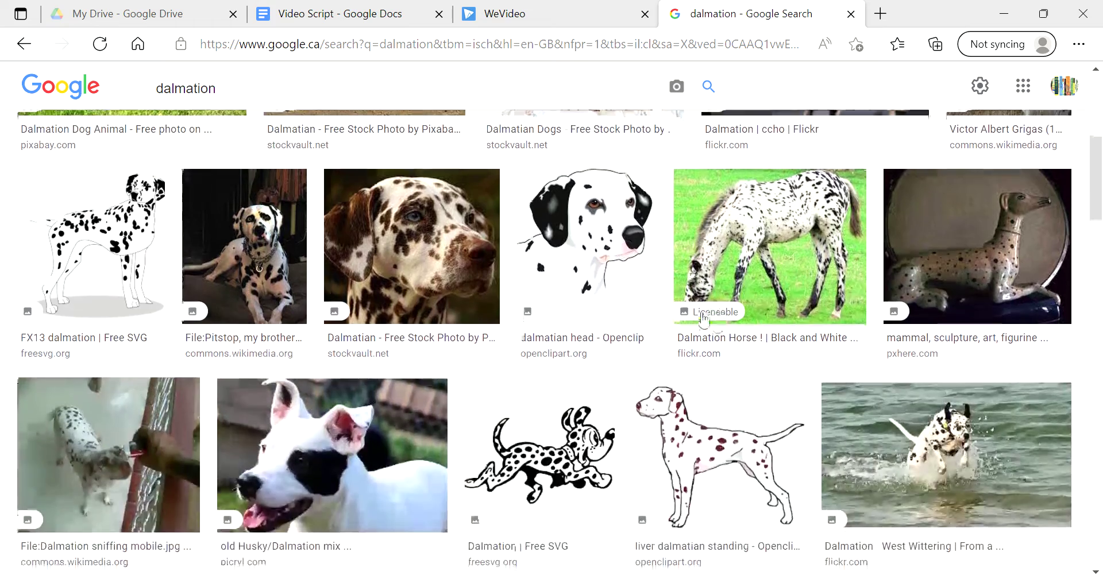
scroll(227, 339, down, 7)
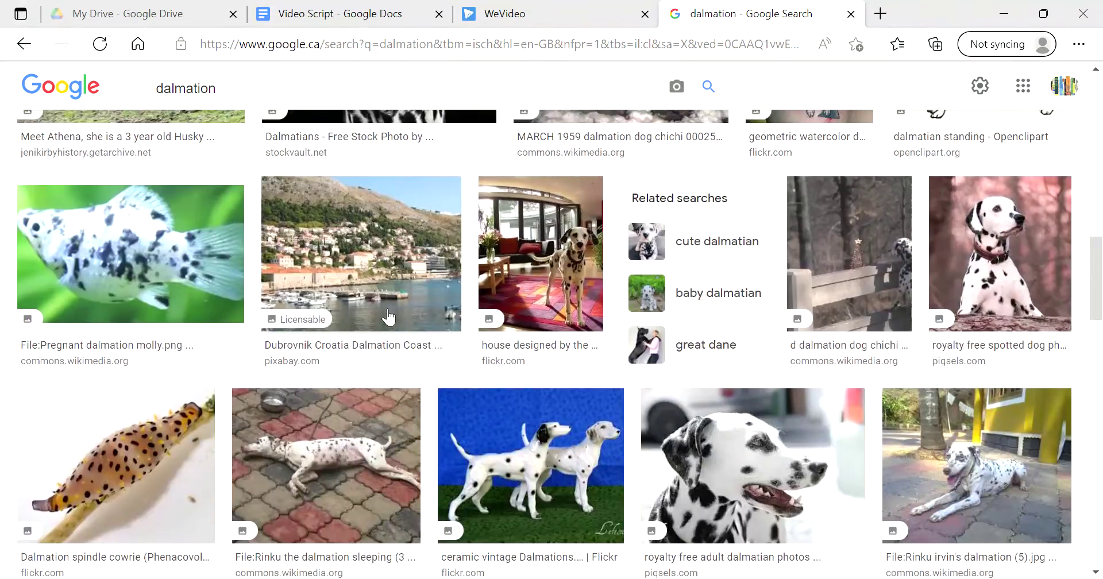
scroll(368, 316, up, 7)
scroll(367, 315, up, 10)
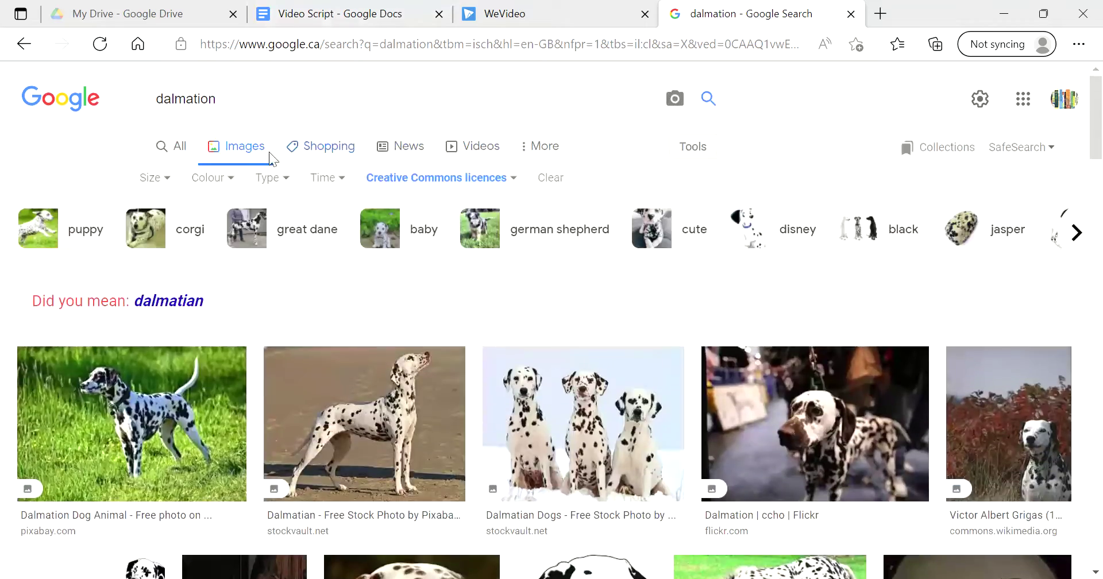
Step: Switch back to WeVideo, move the playhead to 00:39:08, review the Dalmatian clip's Transform settings on the Video 2 track and save them
click(504, 14)
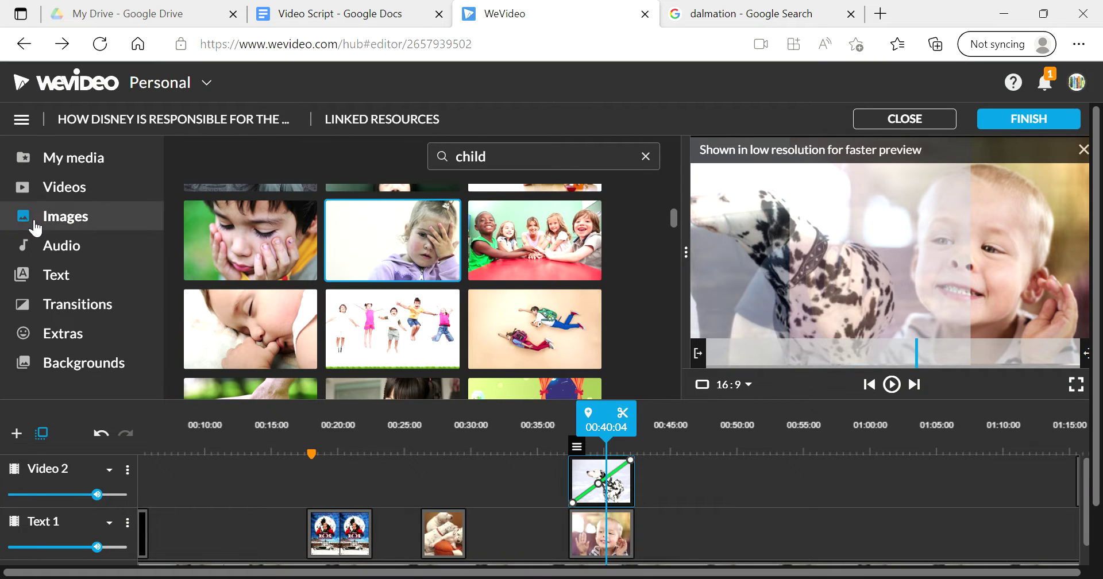
double_click(504, 166)
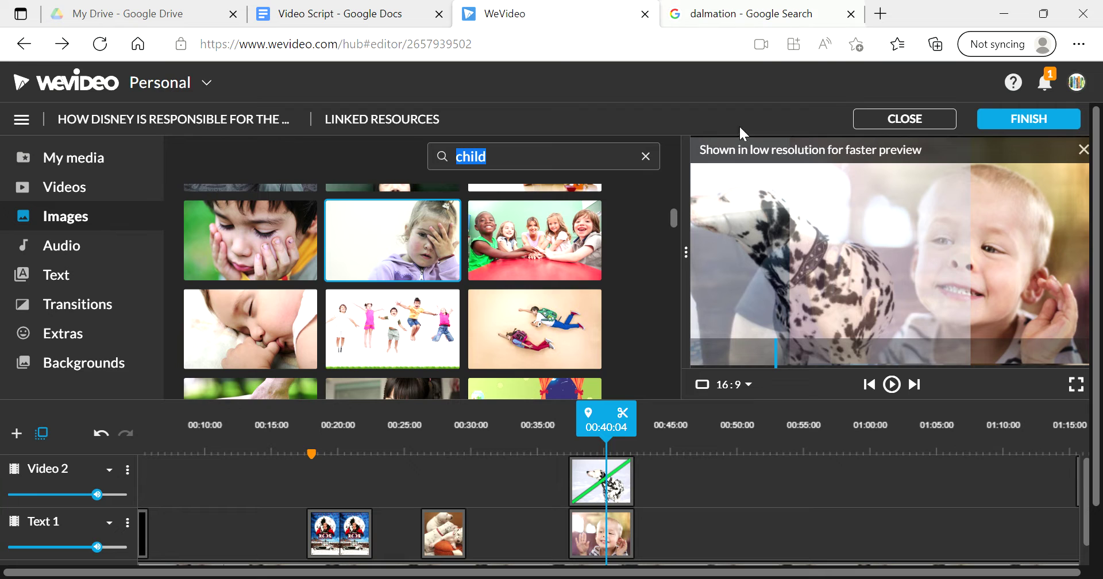
mouse_move(629, 425)
mouse_down()
mouse_move(454, 428)
mouse_move(618, 428)
mouse_up()
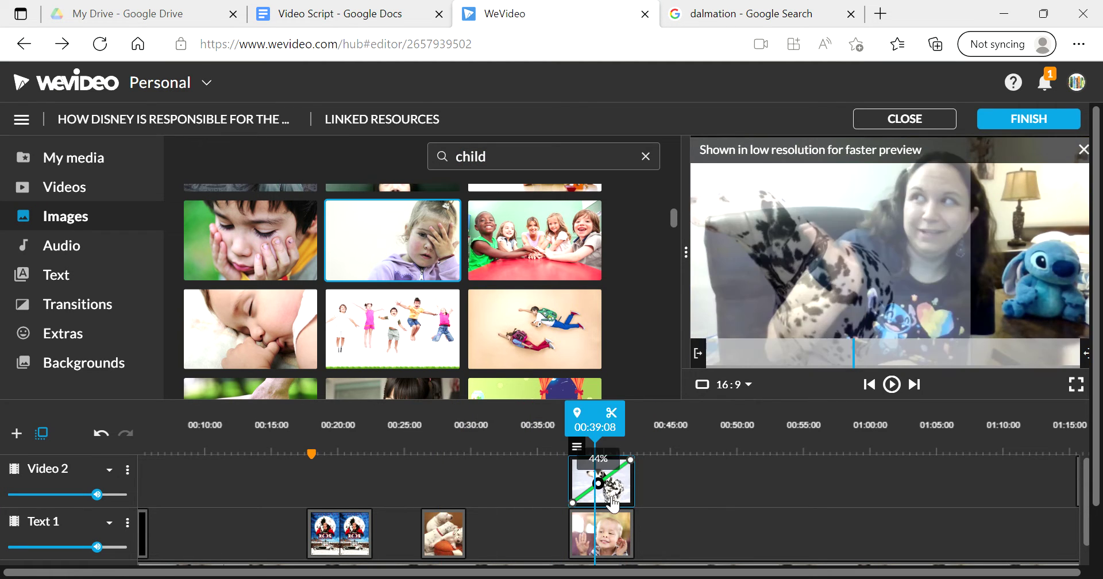
mouse_move(585, 455)
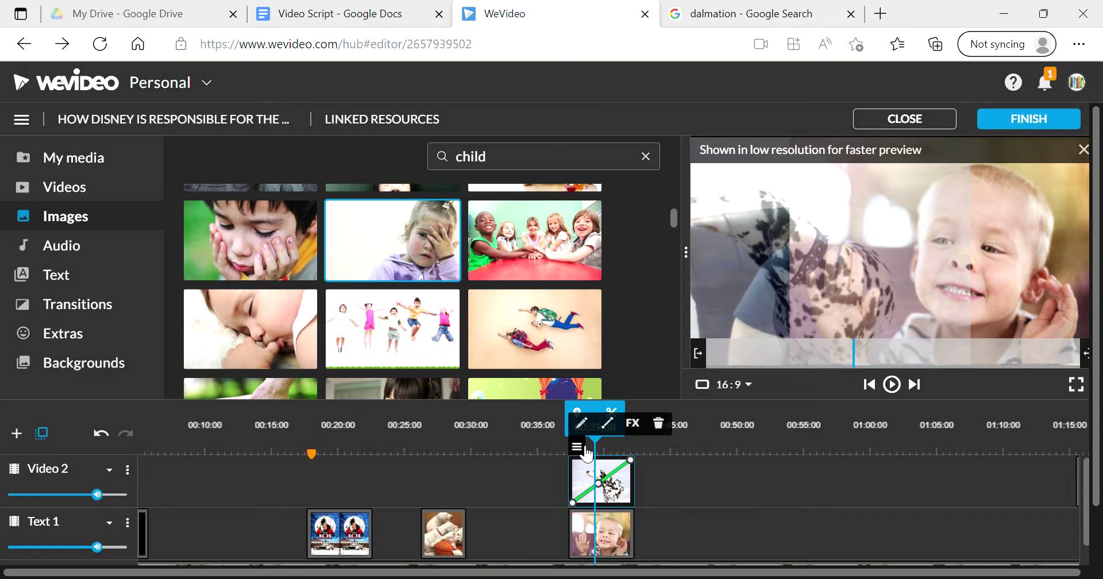
click(580, 424)
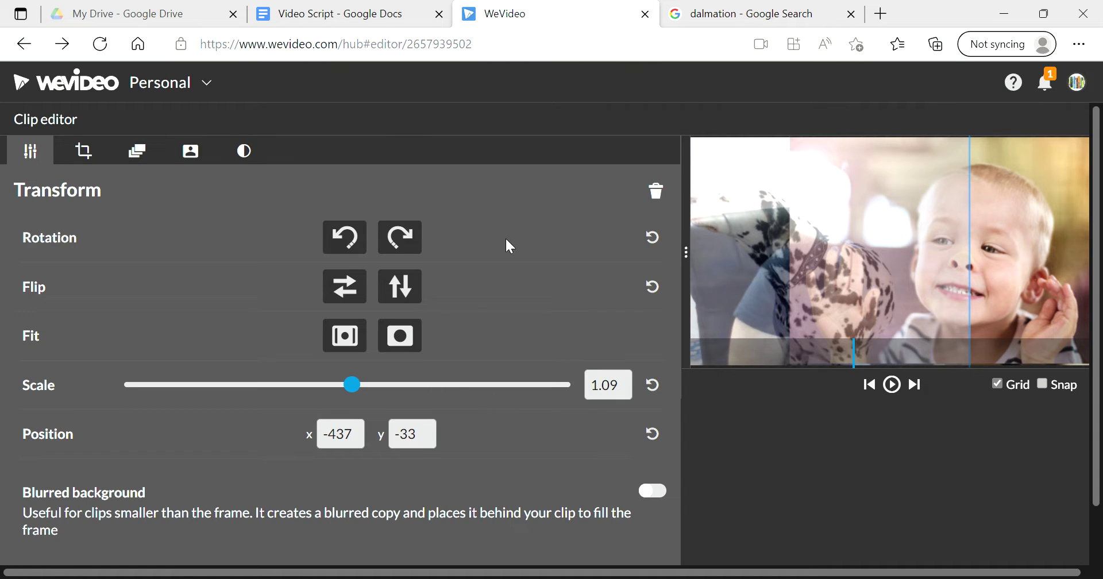
scroll(327, 562, down, 1)
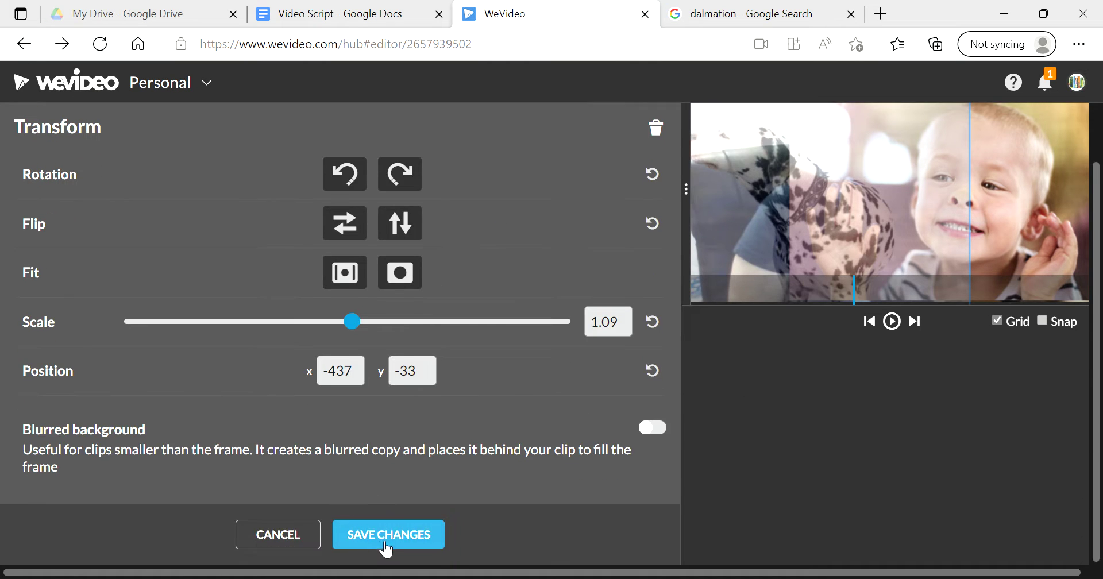
click(386, 534)
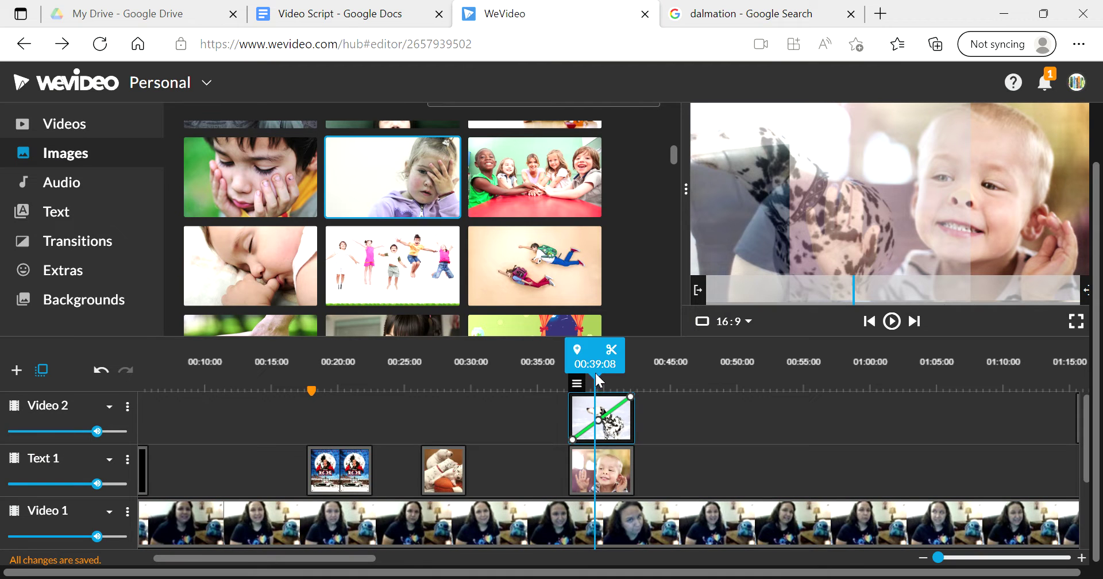
Step: Play the Dalmatian and child image overlay from 00:37:12 to check the fade, and pause just after the clips end
drag(597, 379, 571, 379)
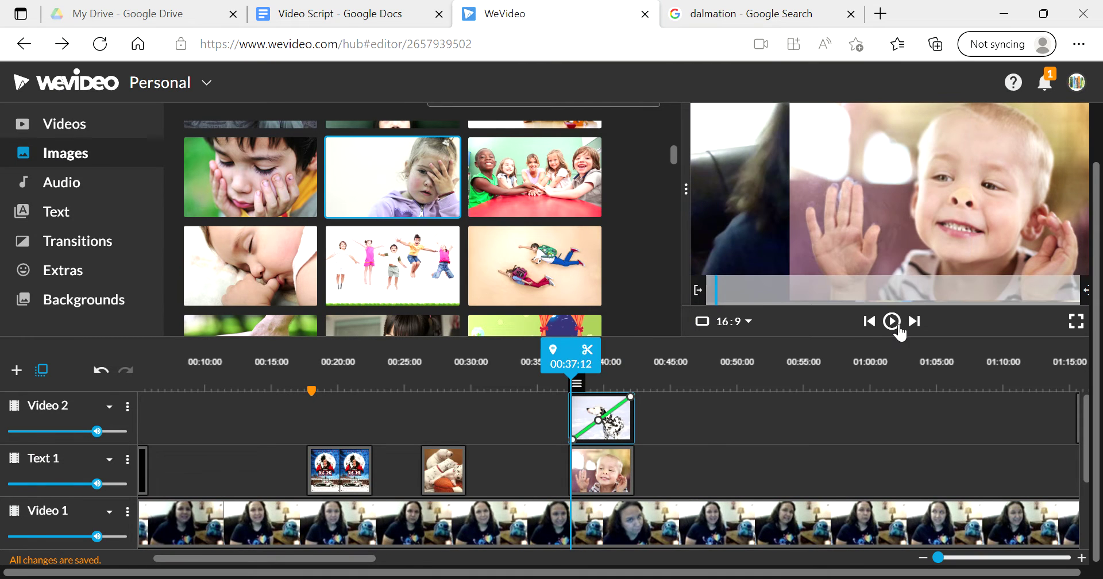
click(898, 330)
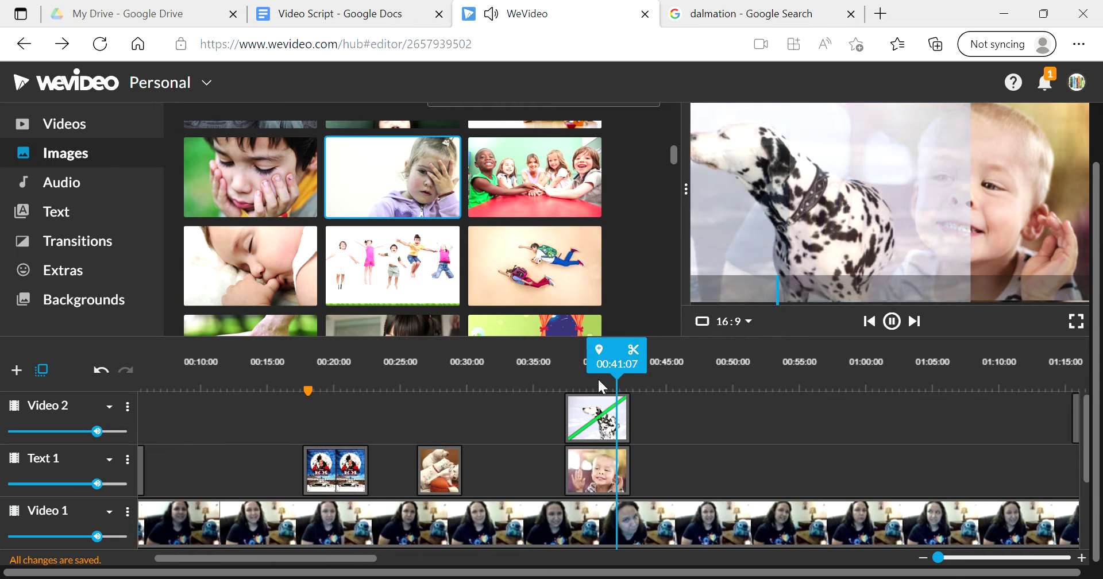
click(891, 321)
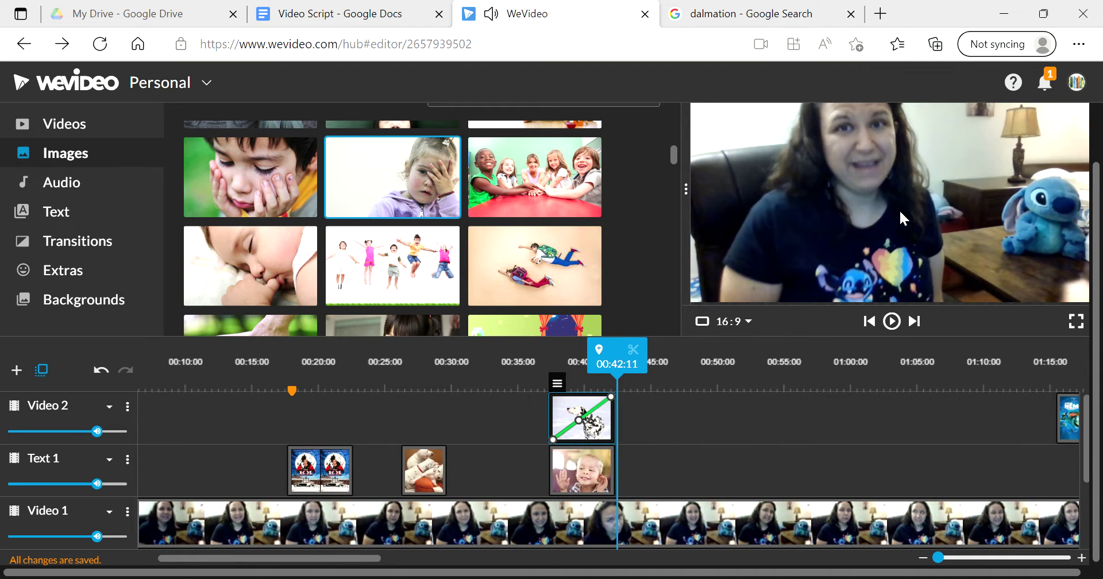
mouse_move(563, 390)
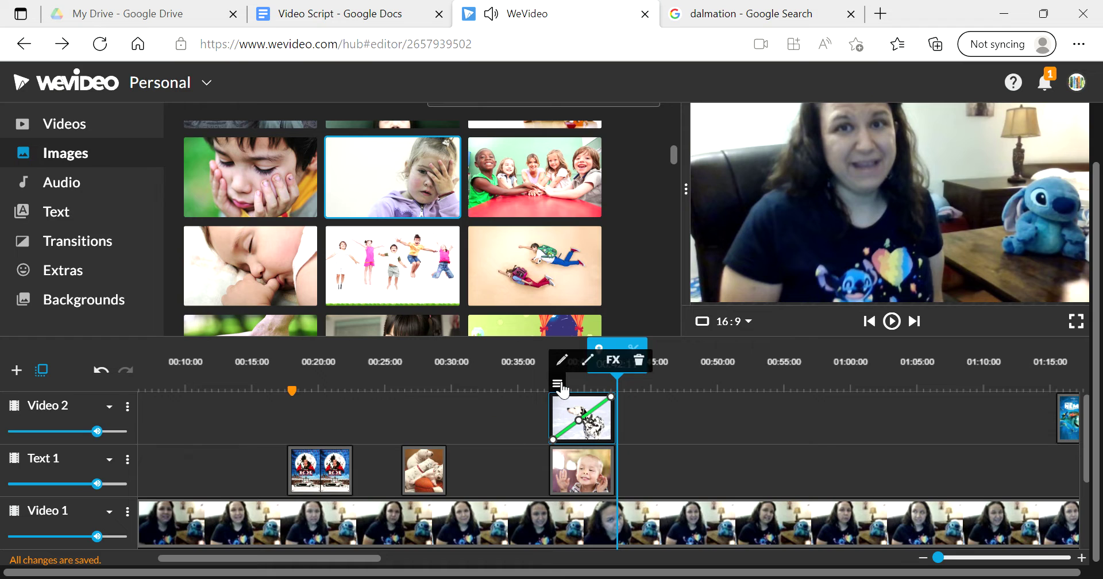
click(594, 372)
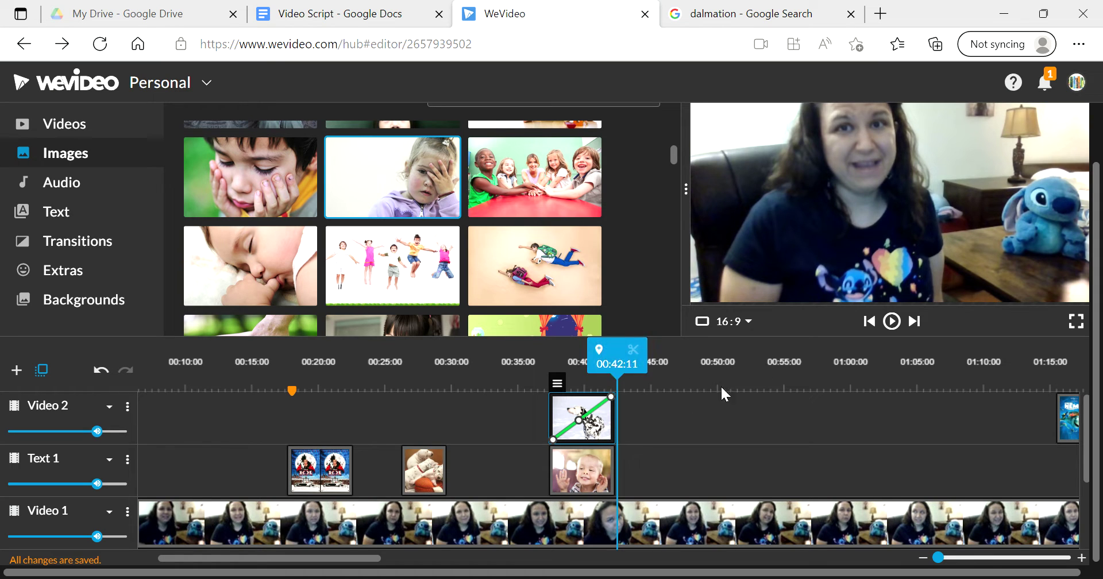
Step: Reposition the clownfish clip on the Text 1 track at 01:20:18 to about x 1193, y 454 and save the changes
drag(654, 377, 1002, 393)
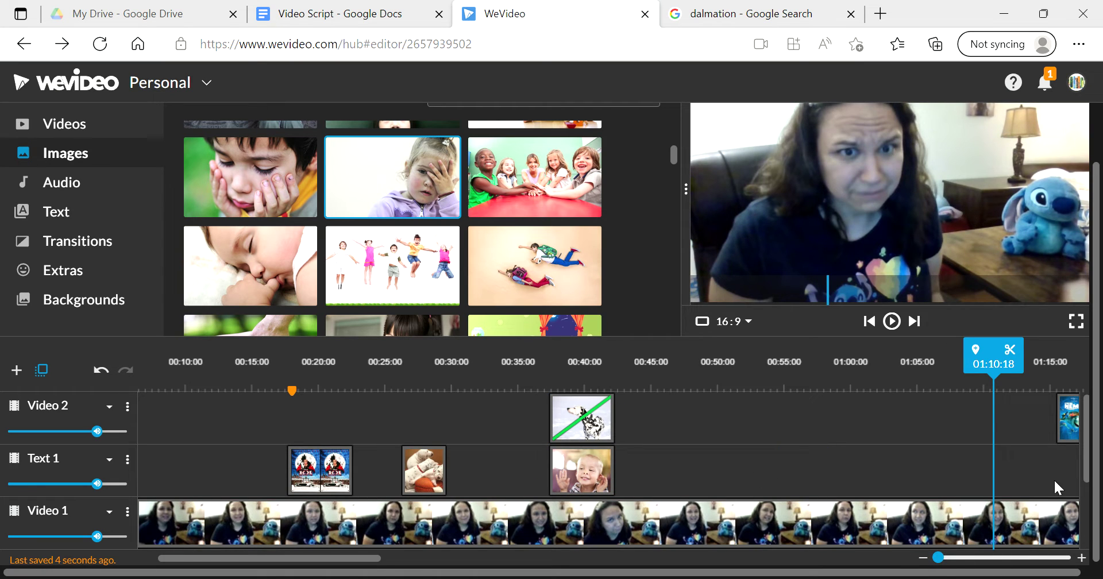
drag(864, 573, 870, 573)
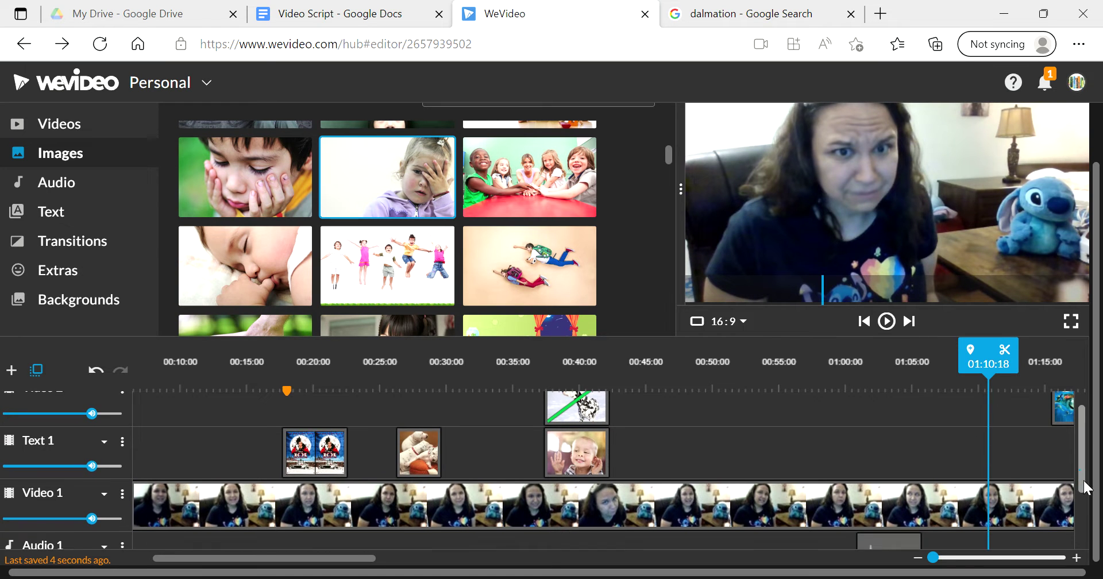
scroll(1083, 485, down, 1)
drag(984, 365, 403, 364)
drag(323, 357, 241, 342)
click(213, 439)
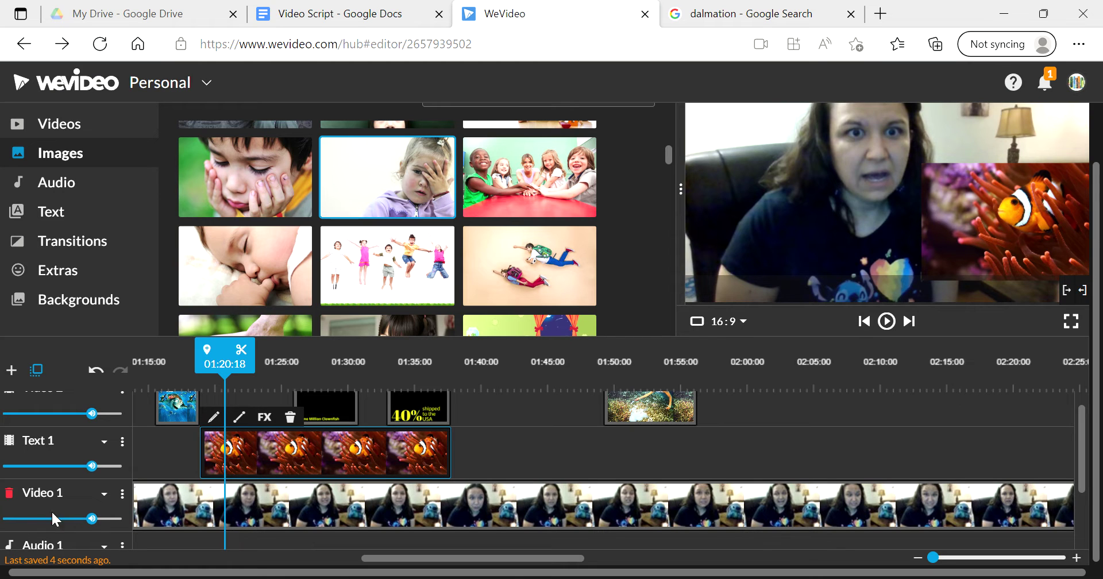
click(215, 422)
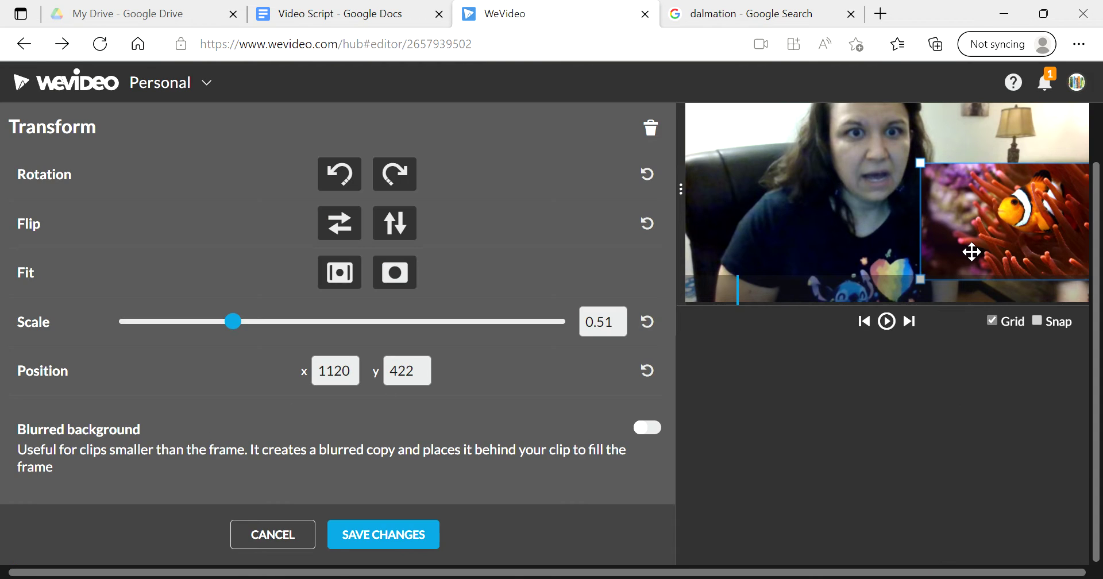
mouse_move(975, 228)
mouse_down()
mouse_move(900, 248)
mouse_move(761, 244)
mouse_move(736, 148)
mouse_move(841, 254)
mouse_move(991, 232)
mouse_up()
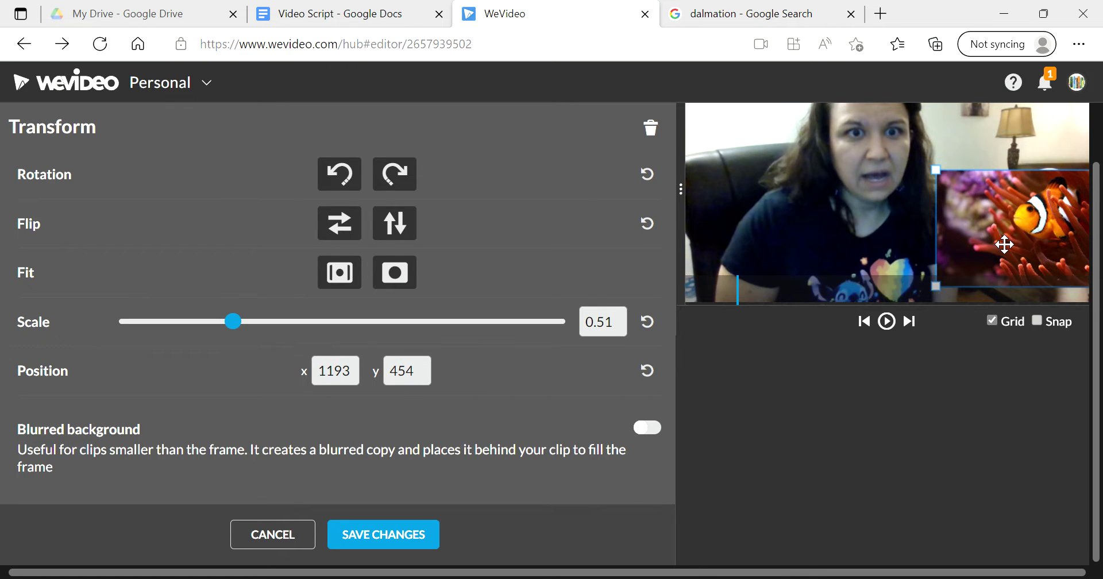
click(425, 535)
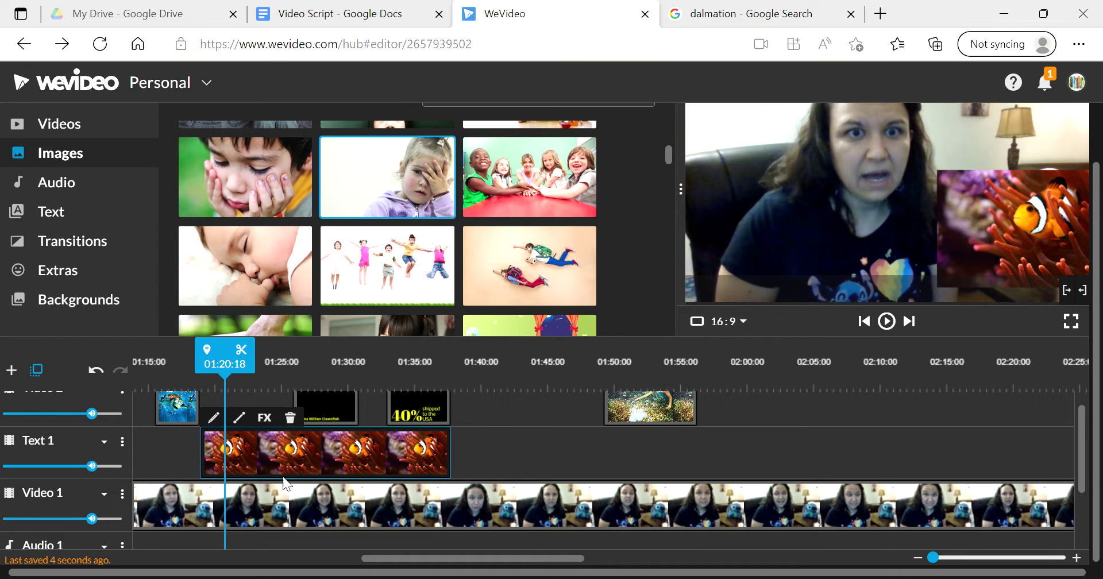
Step: Review the Transform settings of the "One Million Clownfish" title on the Video 2 track and save them
click(325, 413)
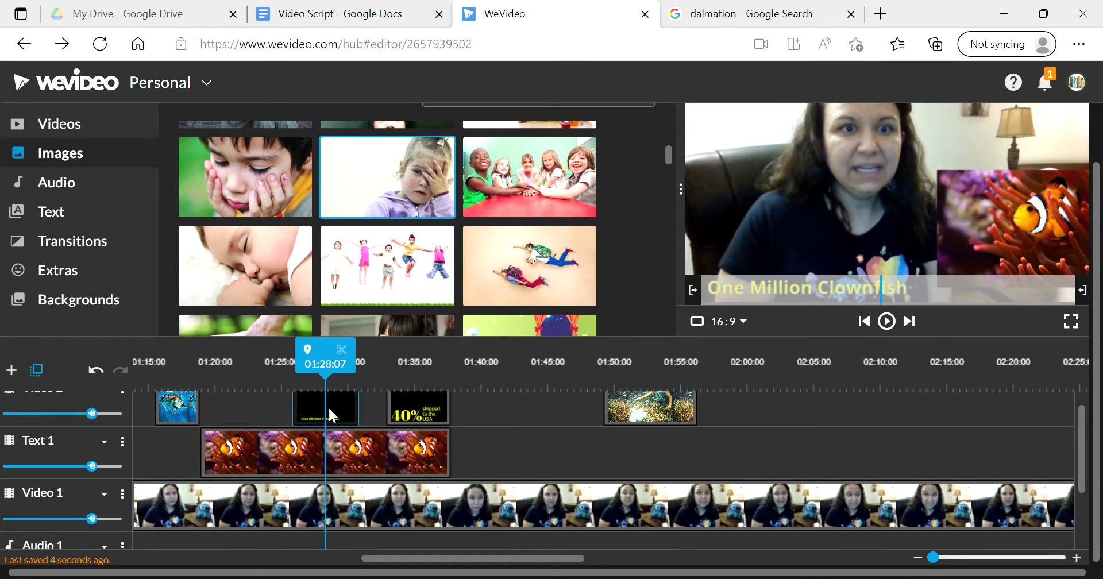
scroll(329, 409, up, 3)
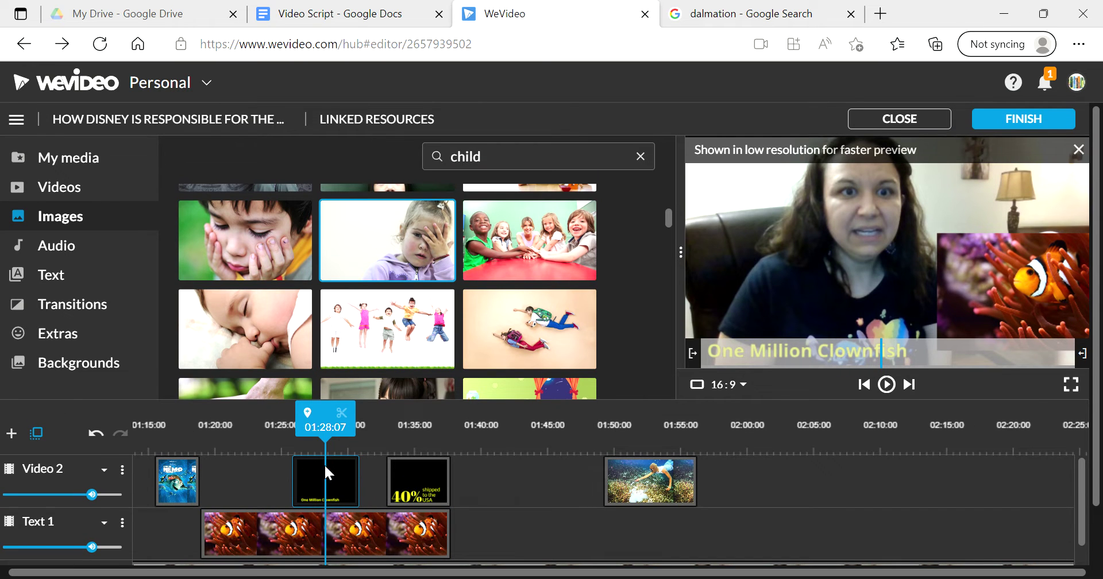
click(358, 484)
mouse_move(312, 450)
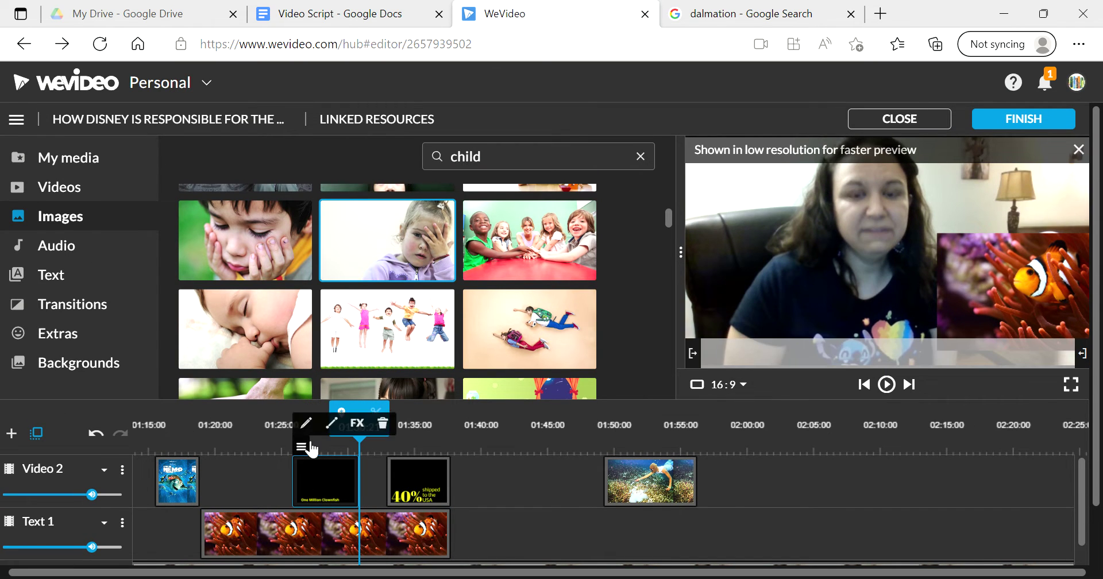
click(308, 425)
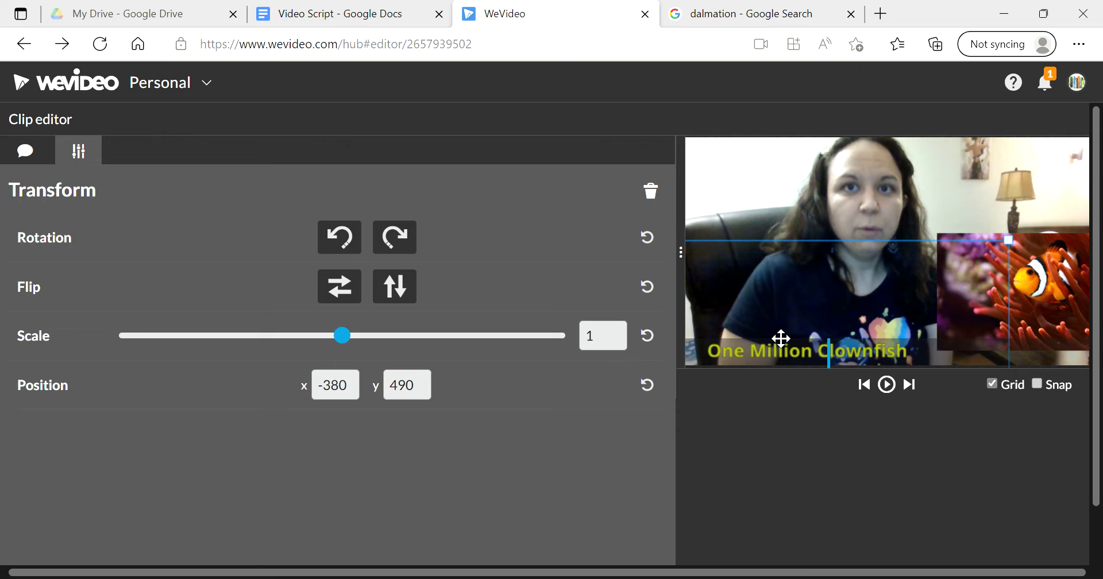
scroll(755, 316, down, 1)
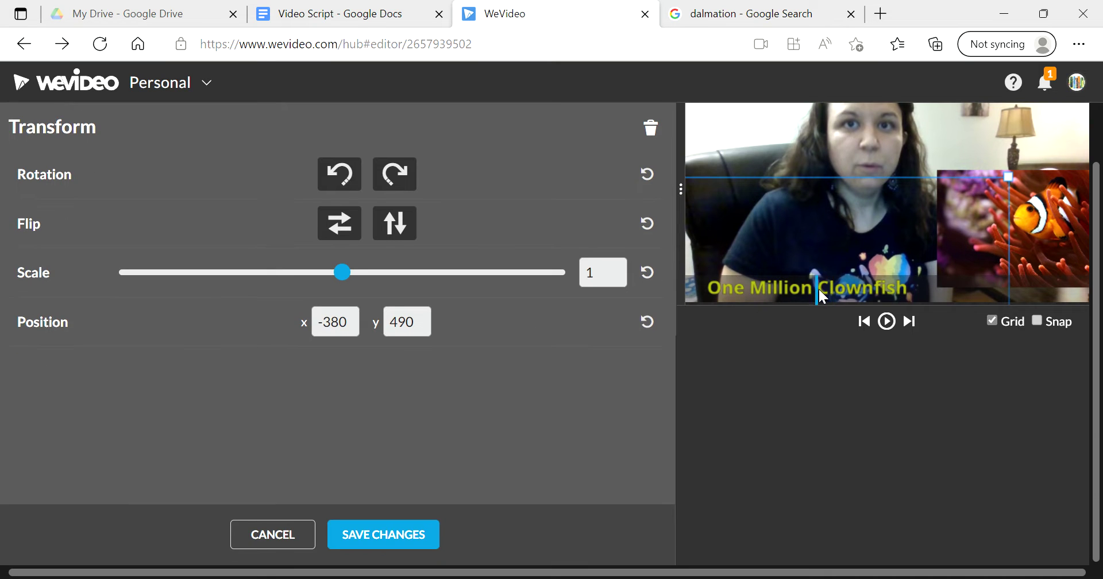
click(383, 534)
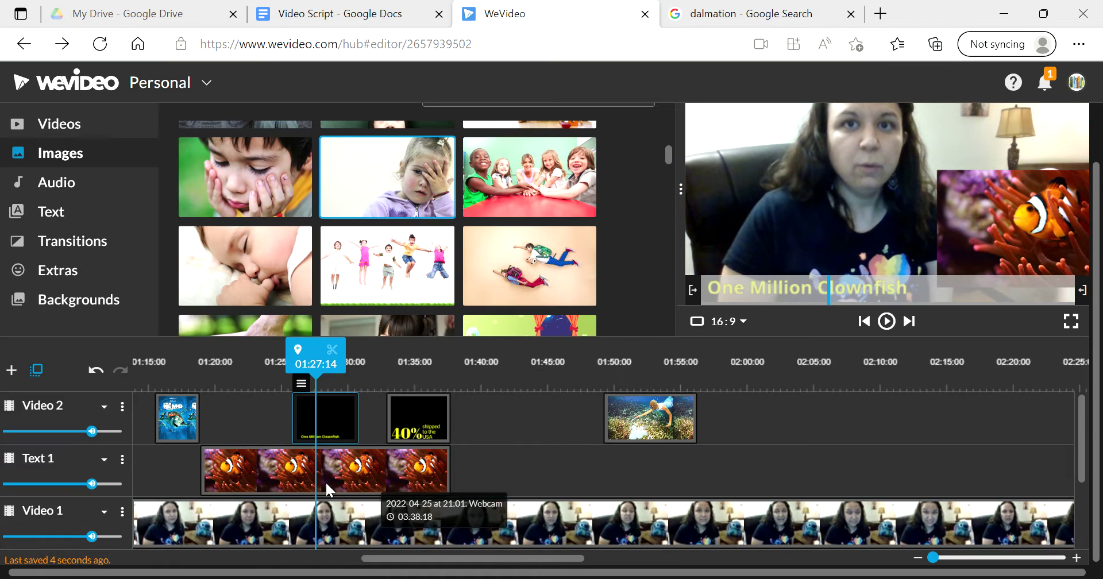
Step: Toggle the preview grid, reposition the "One Million Clownfish" title to about x -429, y 457, and save the changes
mouse_move(304, 408)
click(305, 361)
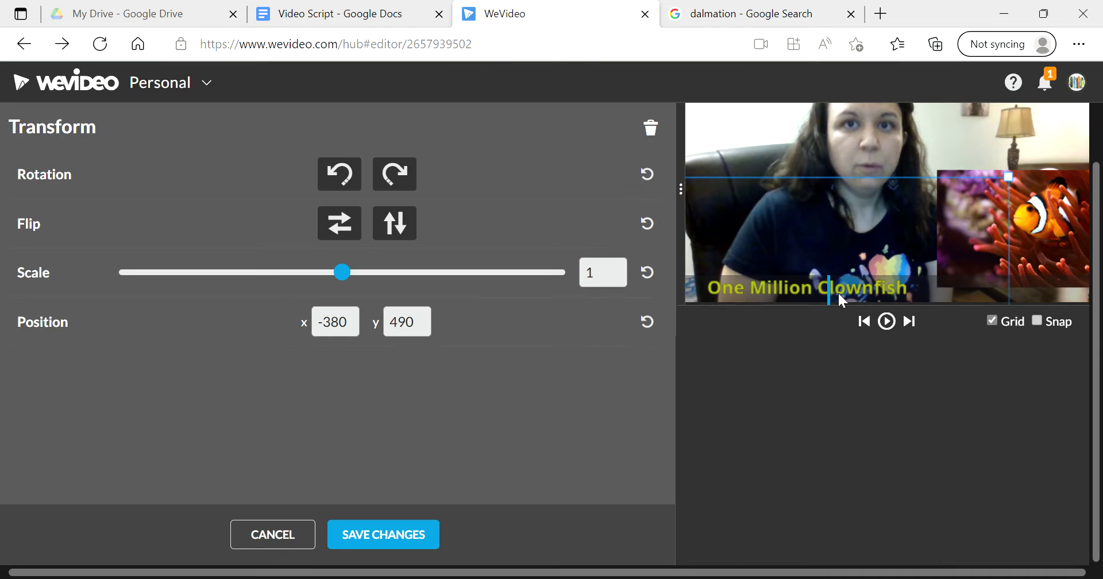
click(1004, 325)
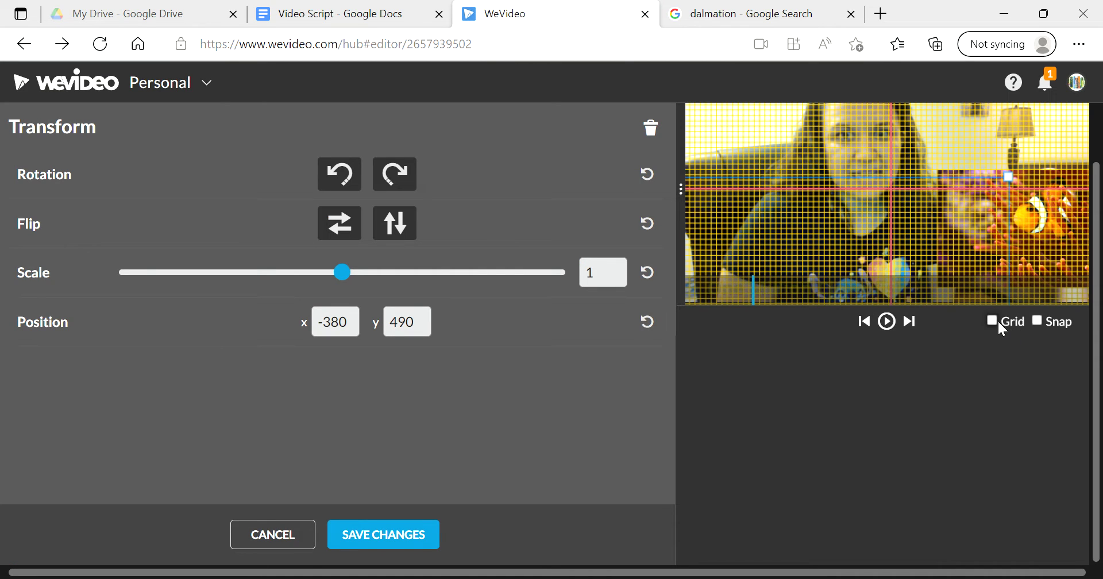
click(997, 319)
key(ctrl+a)
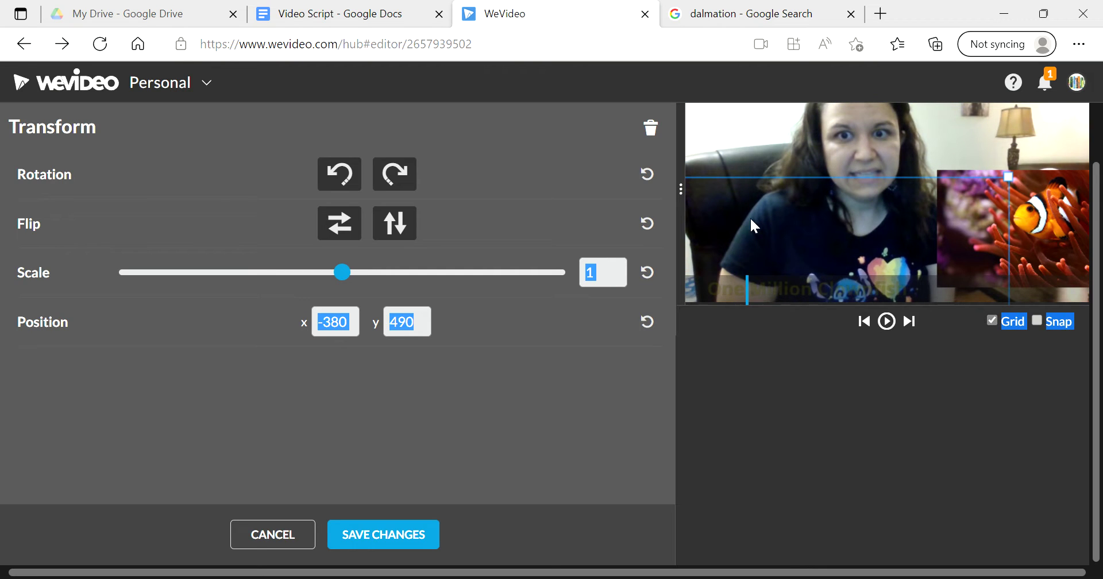
drag(750, 220, 753, 184)
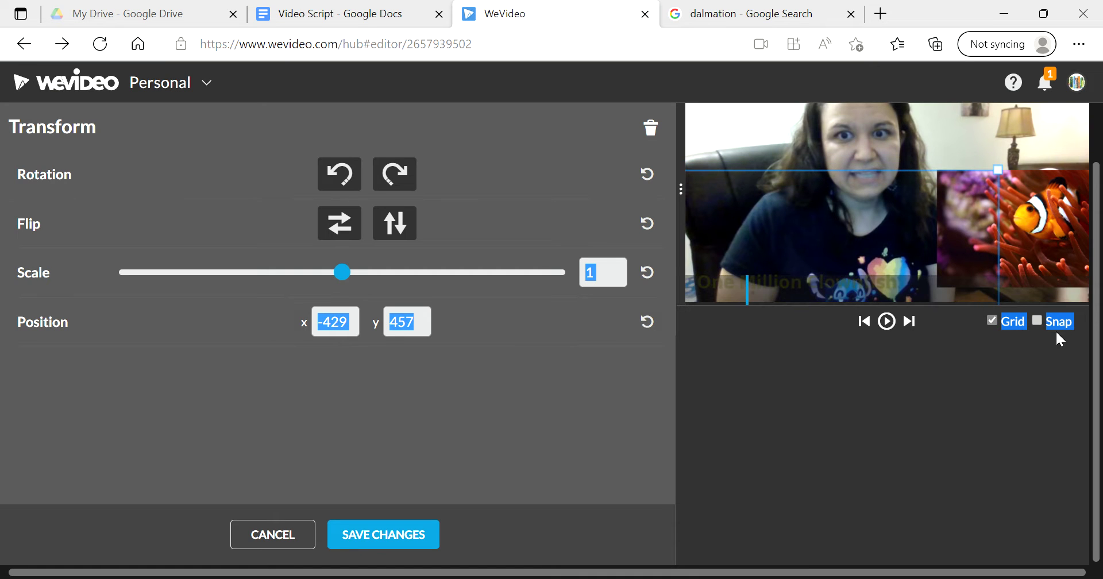
click(420, 542)
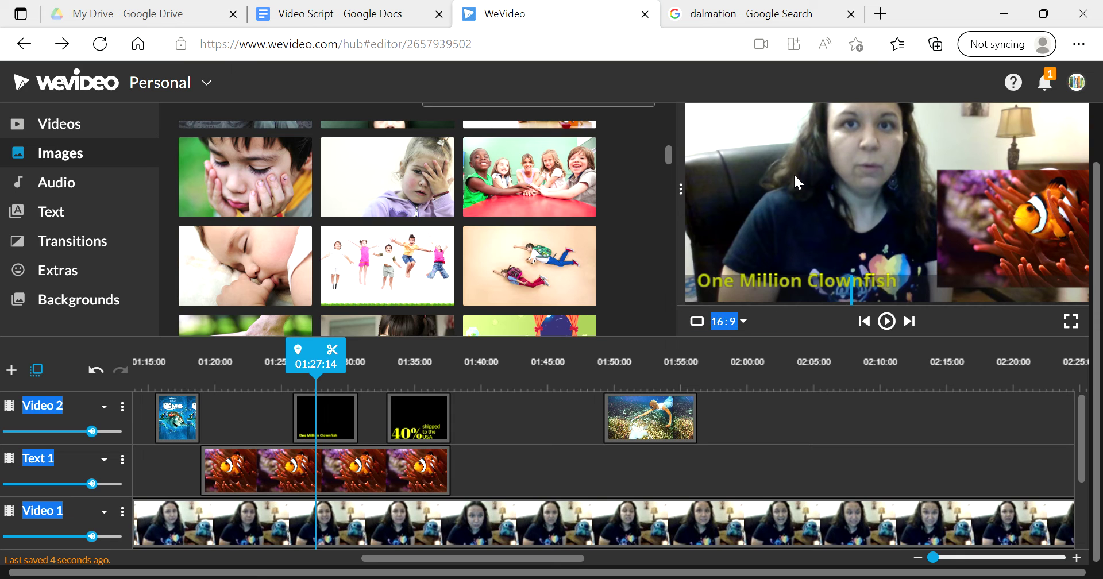
Step: Preview the "40% shipped to the USA" title at 01:35:05 and browse the text library, including its Captions category
click(425, 428)
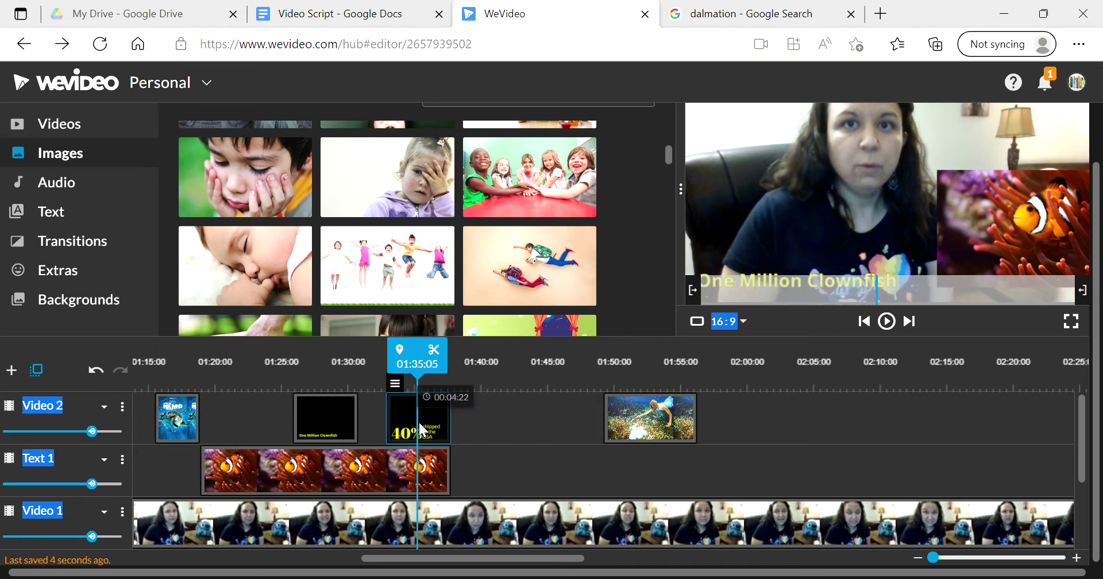
mouse_move(409, 379)
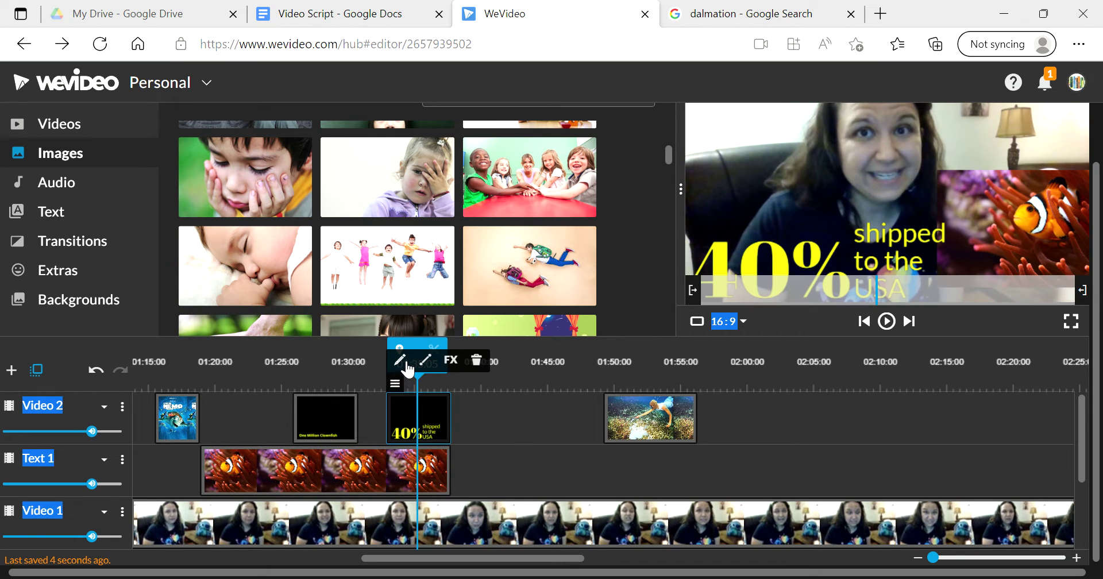
click(14, 214)
scroll(455, 262, down, 6)
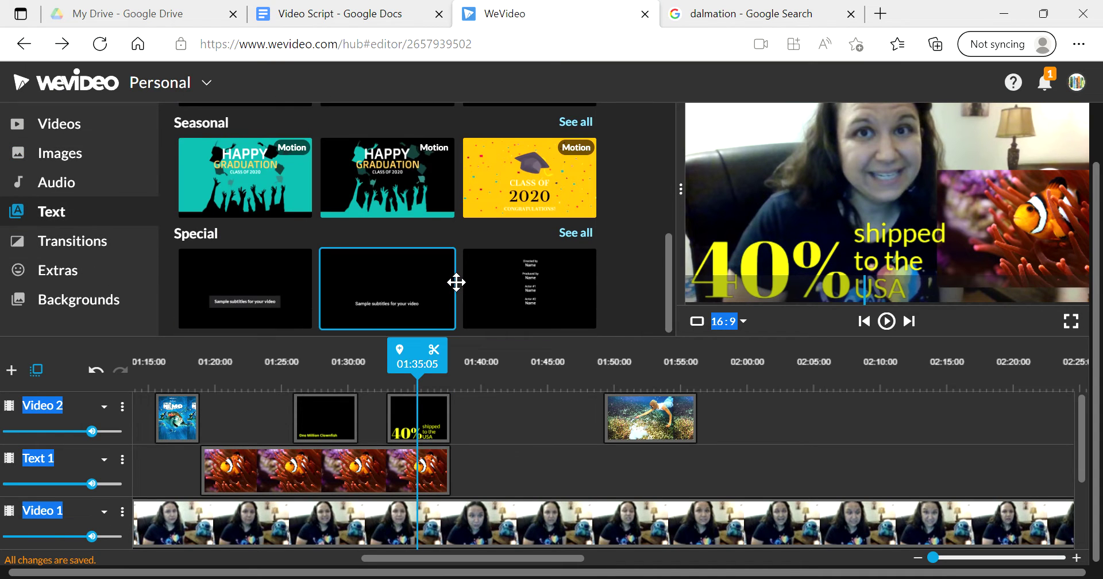
scroll(374, 247, up, 6)
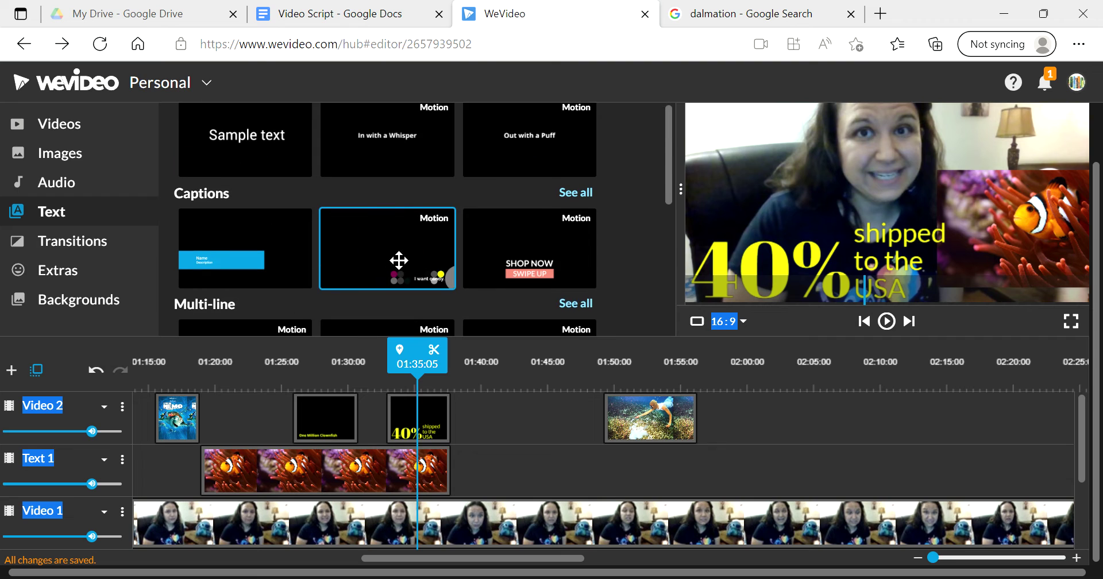
scroll(584, 222, down, 2)
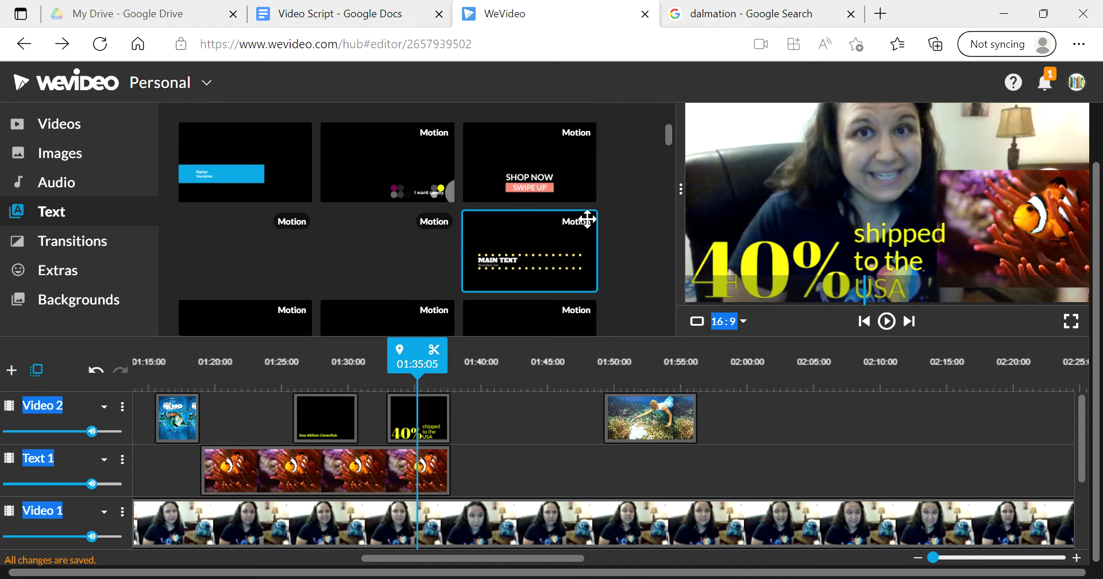
scroll(505, 258, down, 8)
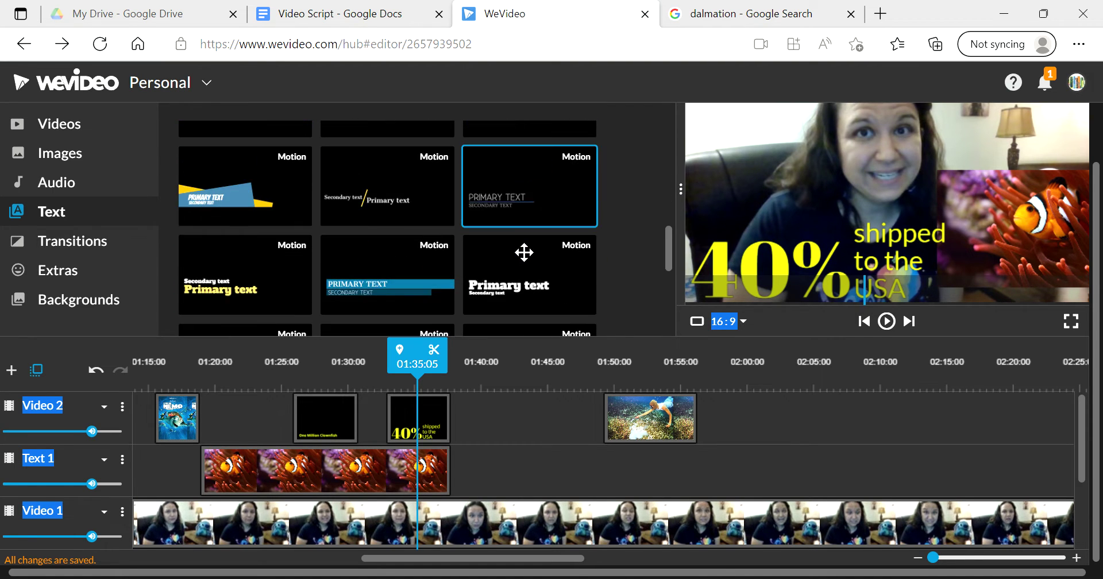
scroll(523, 253, up, 5)
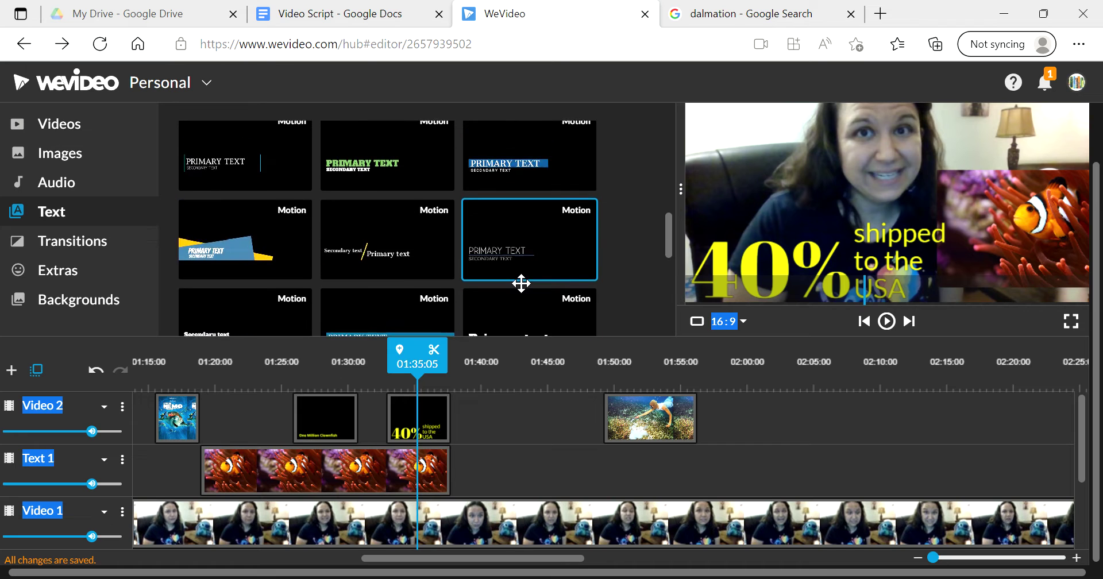
scroll(488, 276, up, 3)
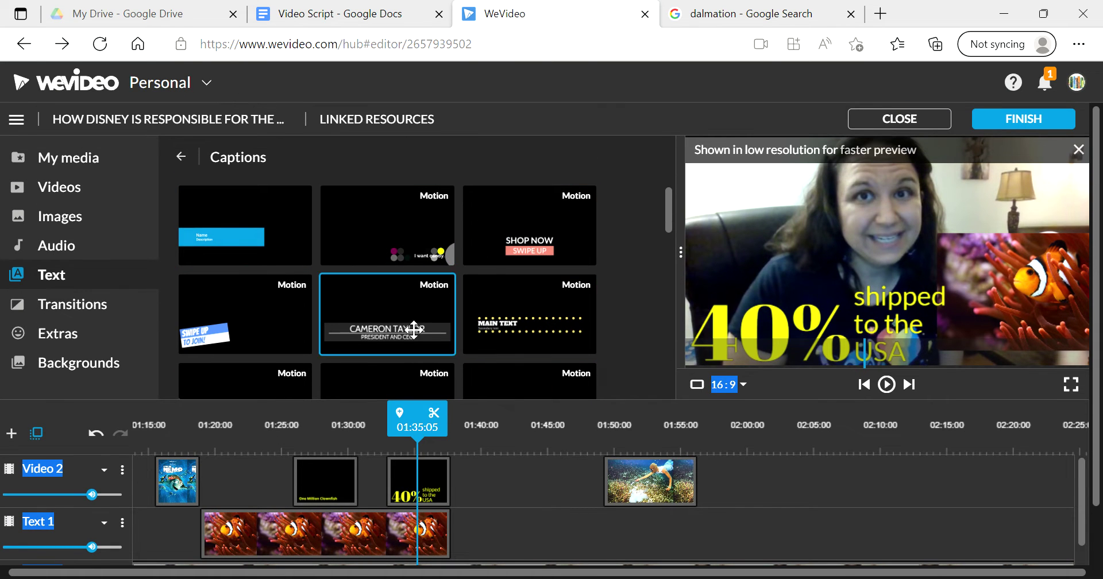
Step: Review the "40% shipped to the USA" title's Transform settings and leave the clip editor without saving
click(401, 474)
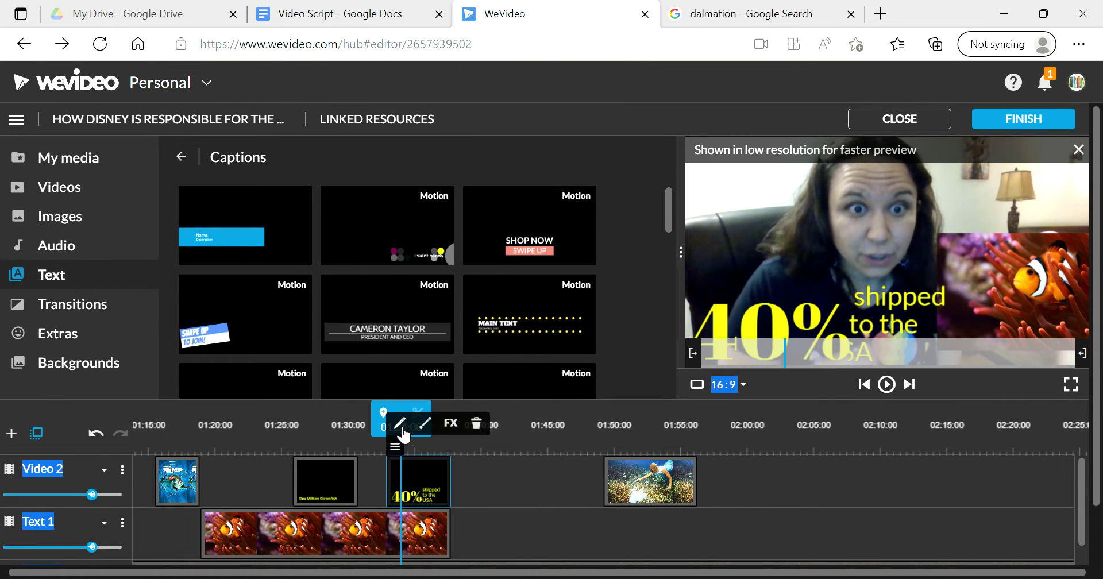
click(402, 425)
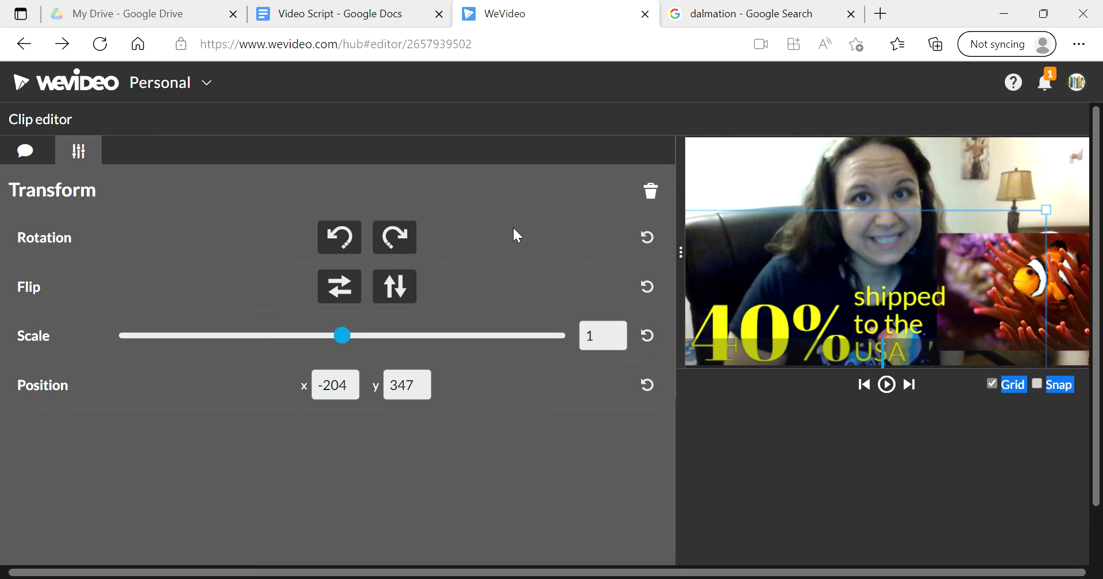
scroll(484, 287, down, 2)
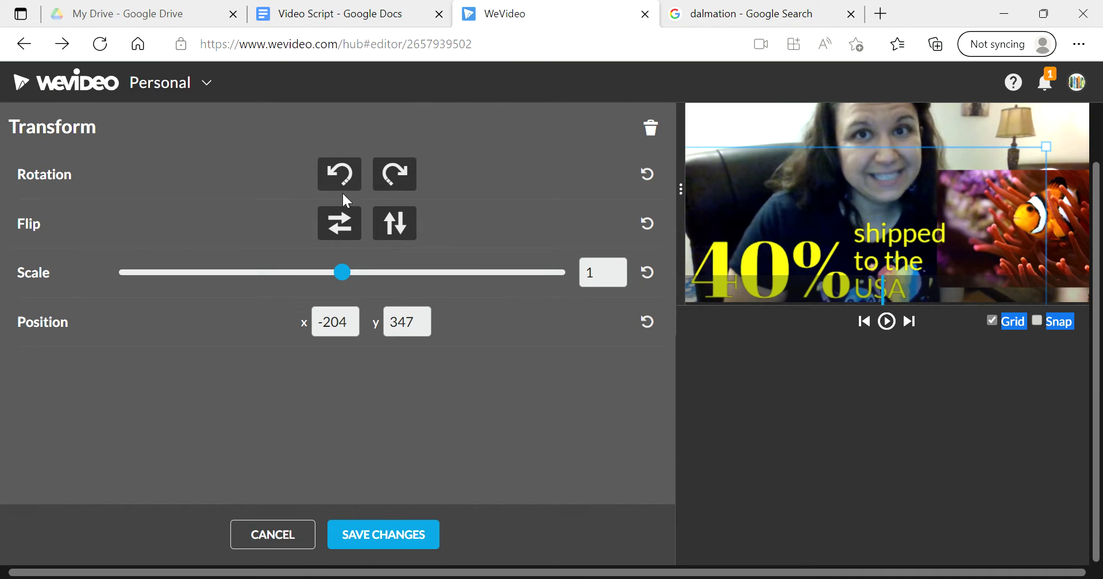
click(302, 545)
Step: Browse the Captions text templates to compare the available motion and static styles
scroll(214, 211, down, 5)
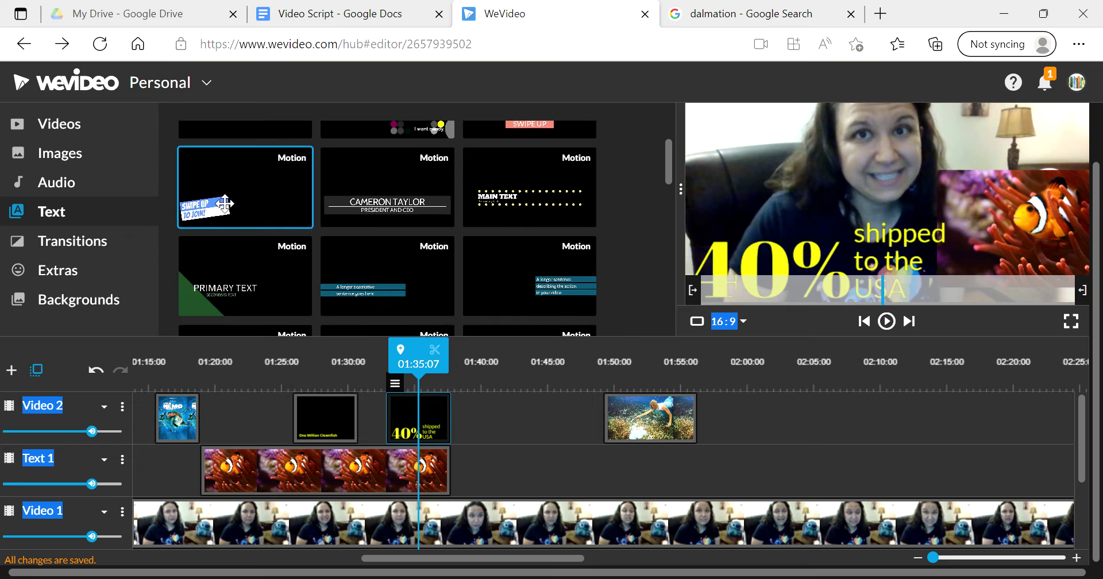
scroll(364, 236, up, 3)
scroll(378, 234, down, 5)
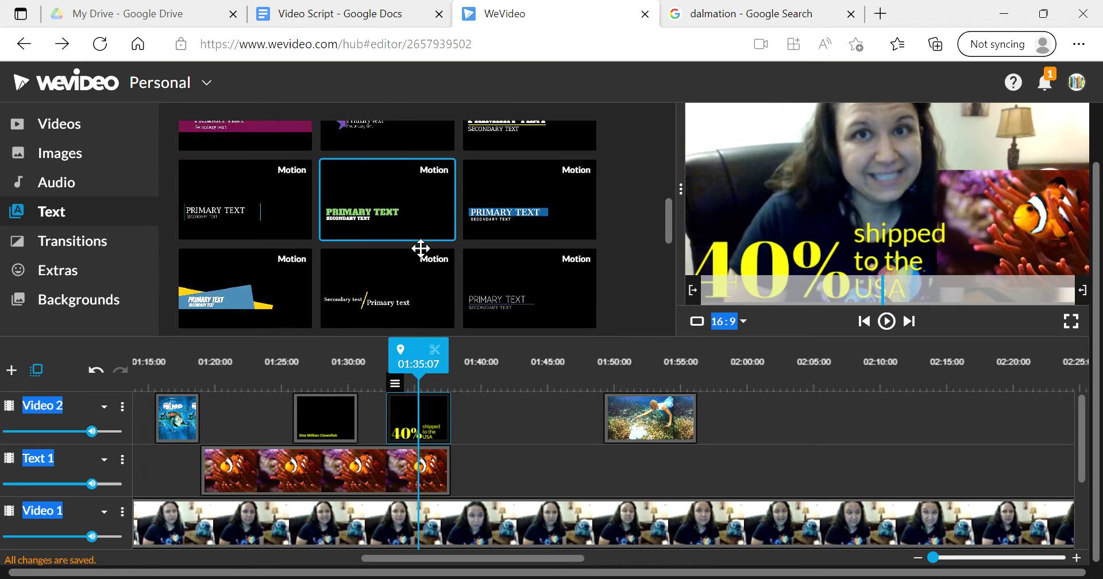
scroll(437, 253, up, 5)
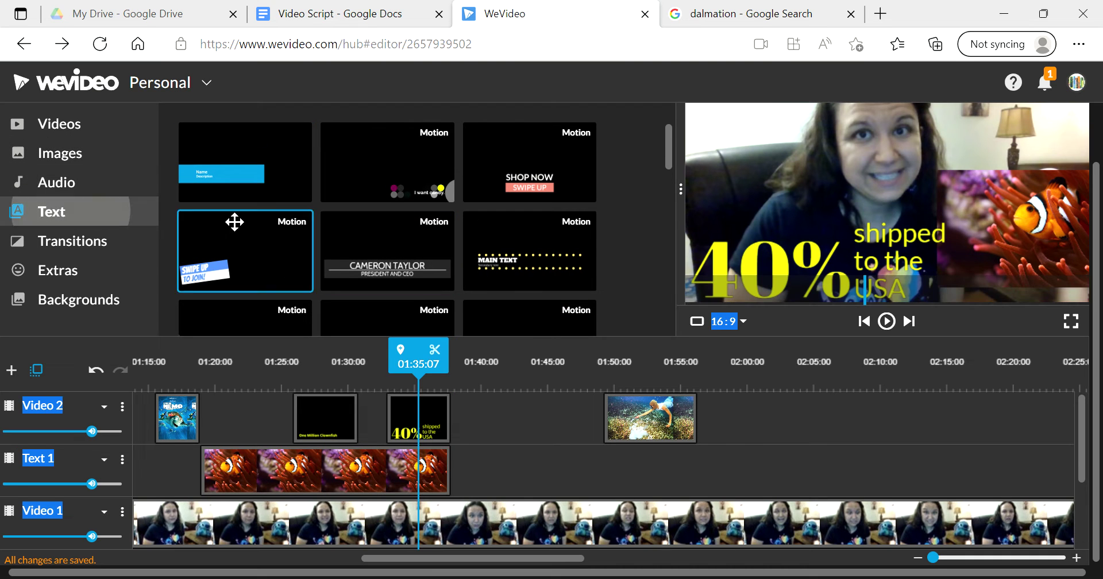
scroll(485, 249, down, 2)
scroll(431, 212, up, 2)
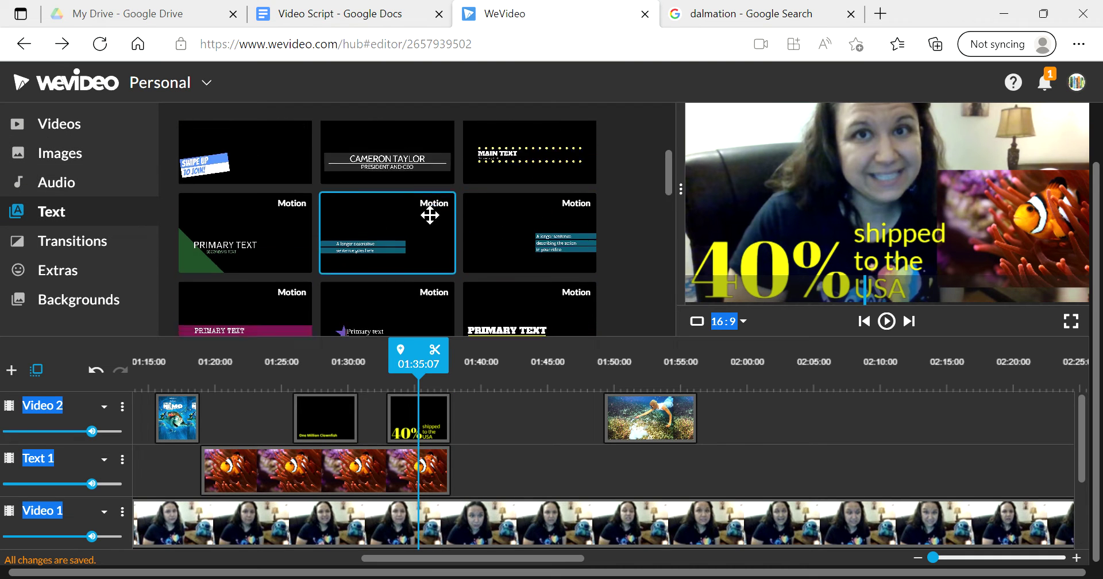
scroll(132, 155, up, 2)
Step: Return to the main text library and examine its Captions, Multi-line, Seasonal and Special categories
click(84, 217)
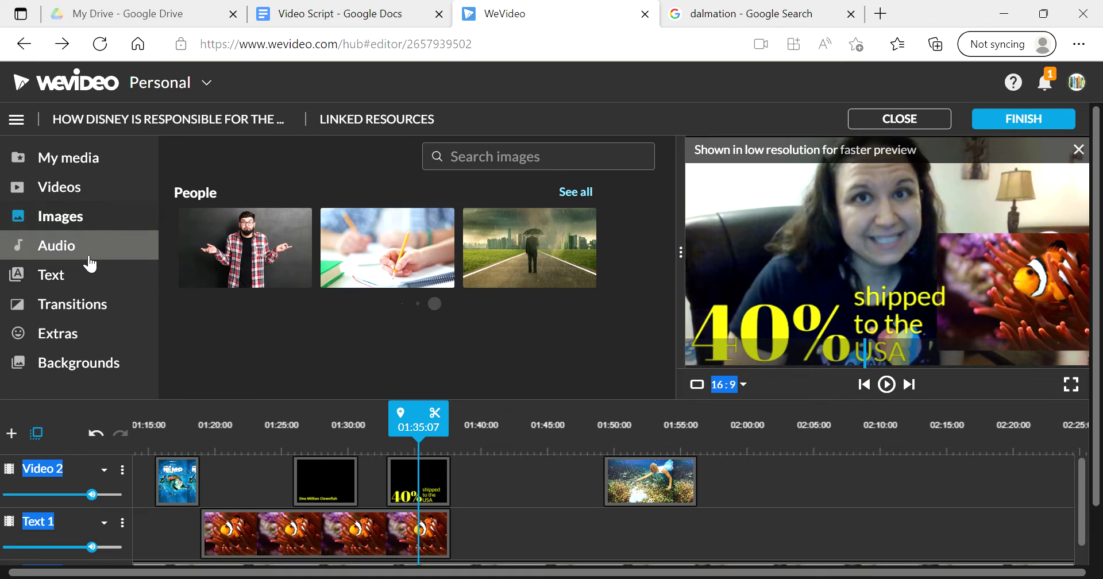
click(88, 274)
scroll(375, 261, down, 2)
scroll(483, 209, up, 1)
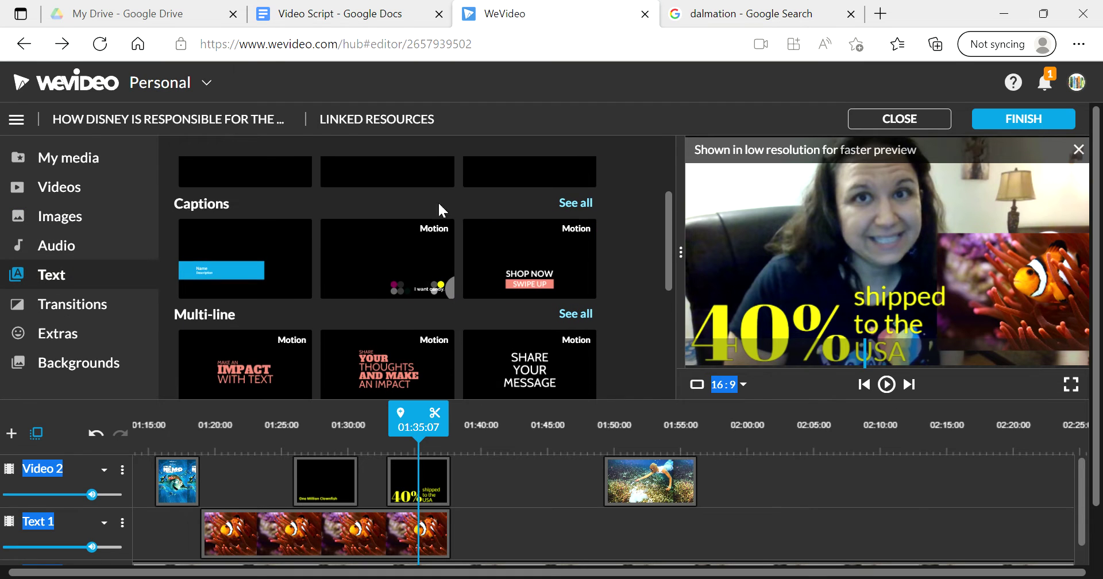
scroll(562, 261, down, 1)
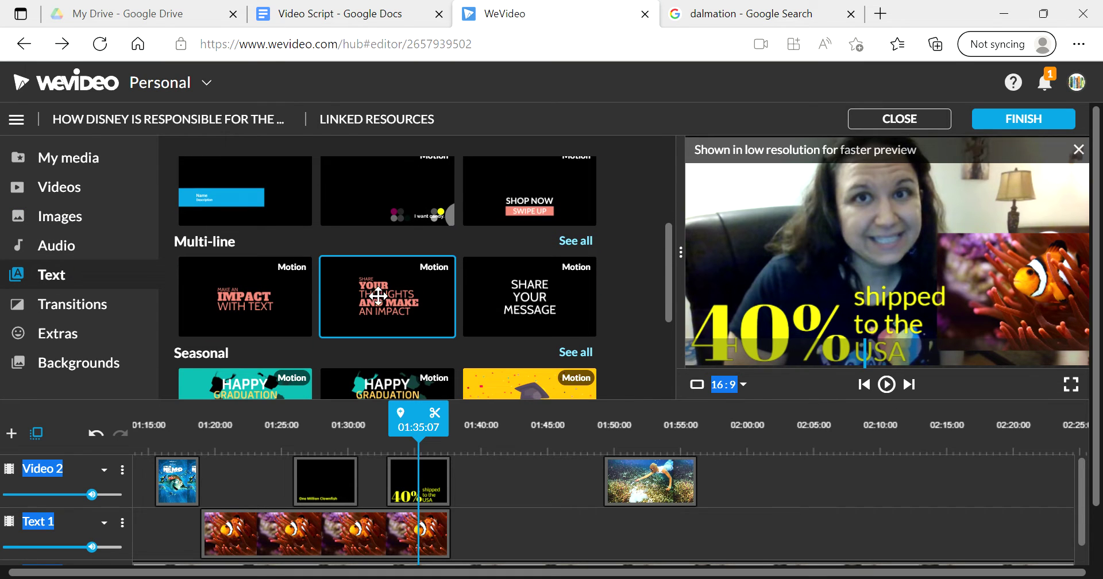
scroll(406, 283, down, 2)
scroll(608, 253, down, 3)
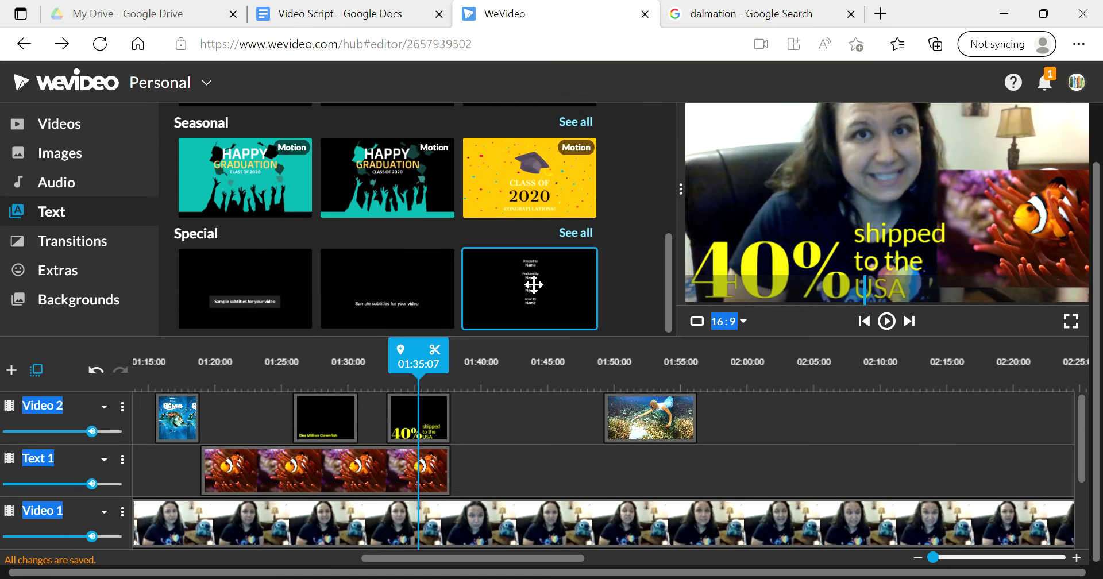
scroll(518, 236, up, 2)
scroll(515, 226, up, 3)
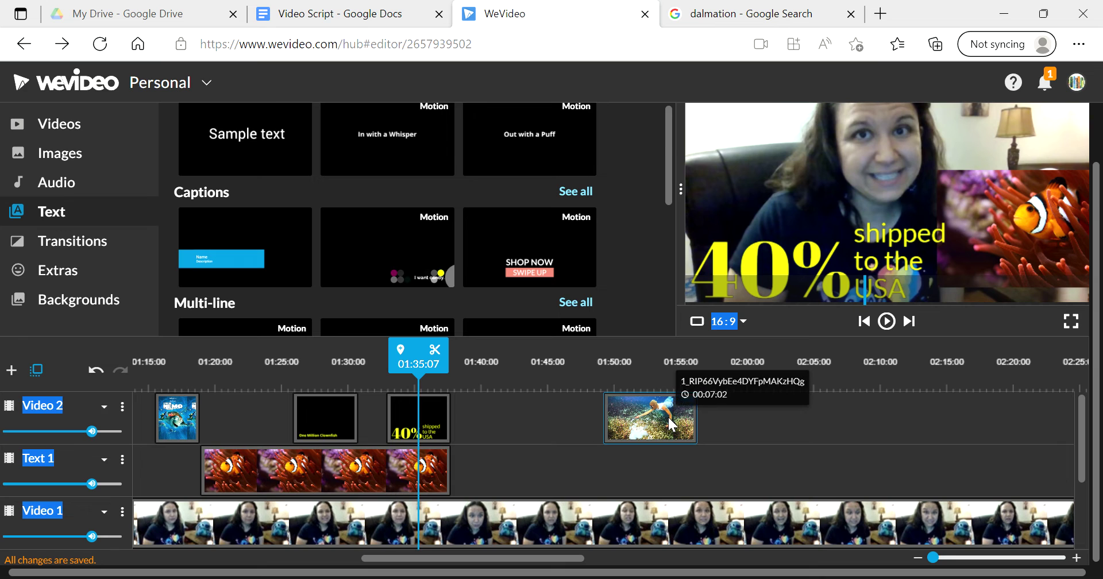
scroll(718, 448, down, 1)
scroll(600, 457, up, 1)
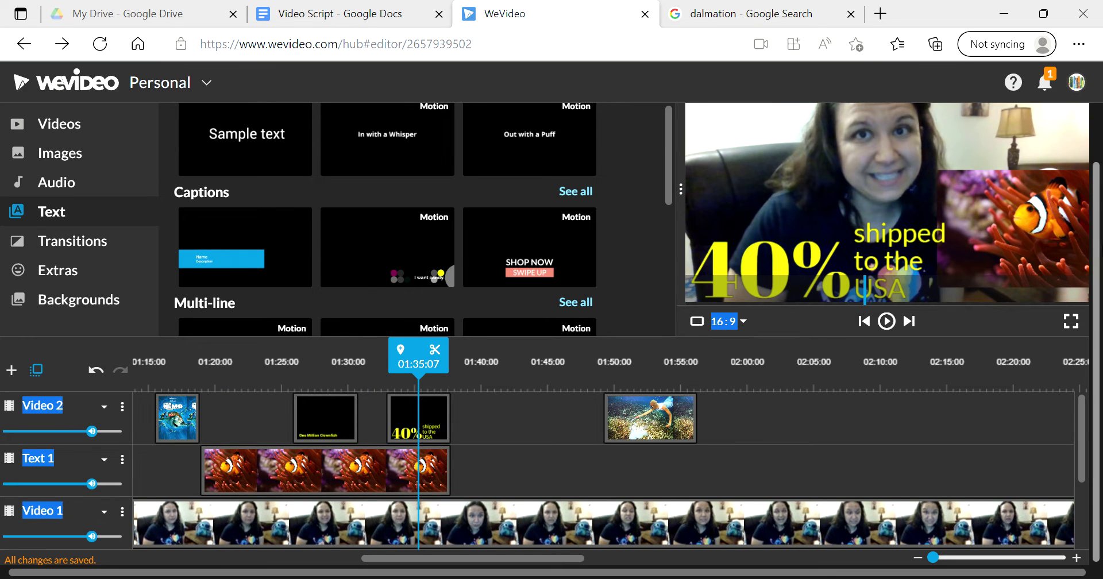
Step: Move the playhead to 01:49:14 and open the coral reef diver clip on Video 2 in the clip editor's Transform settings
click(615, 428)
mouse_move(606, 363)
mouse_down()
mouse_move(590, 363)
mouse_move(608, 363)
mouse_up()
scroll(796, 229, up, 1)
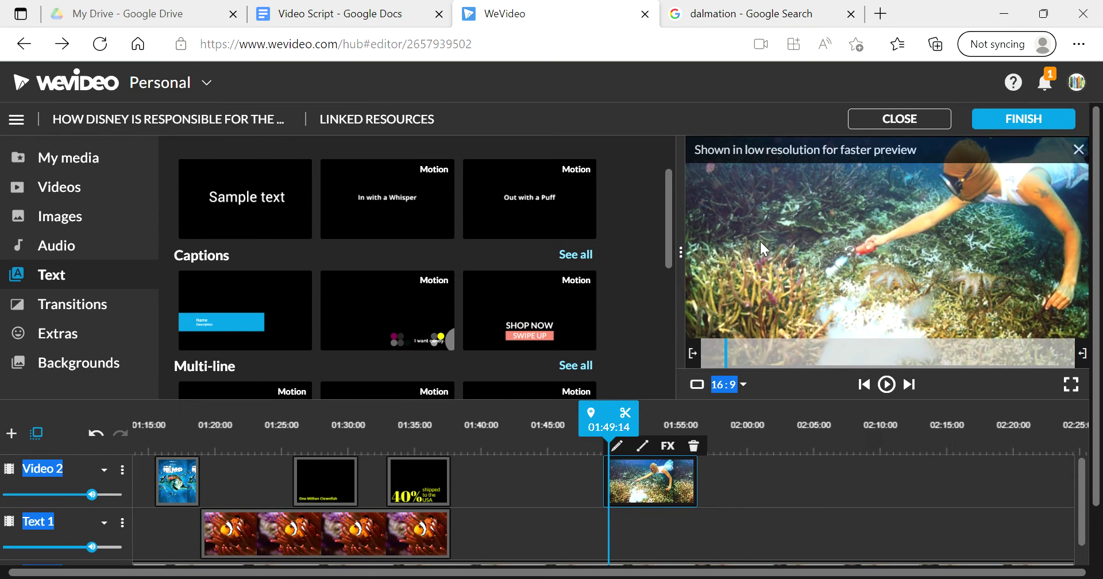
click(618, 447)
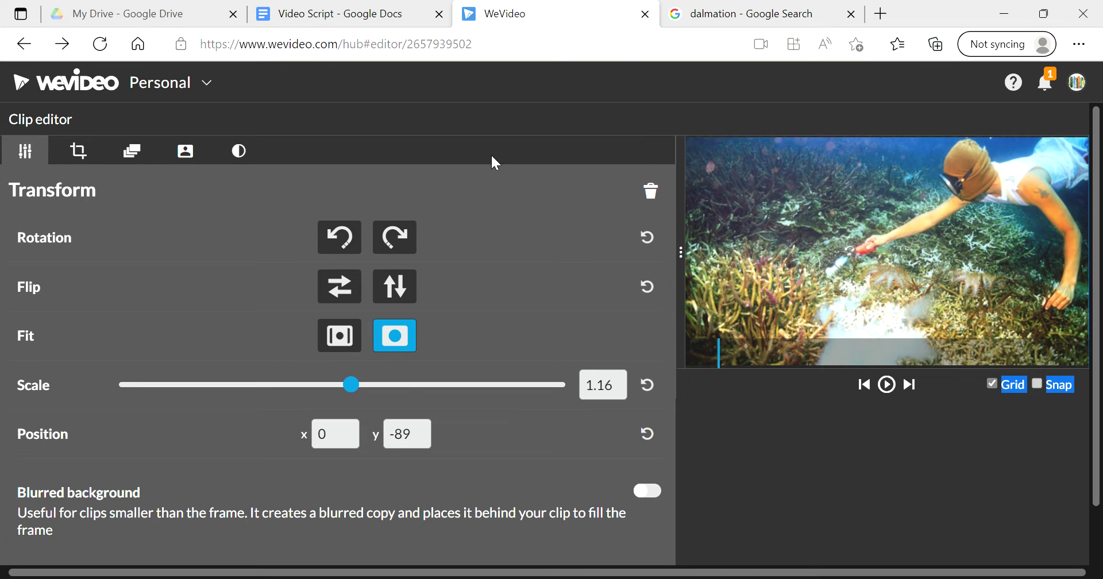
click(881, 463)
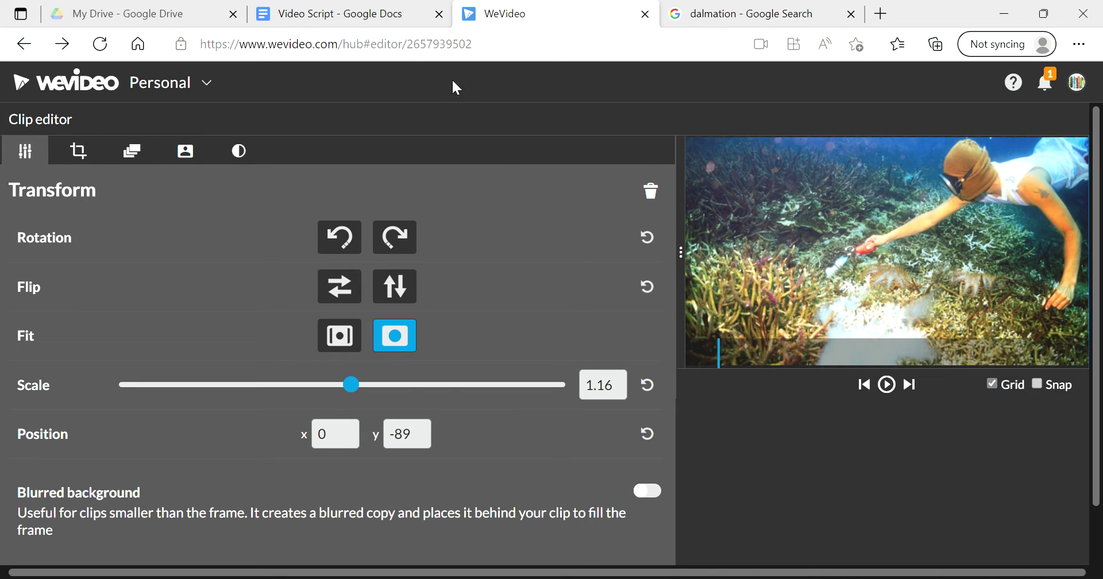
Step: Check the Video Script document, return to the coral reef diver clip's Transform settings, and leave the clip editor without saving
click(372, 15)
click(594, 25)
scroll(583, 333, down, 1)
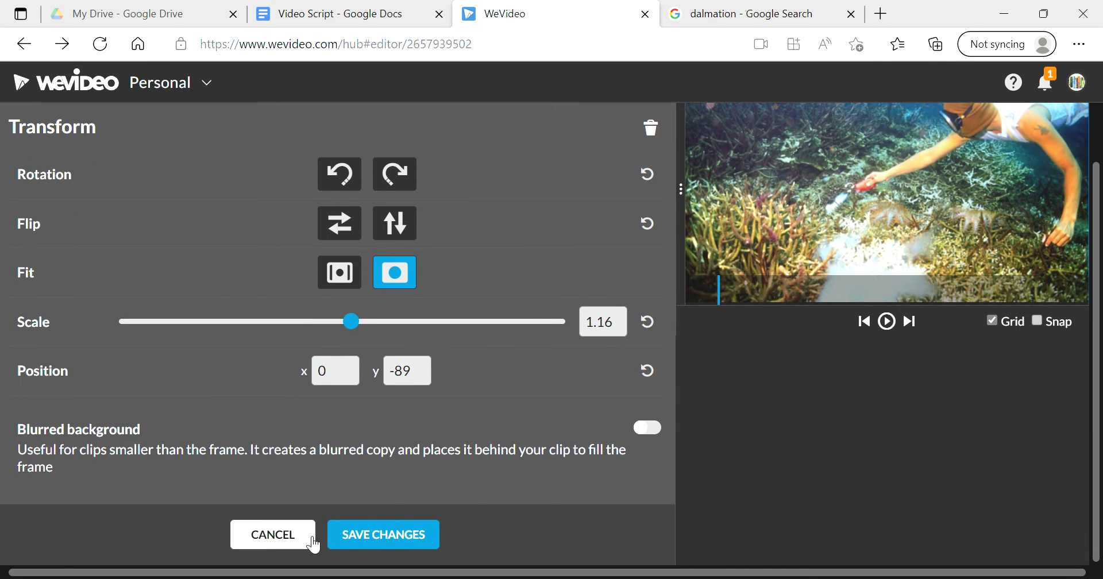
click(315, 539)
Step: Review the tracks near 03:29:08, then move the playhead back to 01:01:00 at the start of the Audio 1 clip
mouse_move(571, 346)
mouse_down()
mouse_move(741, 359)
mouse_move(1091, 364)
mouse_move(731, 353)
mouse_move(1096, 357)
mouse_move(622, 356)
mouse_move(918, 355)
mouse_up()
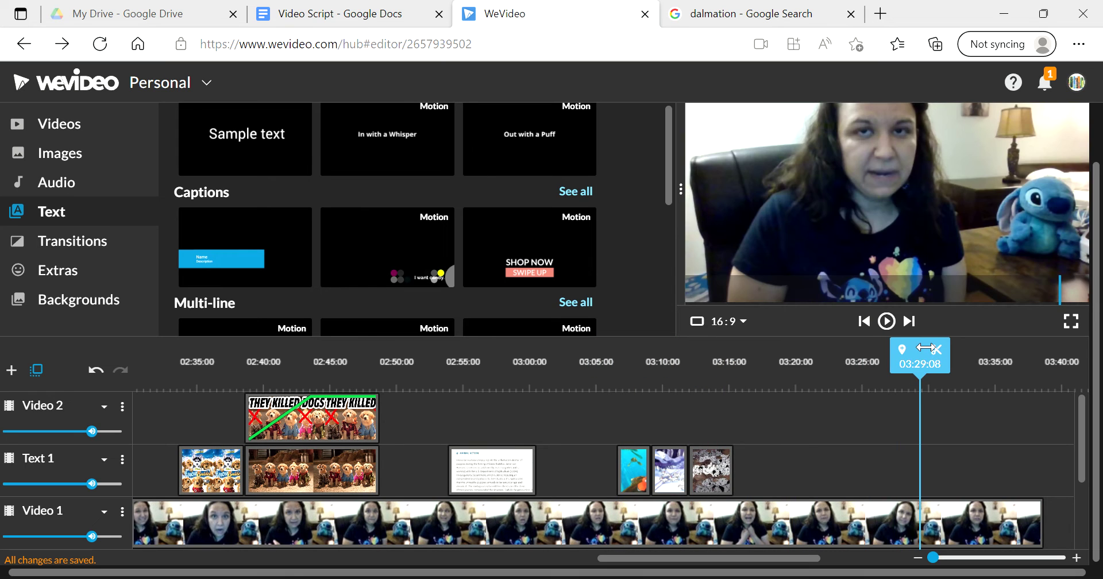
scroll(634, 418, down, 1)
scroll(634, 423, up, 1)
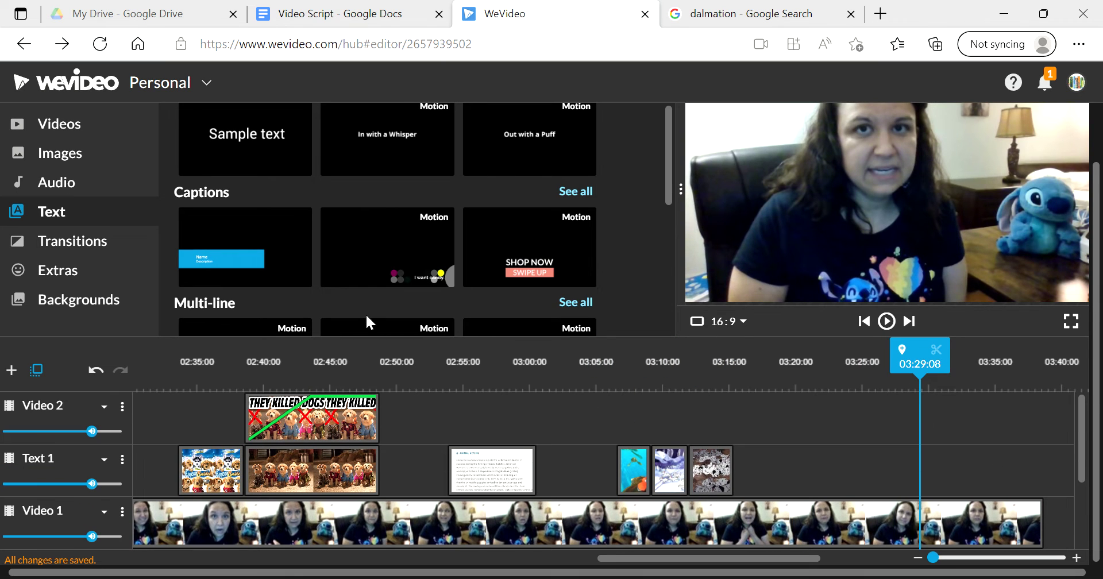
scroll(232, 453, down, 5)
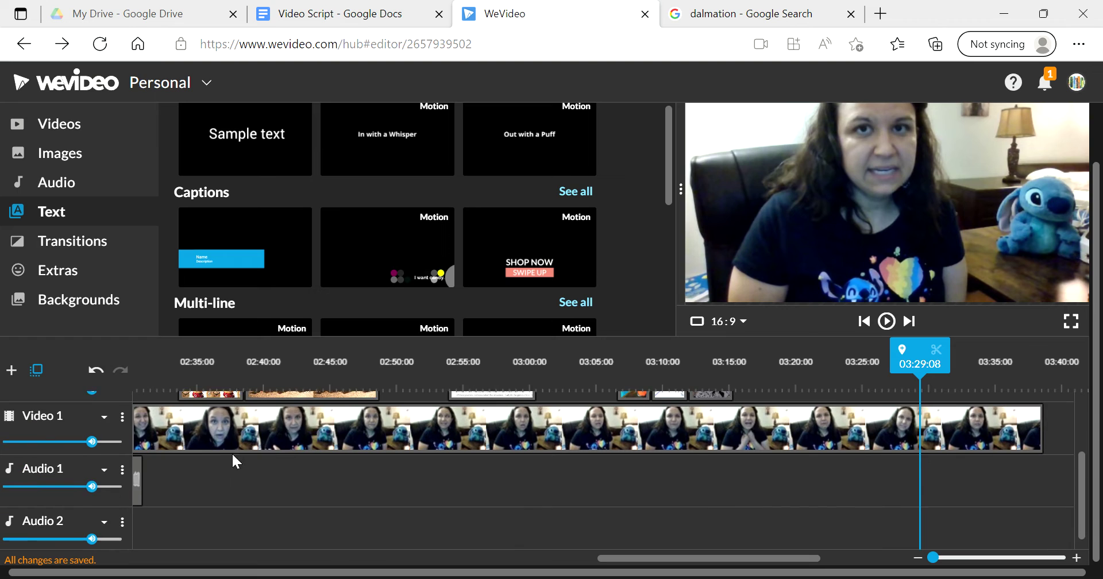
scroll(233, 459, down, 1)
drag(919, 353, 573, 330)
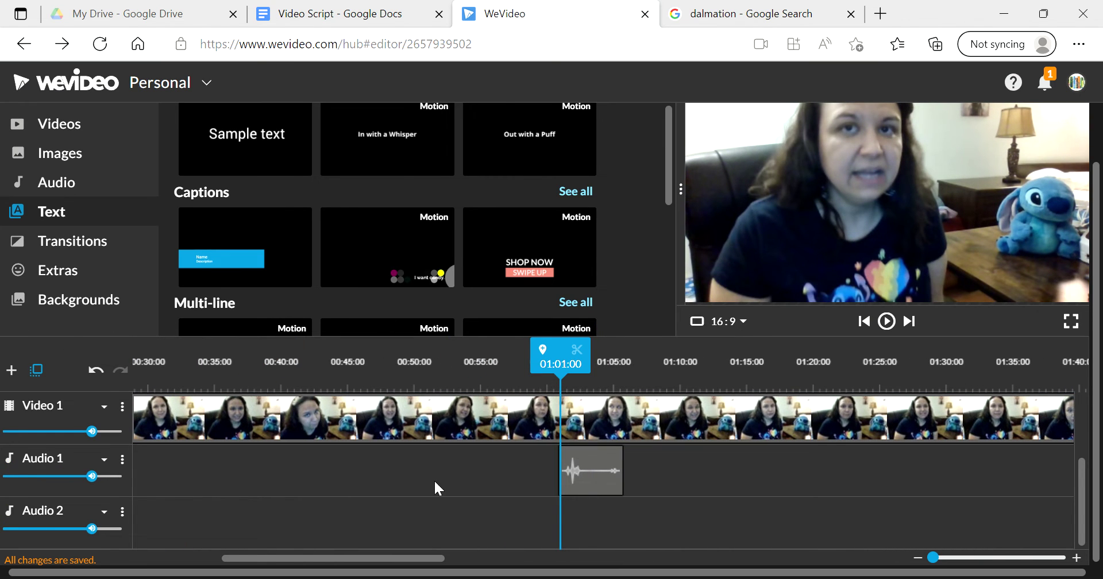
Step: Open the stock audio library and search it for "cash register"
scroll(434, 479, up, 2)
click(66, 182)
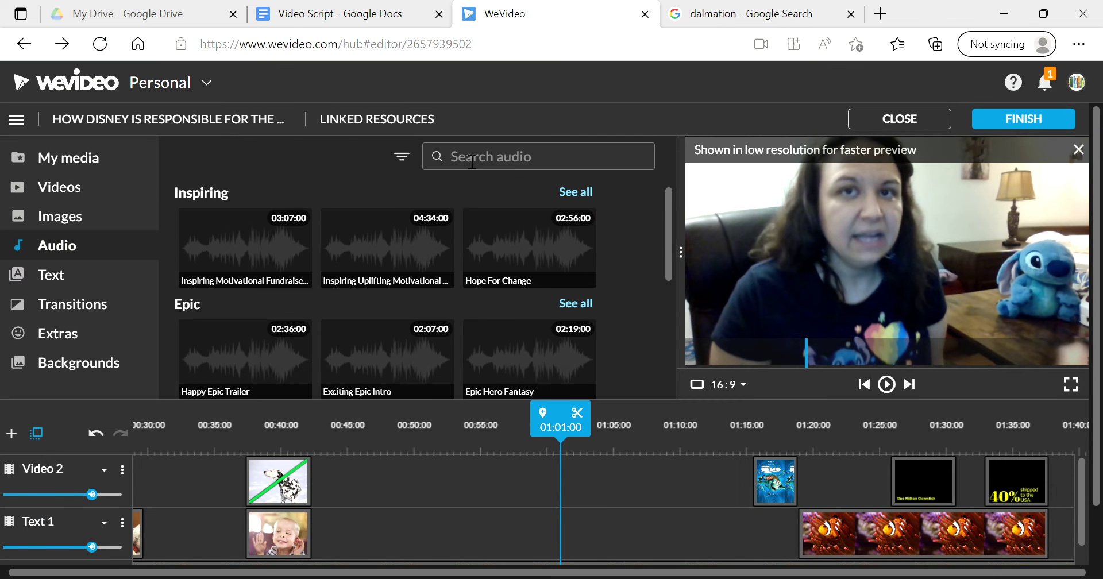
click(465, 161)
text(cash register)
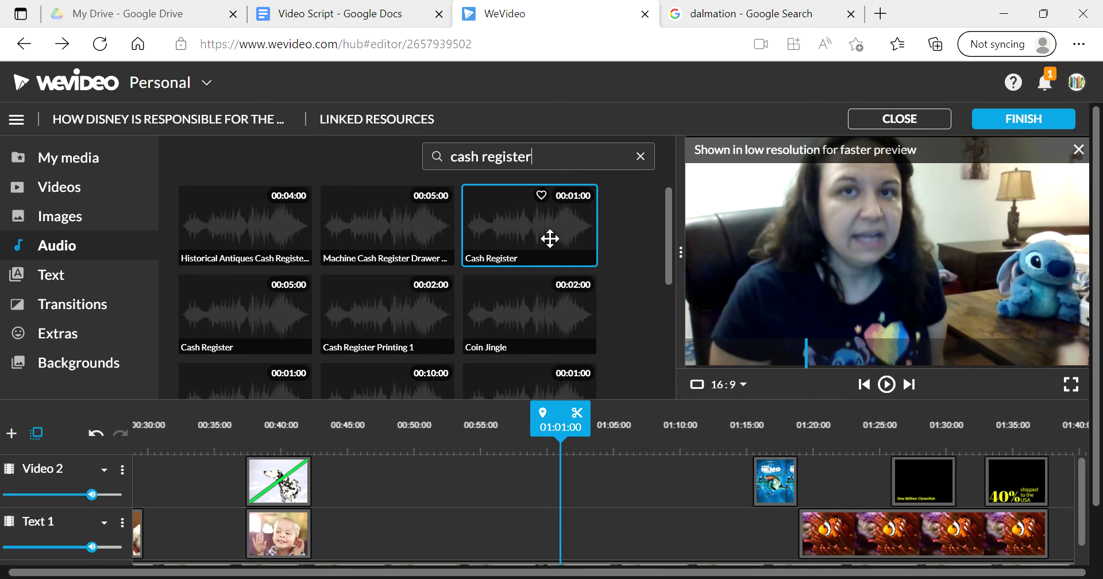
Step: Preview the one-second Cash Register and five-second Machine Cash Register Drawer sounds, and compare the other results with the Audio 1 clip
click(549, 239)
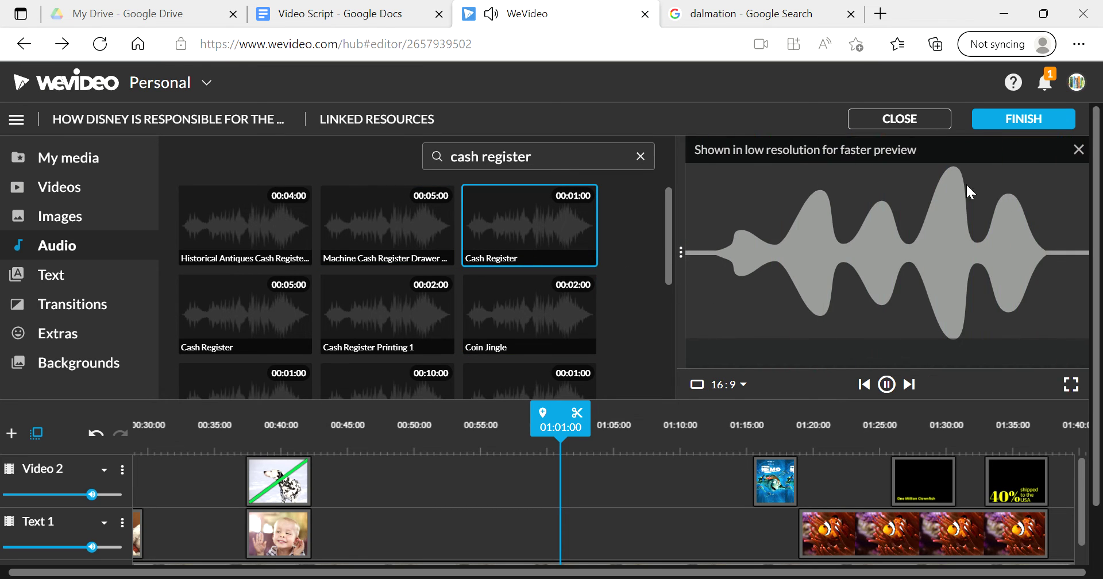
click(409, 245)
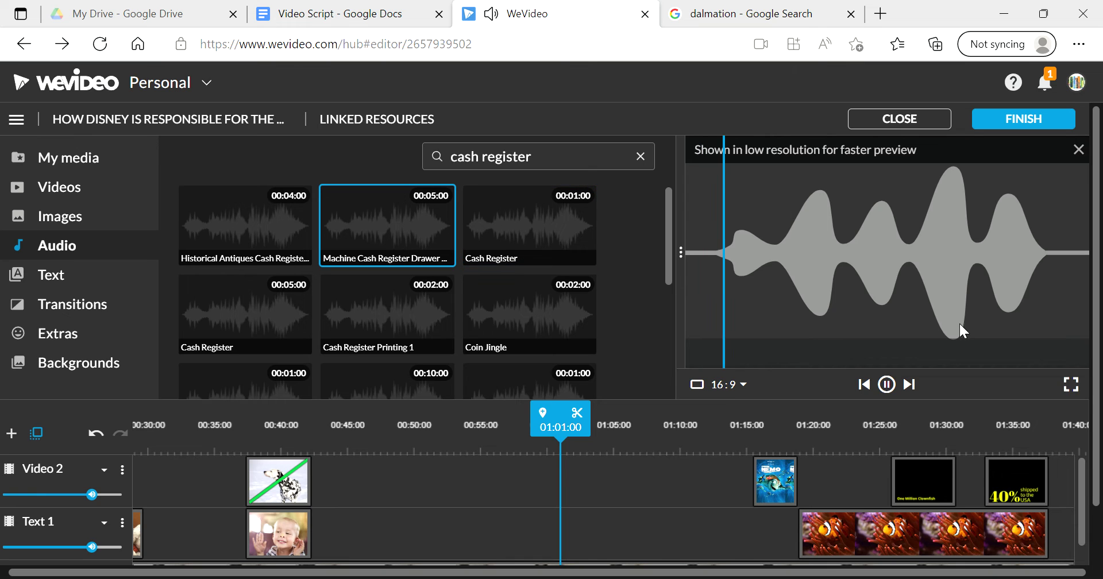
scroll(402, 224, down, 2)
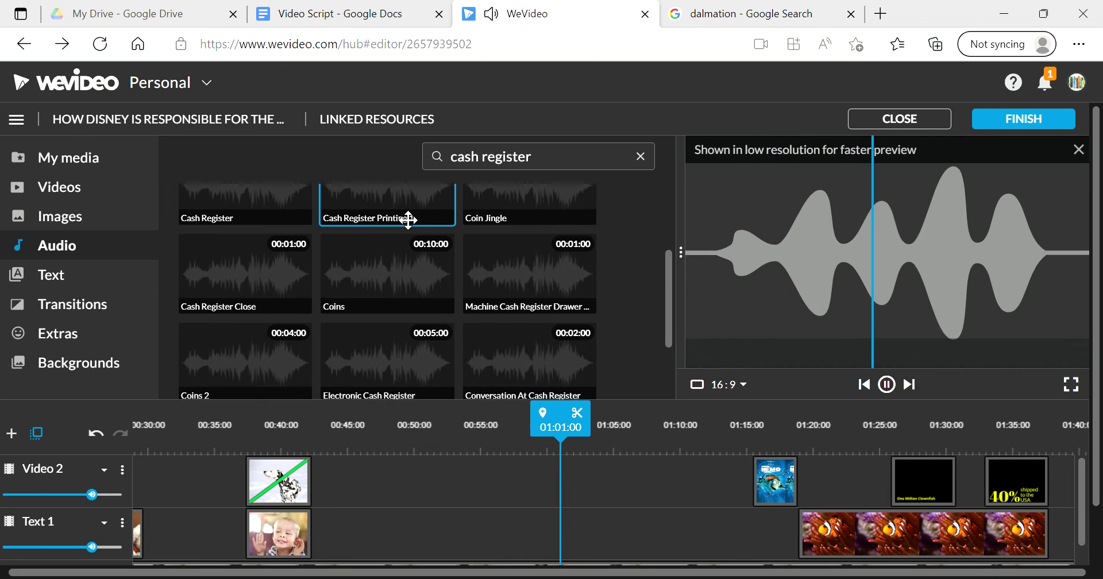
scroll(389, 181, up, 1)
scroll(423, 256, down, 2)
scroll(502, 481, down, 2)
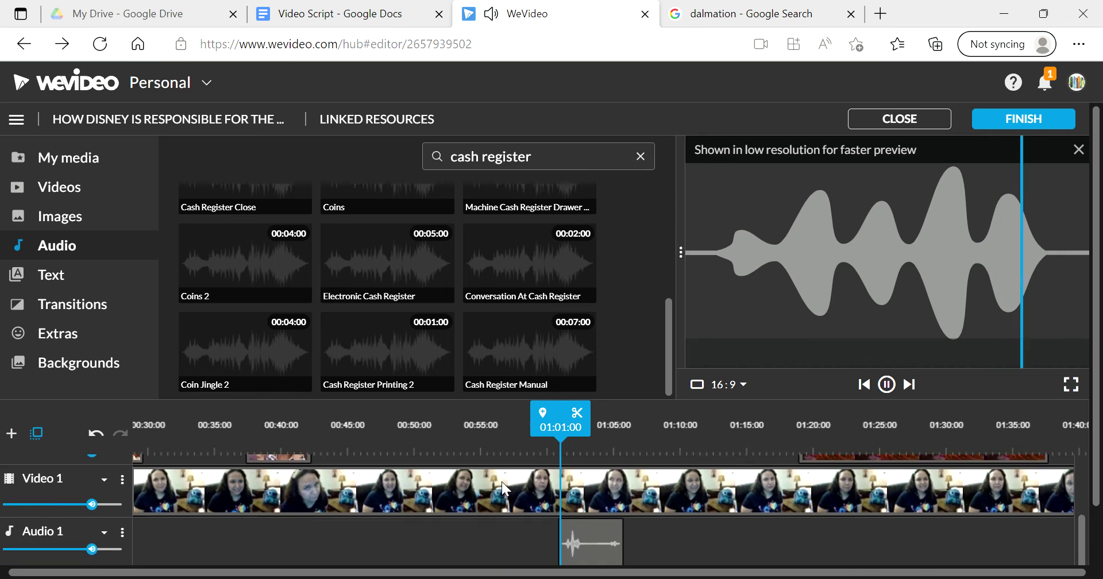
scroll(322, 530, down, 2)
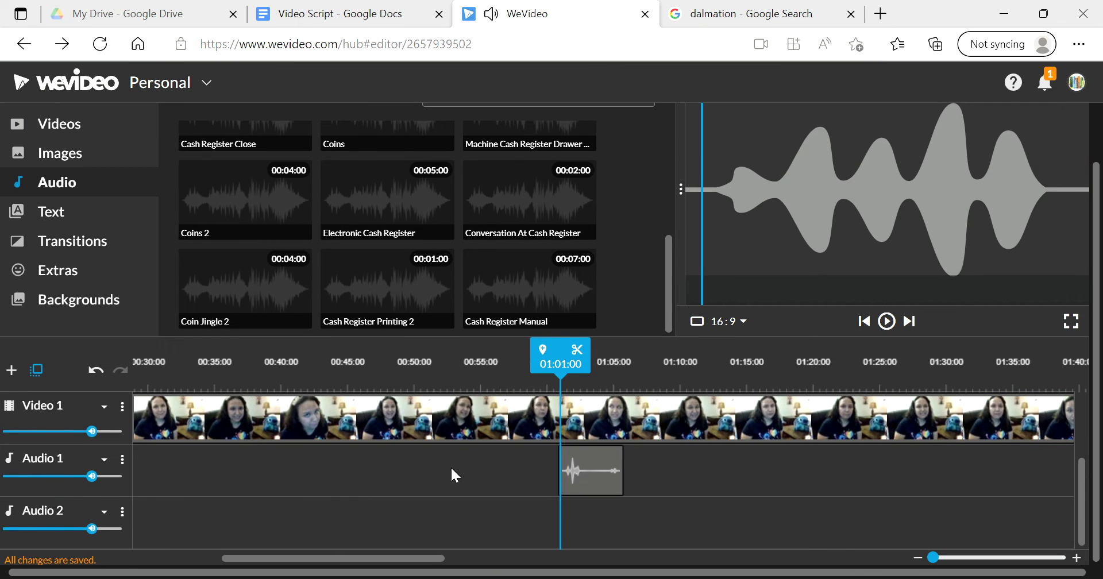
scroll(472, 429, up, 2)
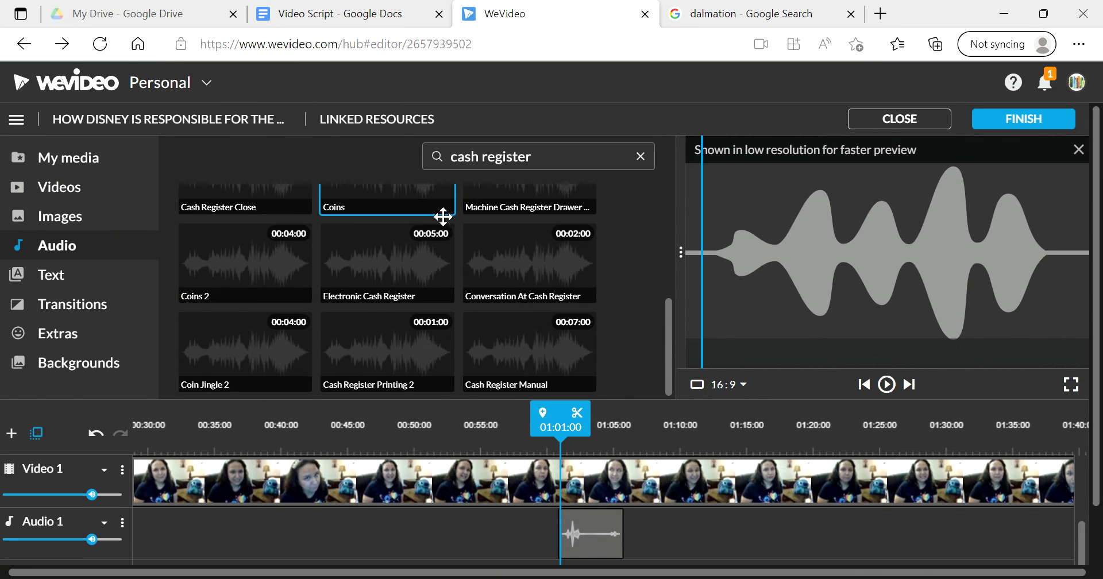
scroll(451, 224, up, 2)
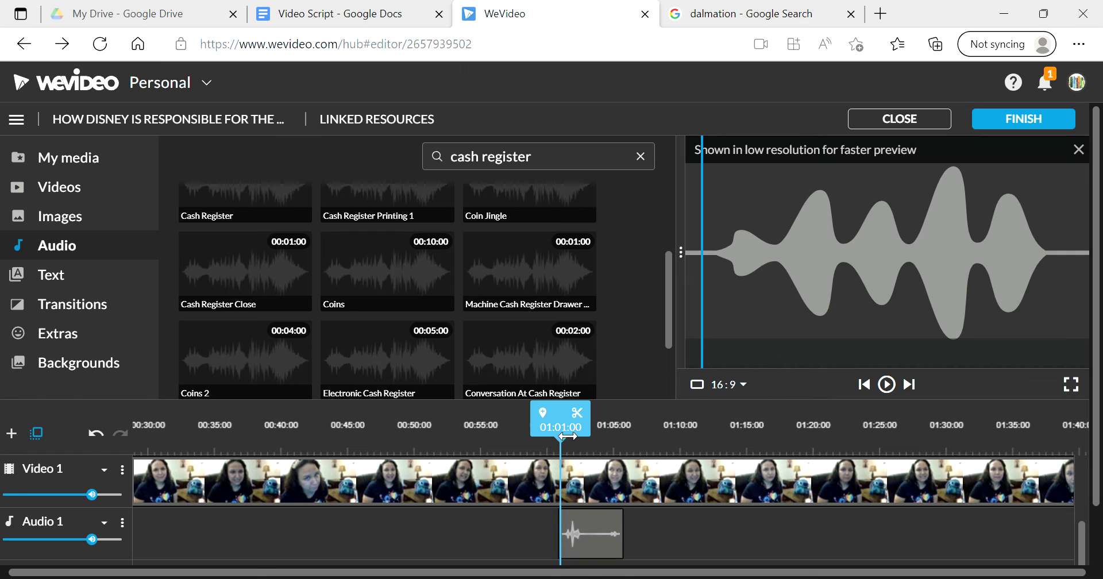
Step: Move the playhead to 03:32:24 near the end of Video 1 and open the finished project's export settings
drag(568, 437, 624, 473)
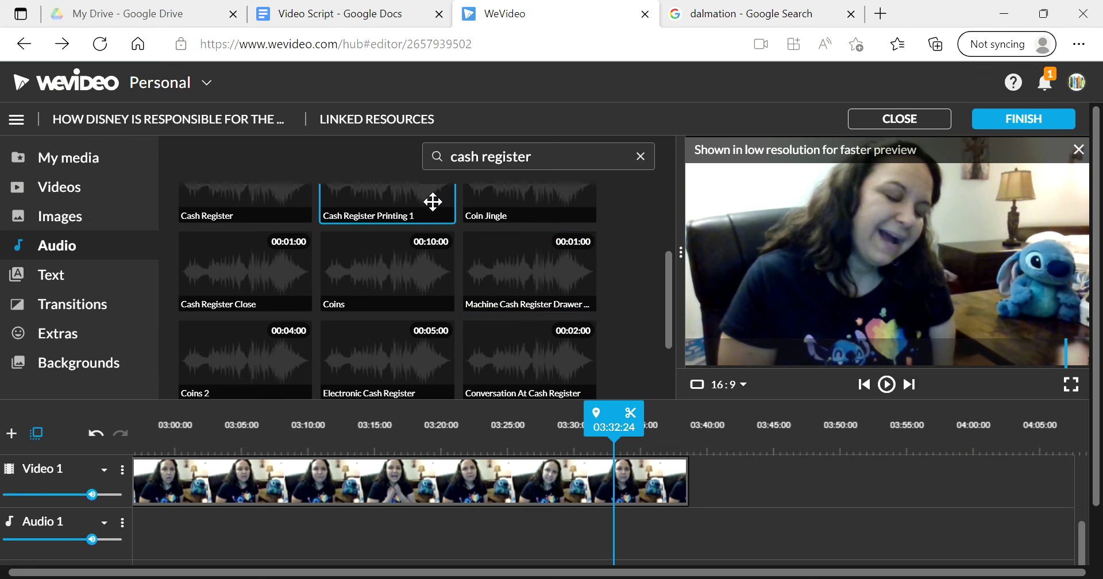
click(1028, 119)
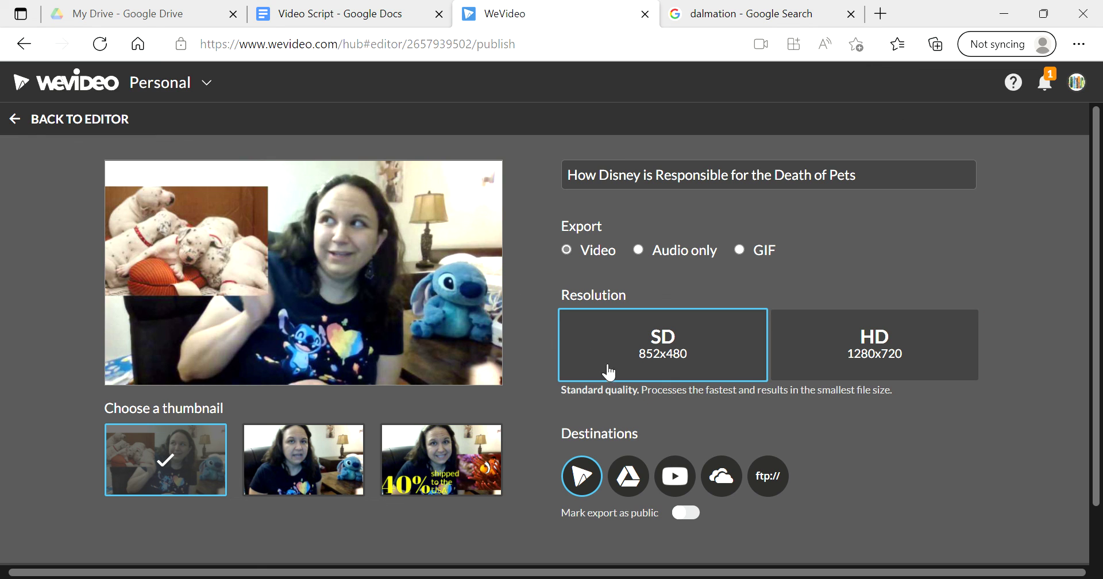
Step: Set the export resolution to HD 1280x720 and try to add YouTube as a destination
click(868, 361)
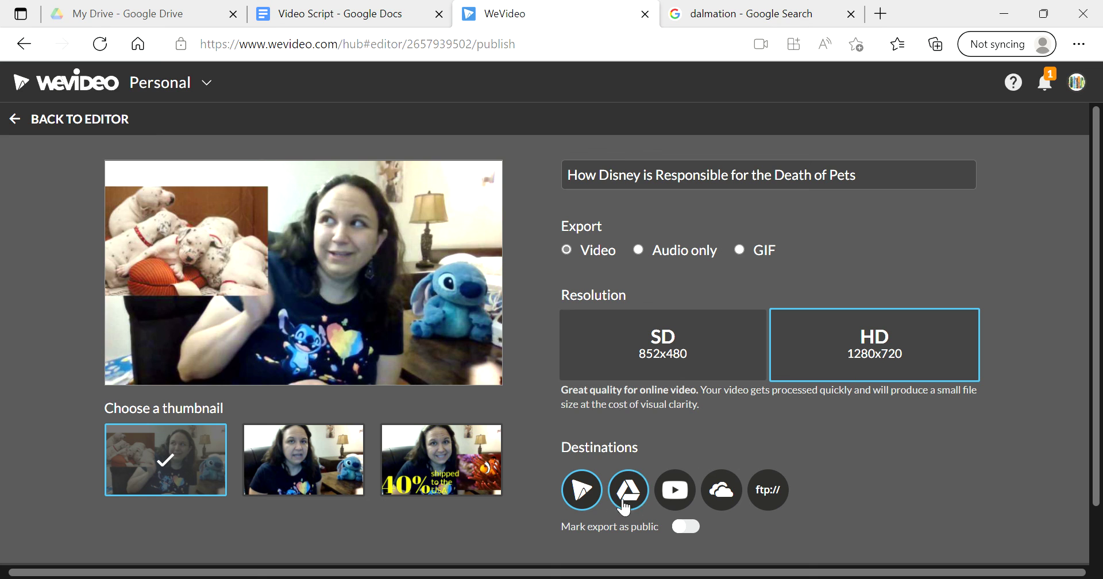
click(686, 499)
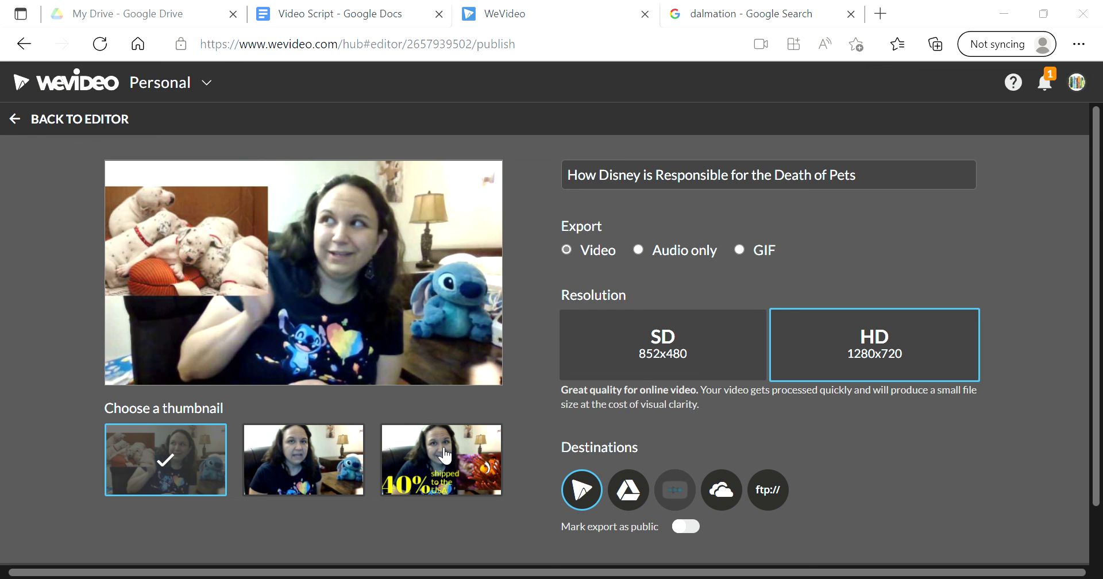
click(599, 20)
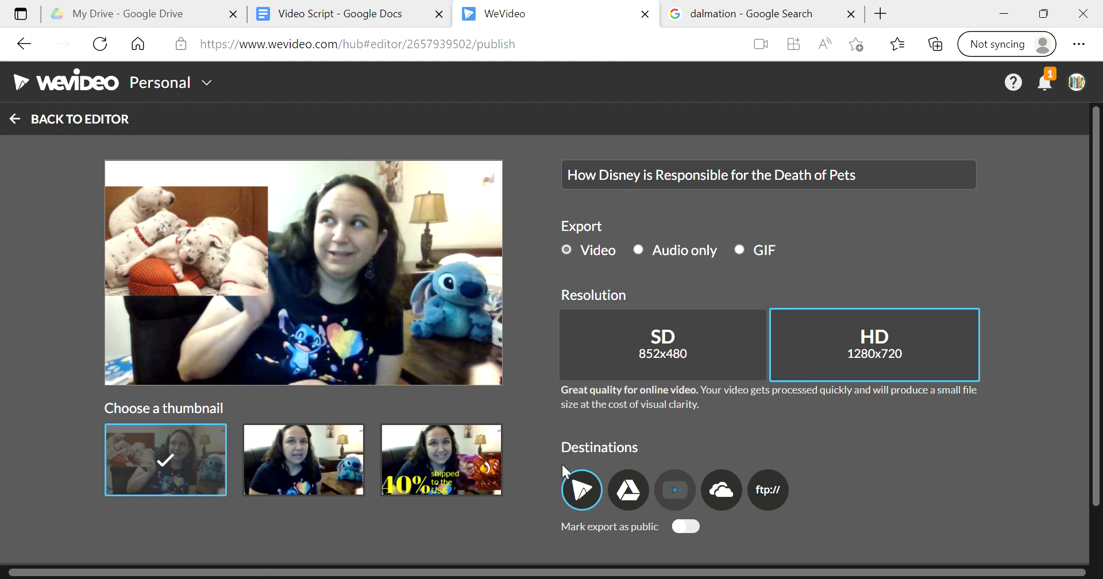